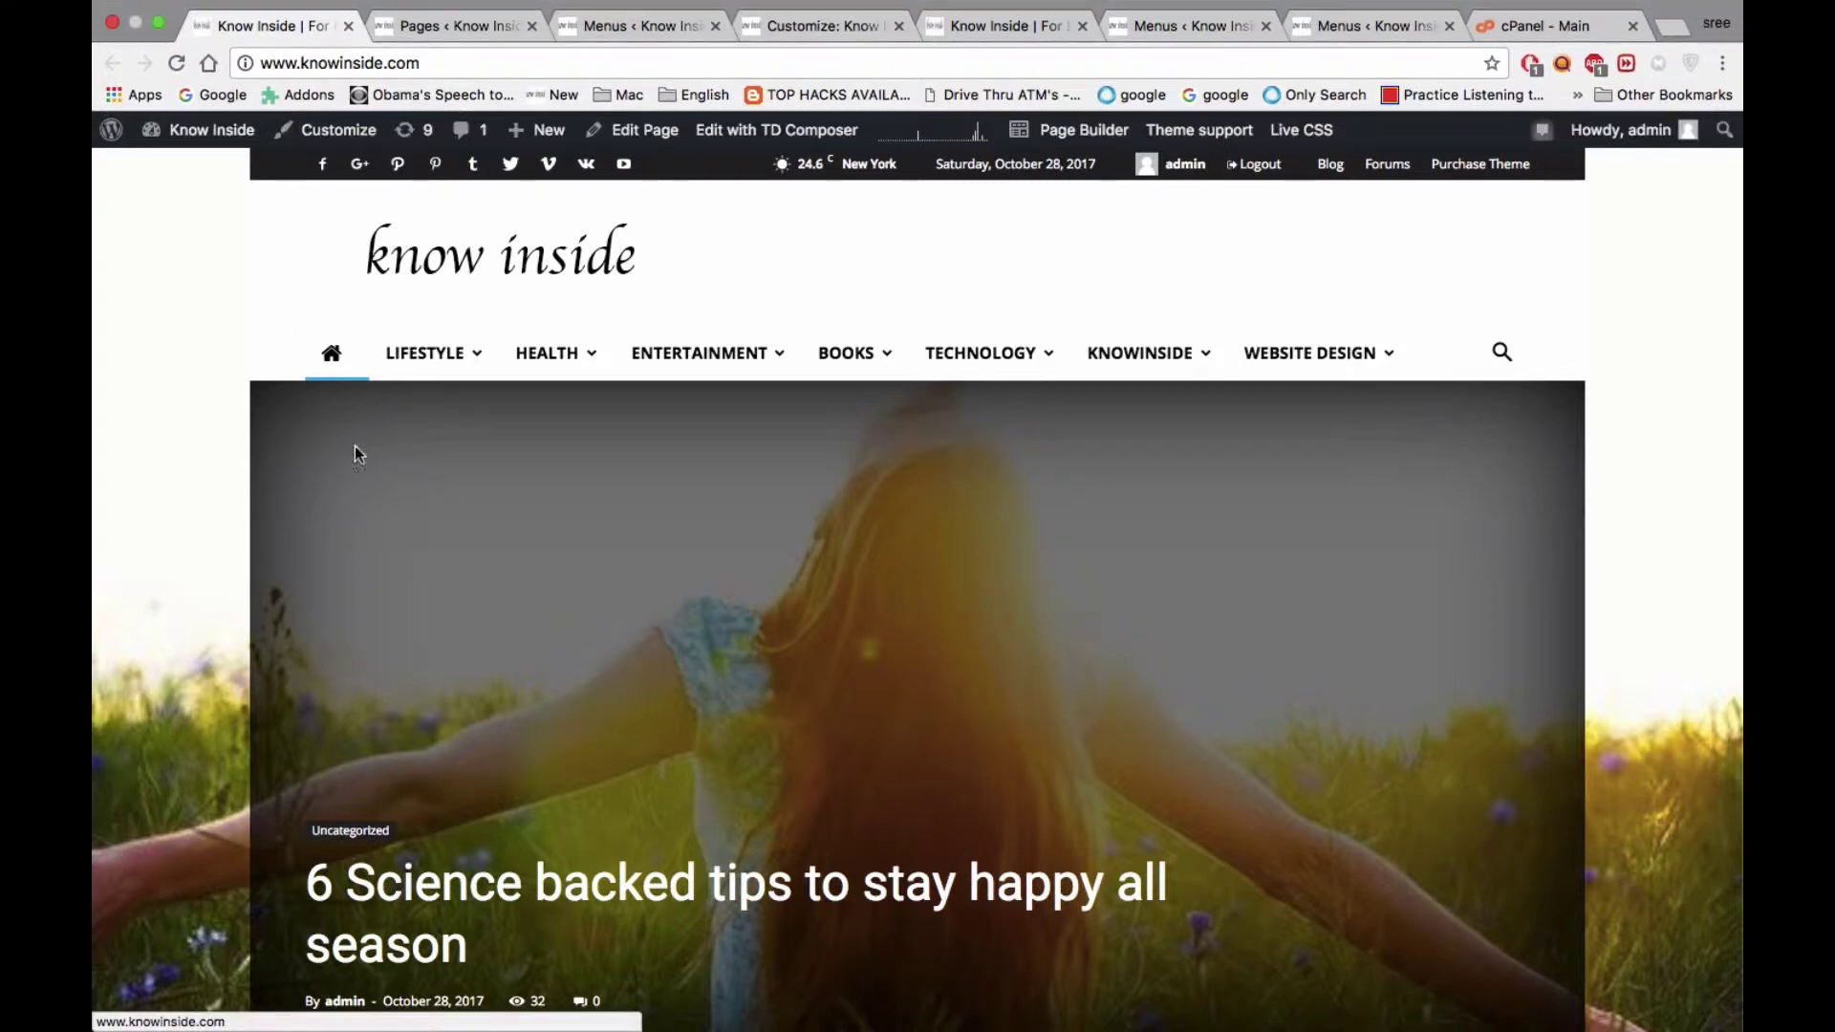
Scroll through the current knowinside.com homepage to review its layout
scroll(184, 503, "down", 2)
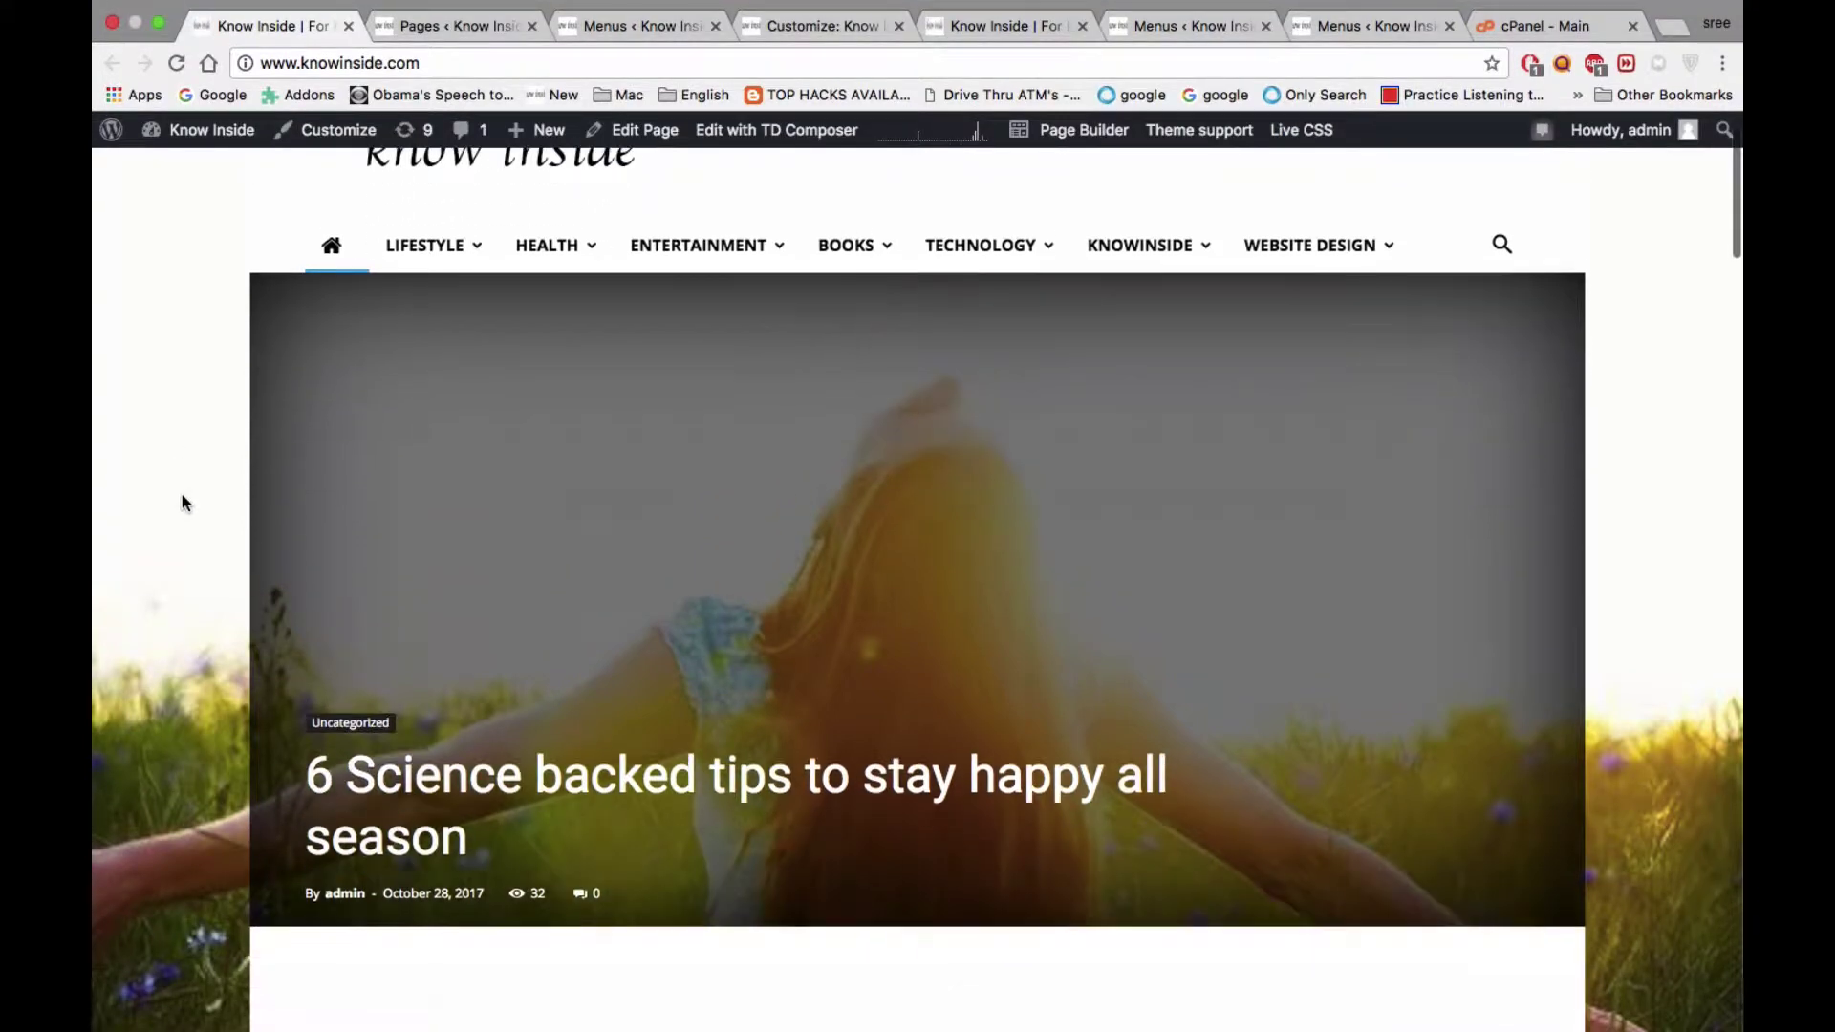
scroll(182, 495, "down", 1)
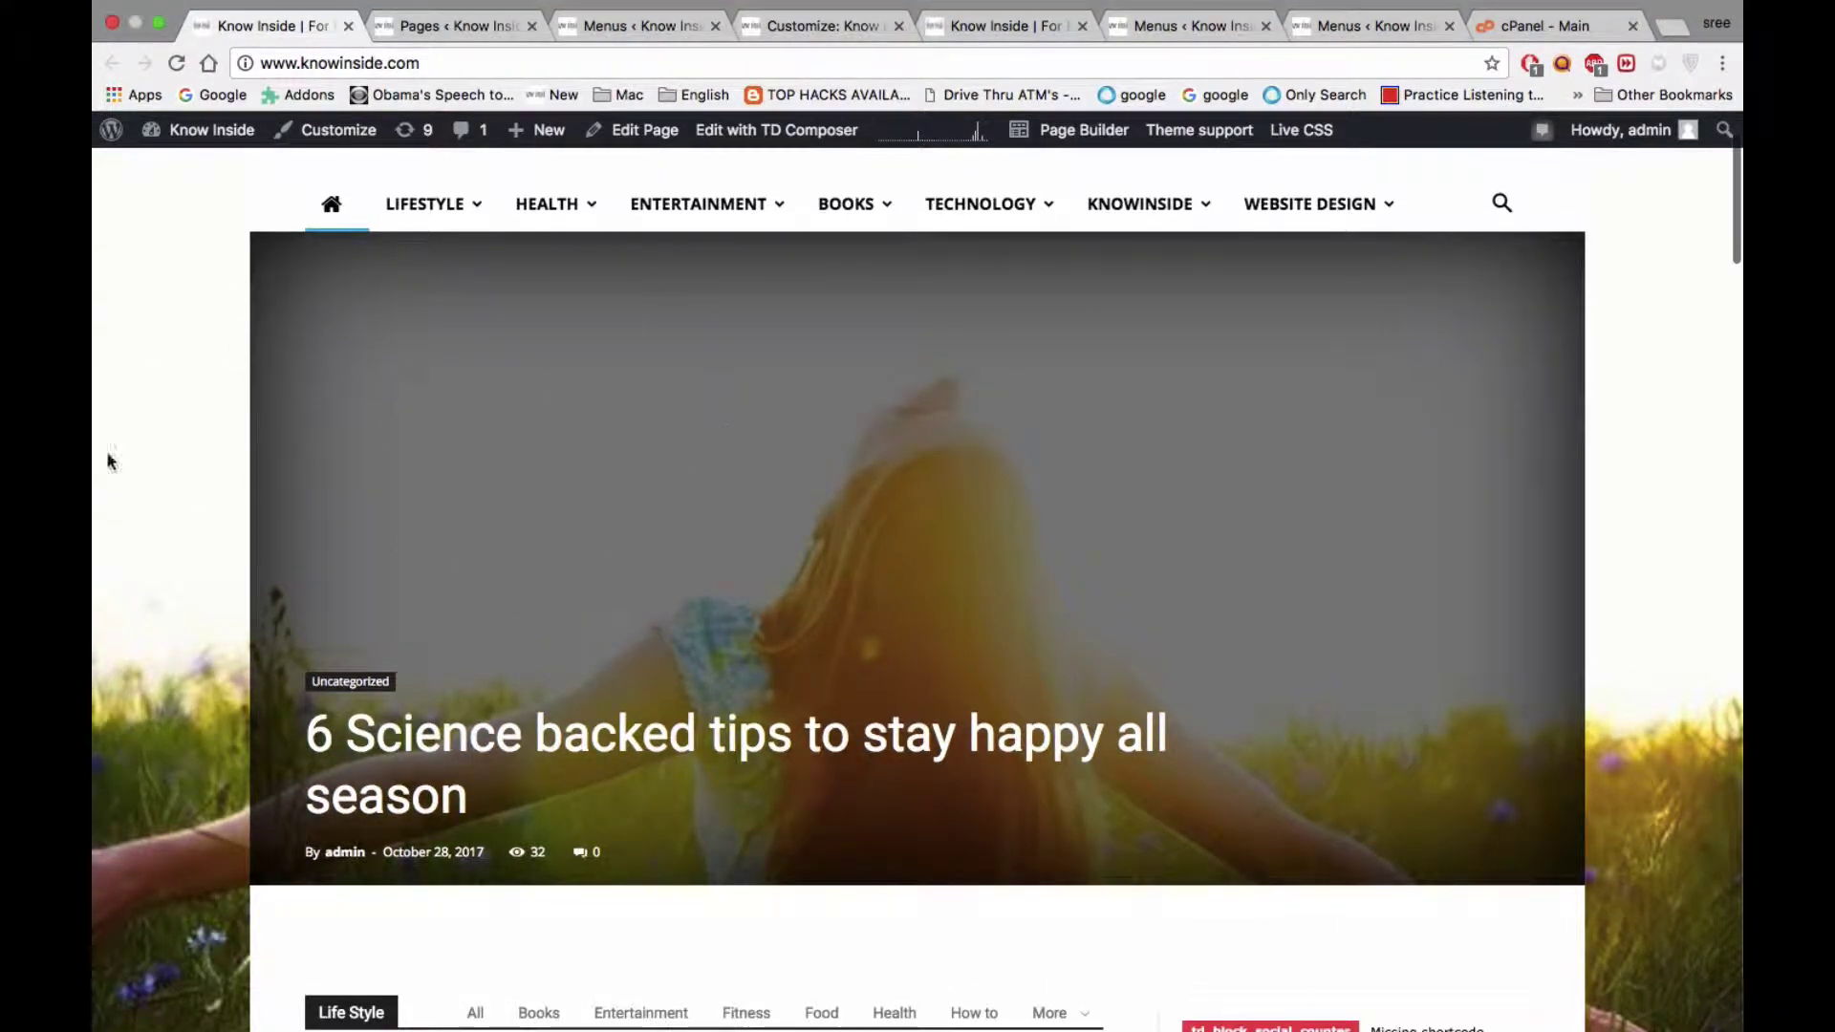
scroll(153, 651, "down", 4)
scroll(153, 651, "up", 3)
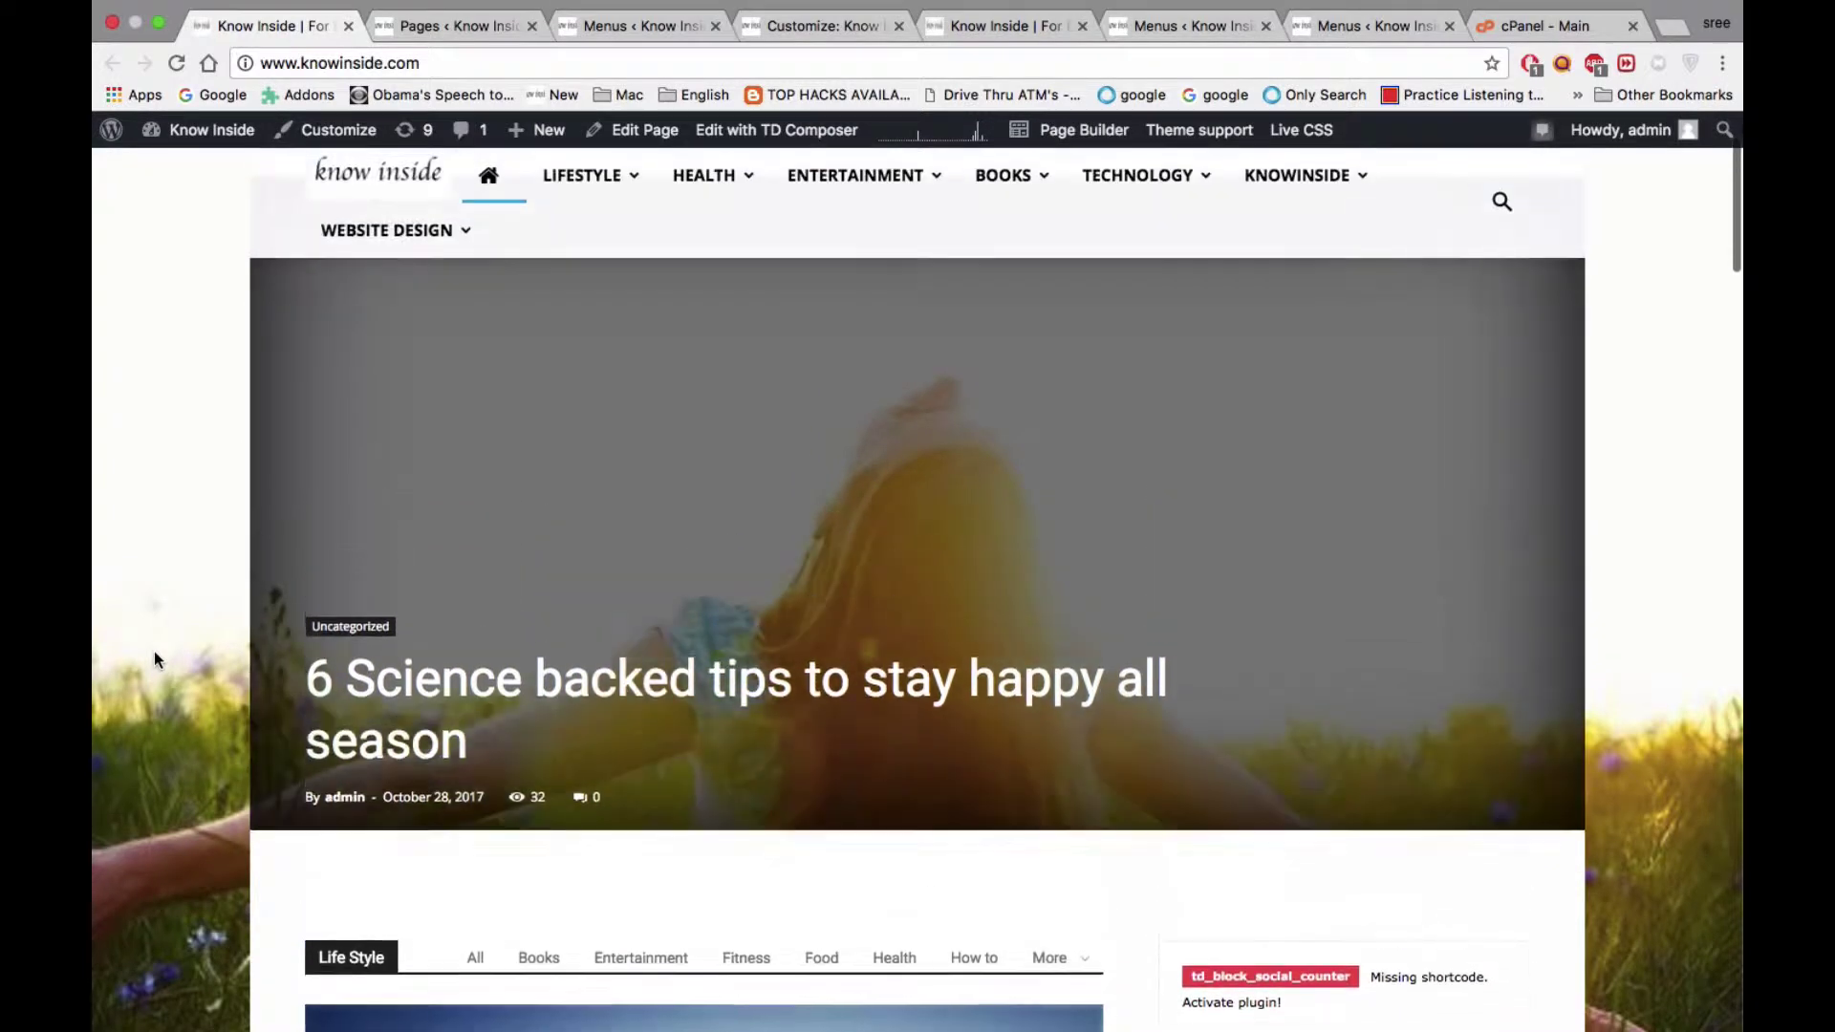
scroll(153, 651, "up", 3)
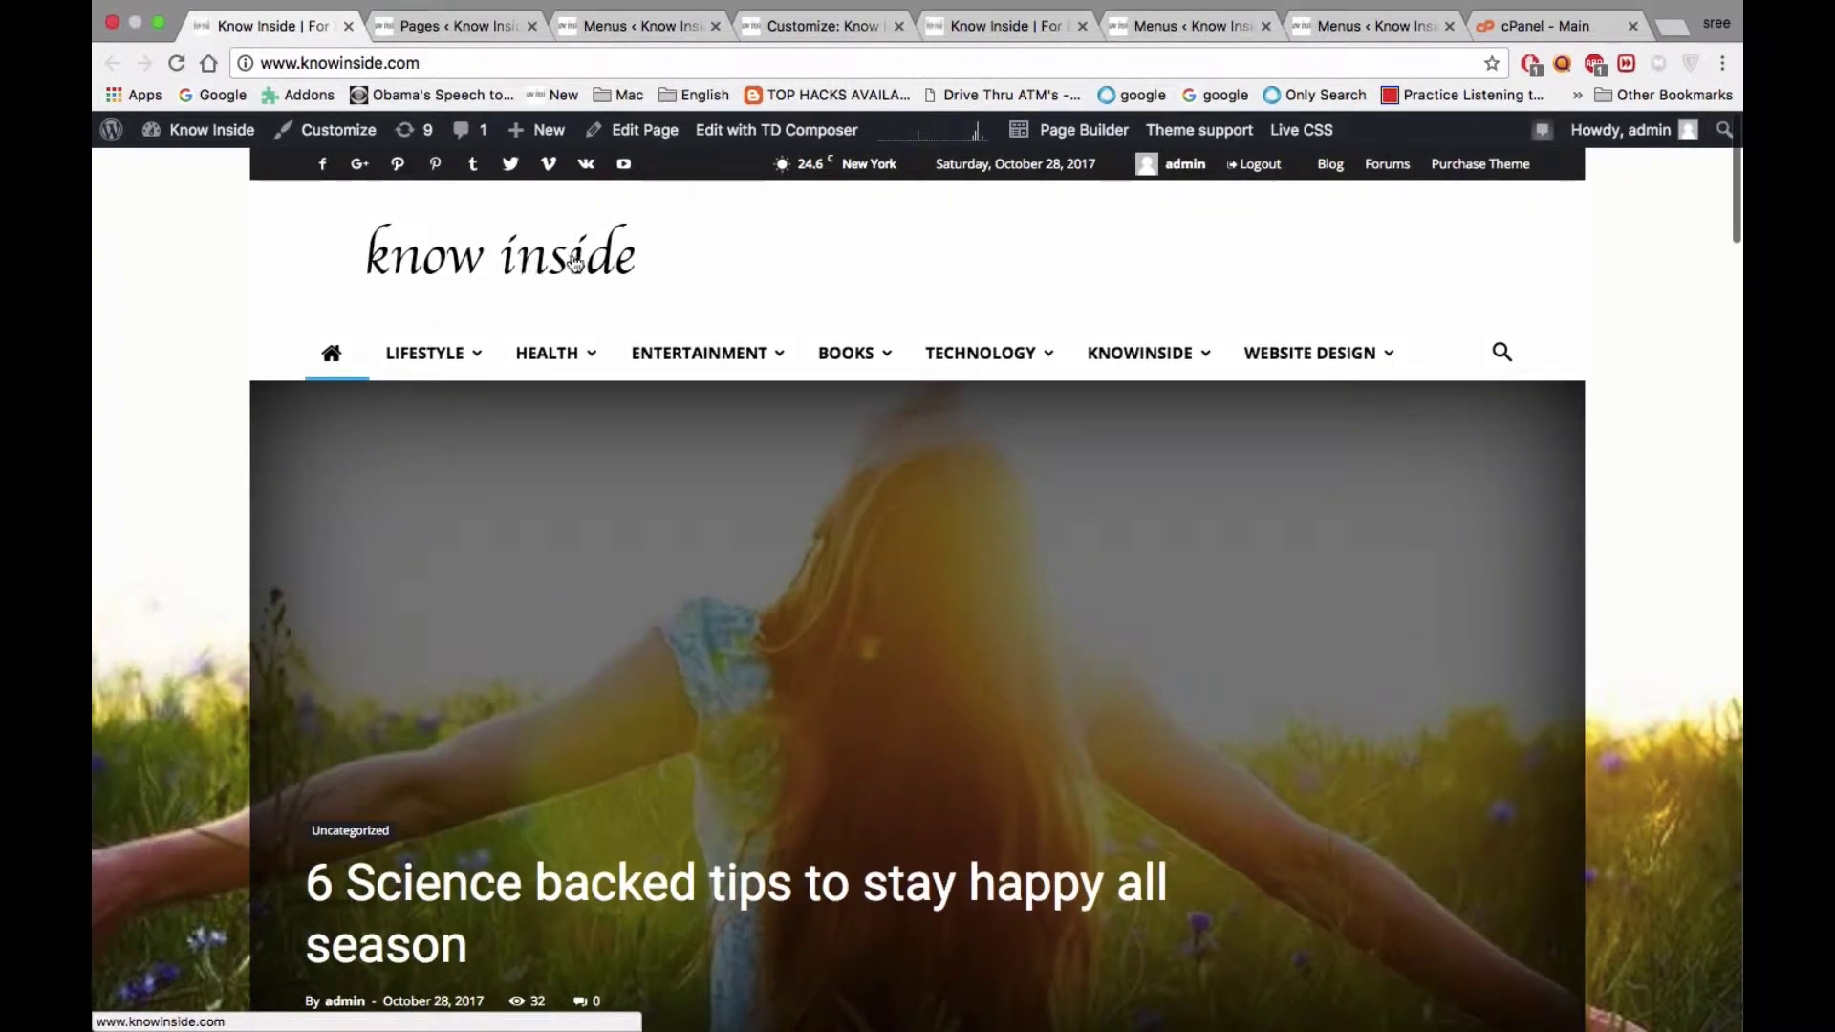
mouse_move(125, 158)
scroll(263, 320, "down", 3)
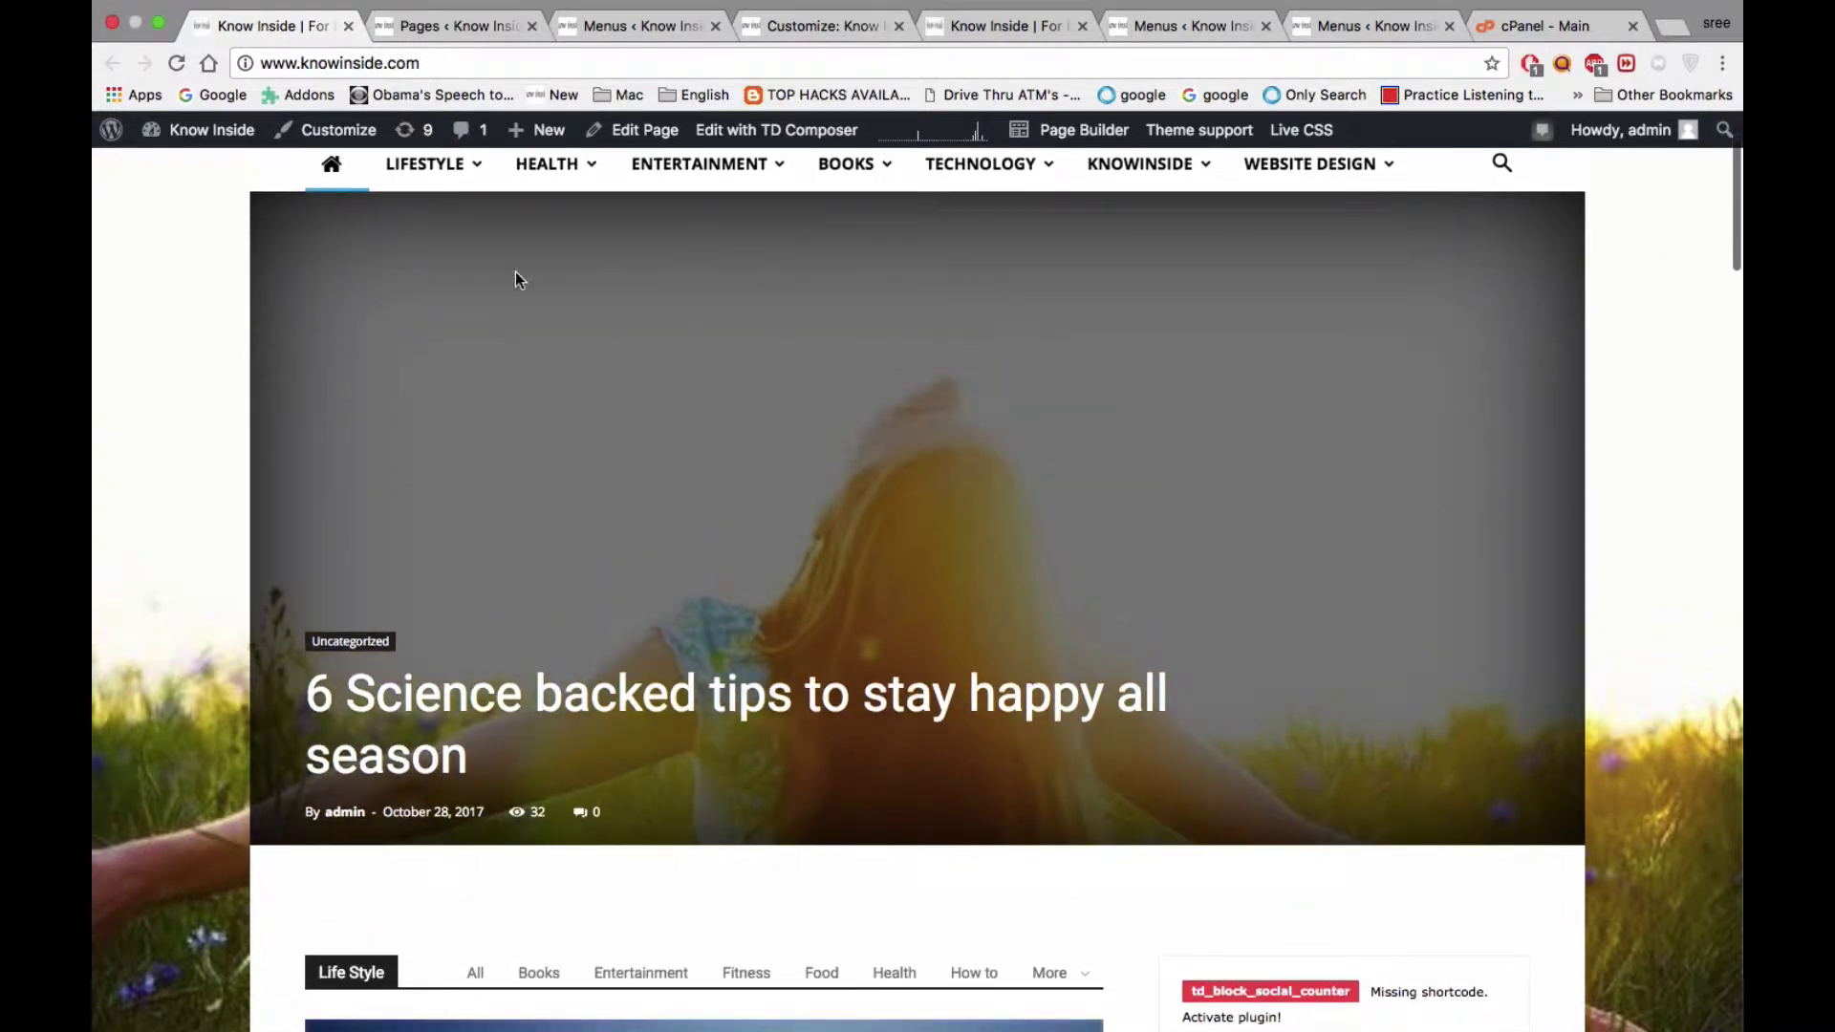
scroll(177, 637, "down", 5)
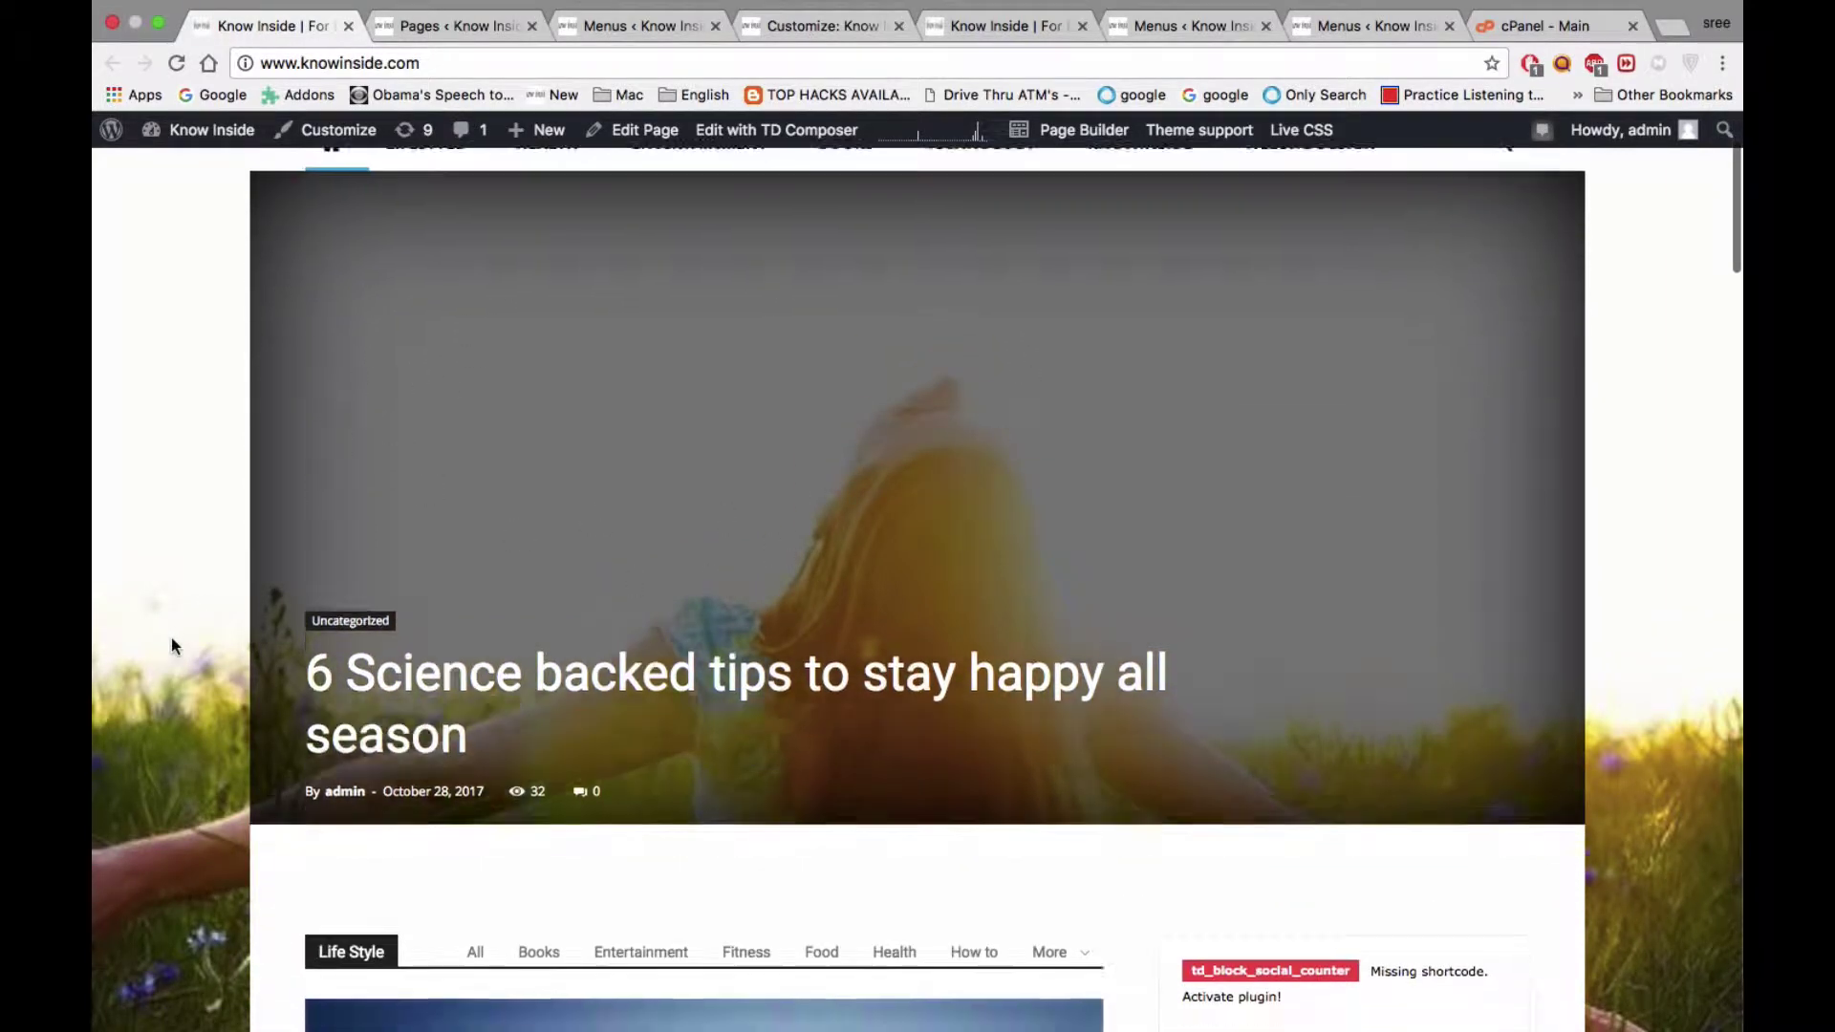
scroll(172, 645, "down", 2)
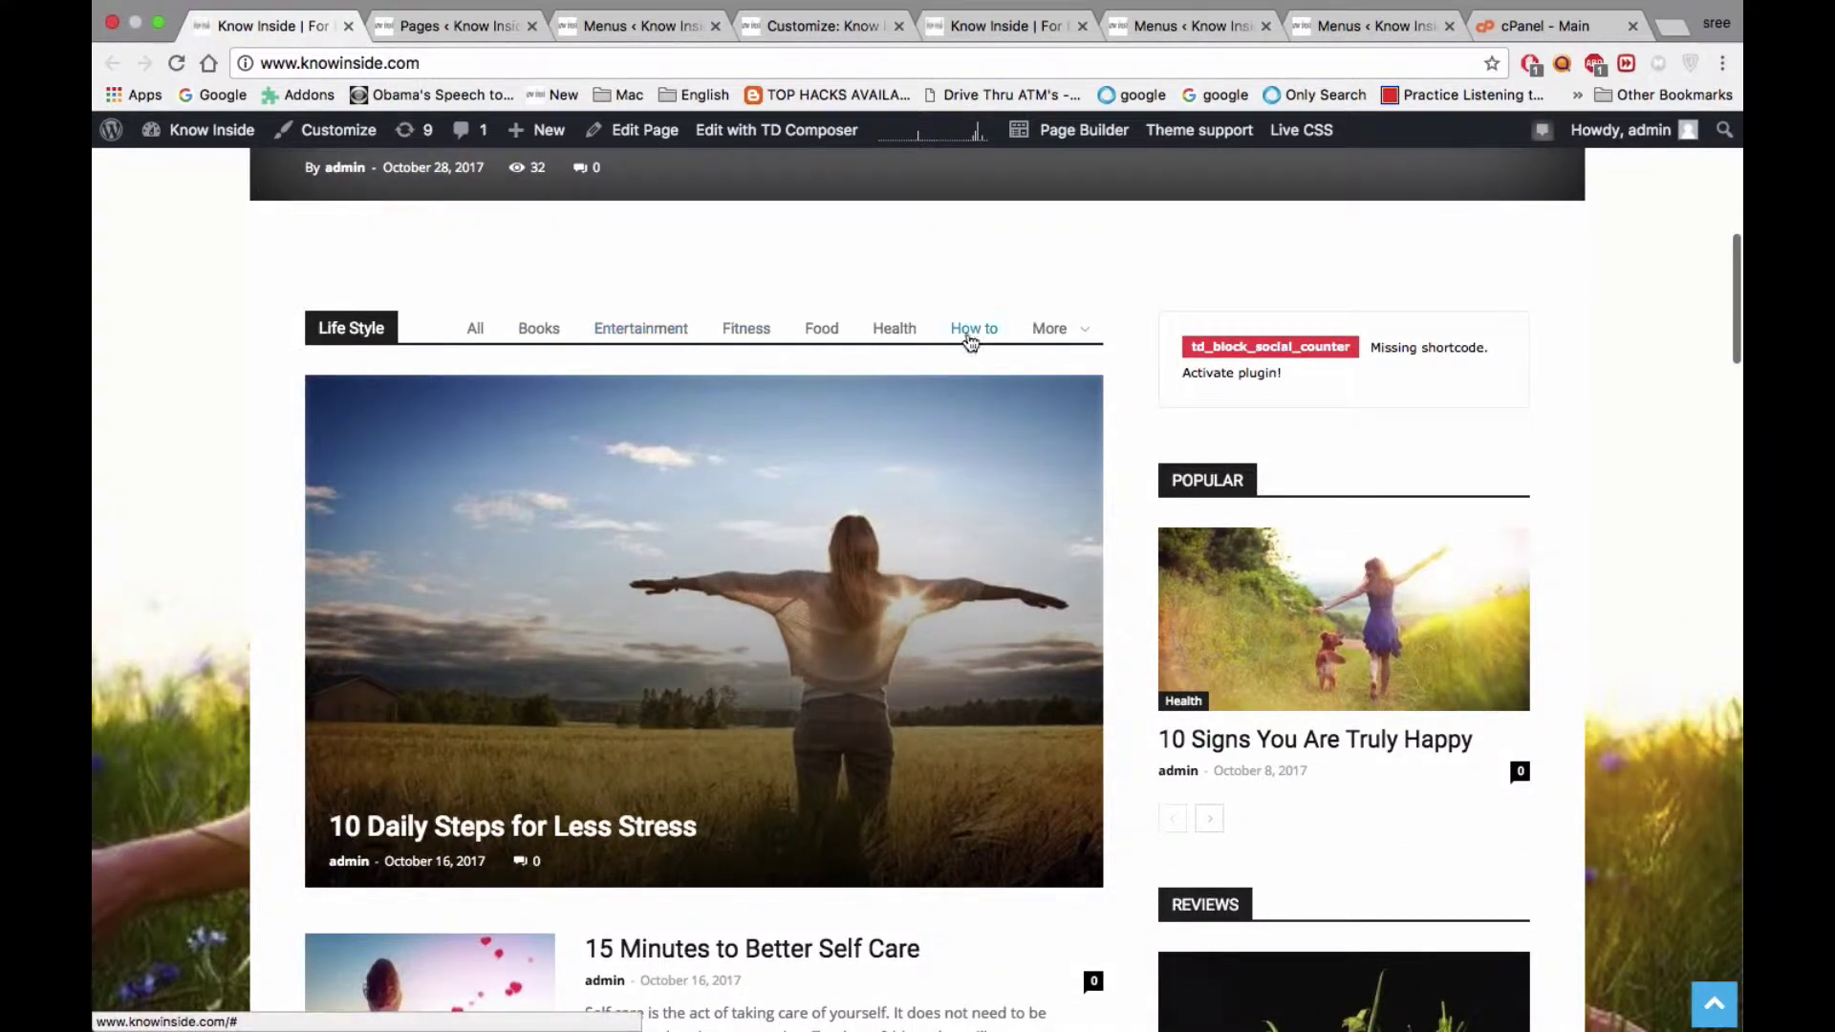
scroll(163, 381, "down", 5)
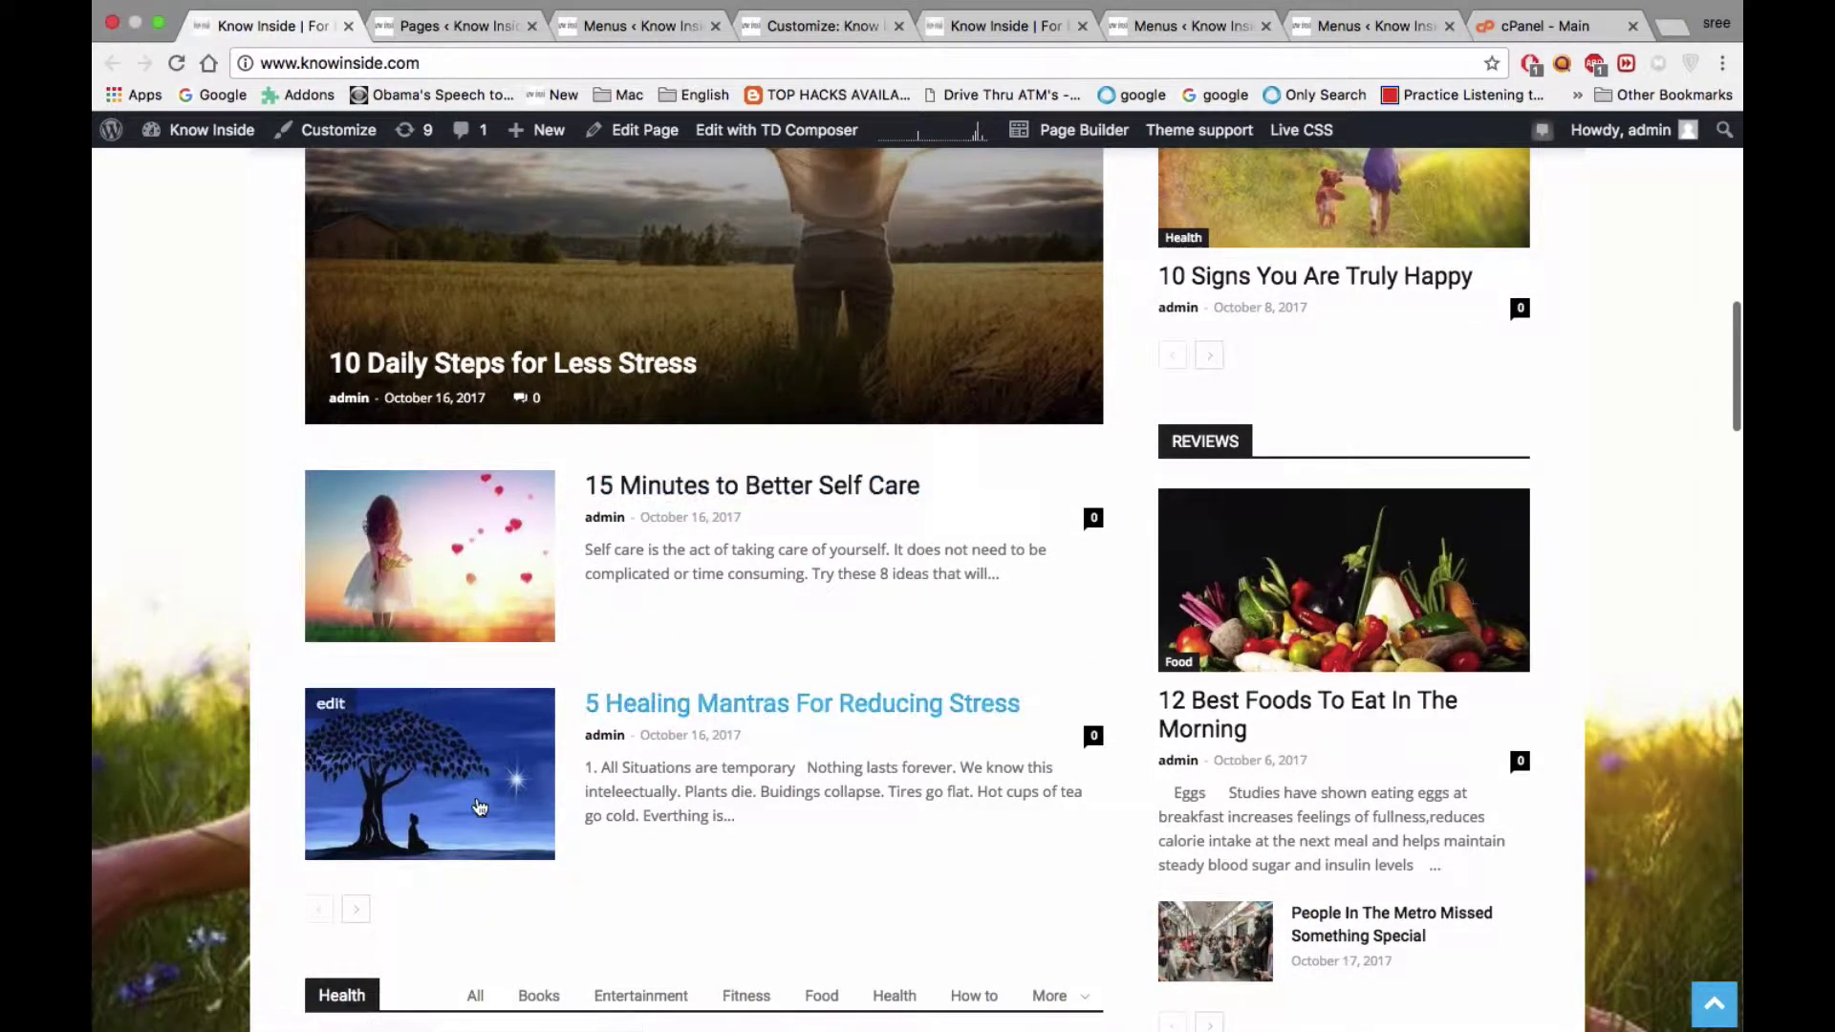
scroll(472, 808, "down", 5)
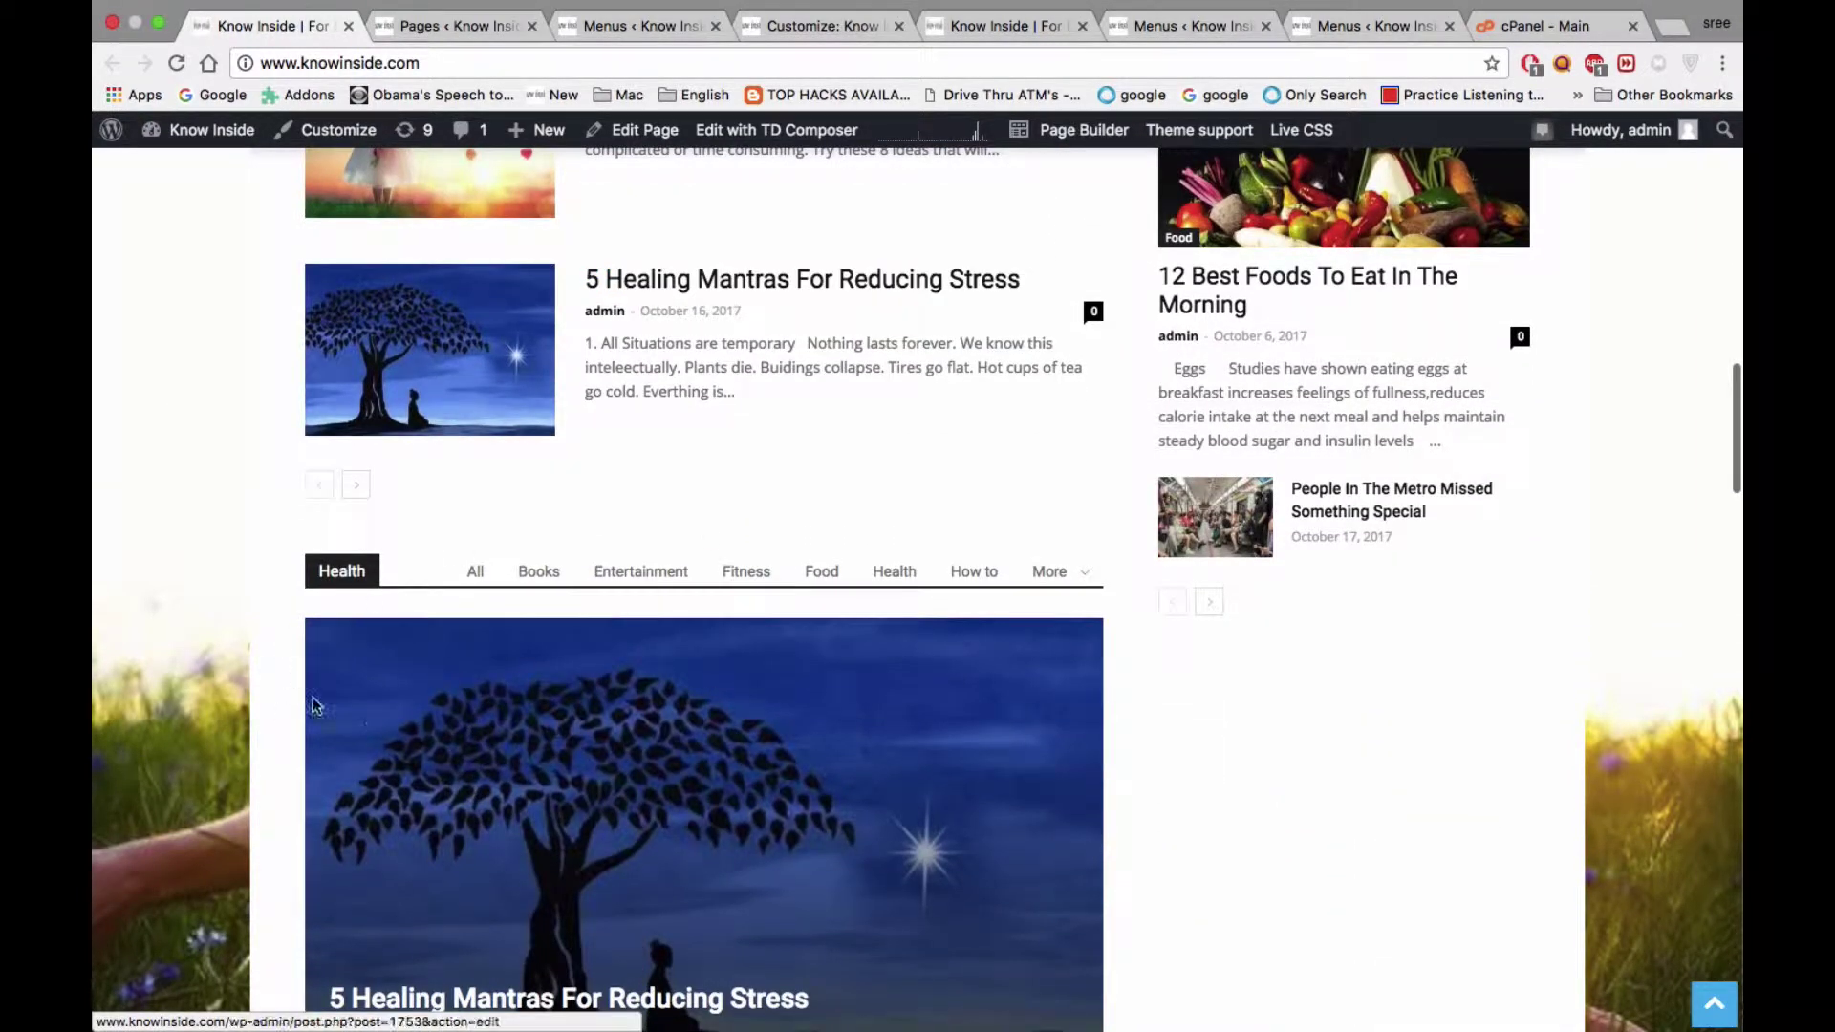
scroll(369, 712, "down", 3)
scroll(554, 707, "down", 3)
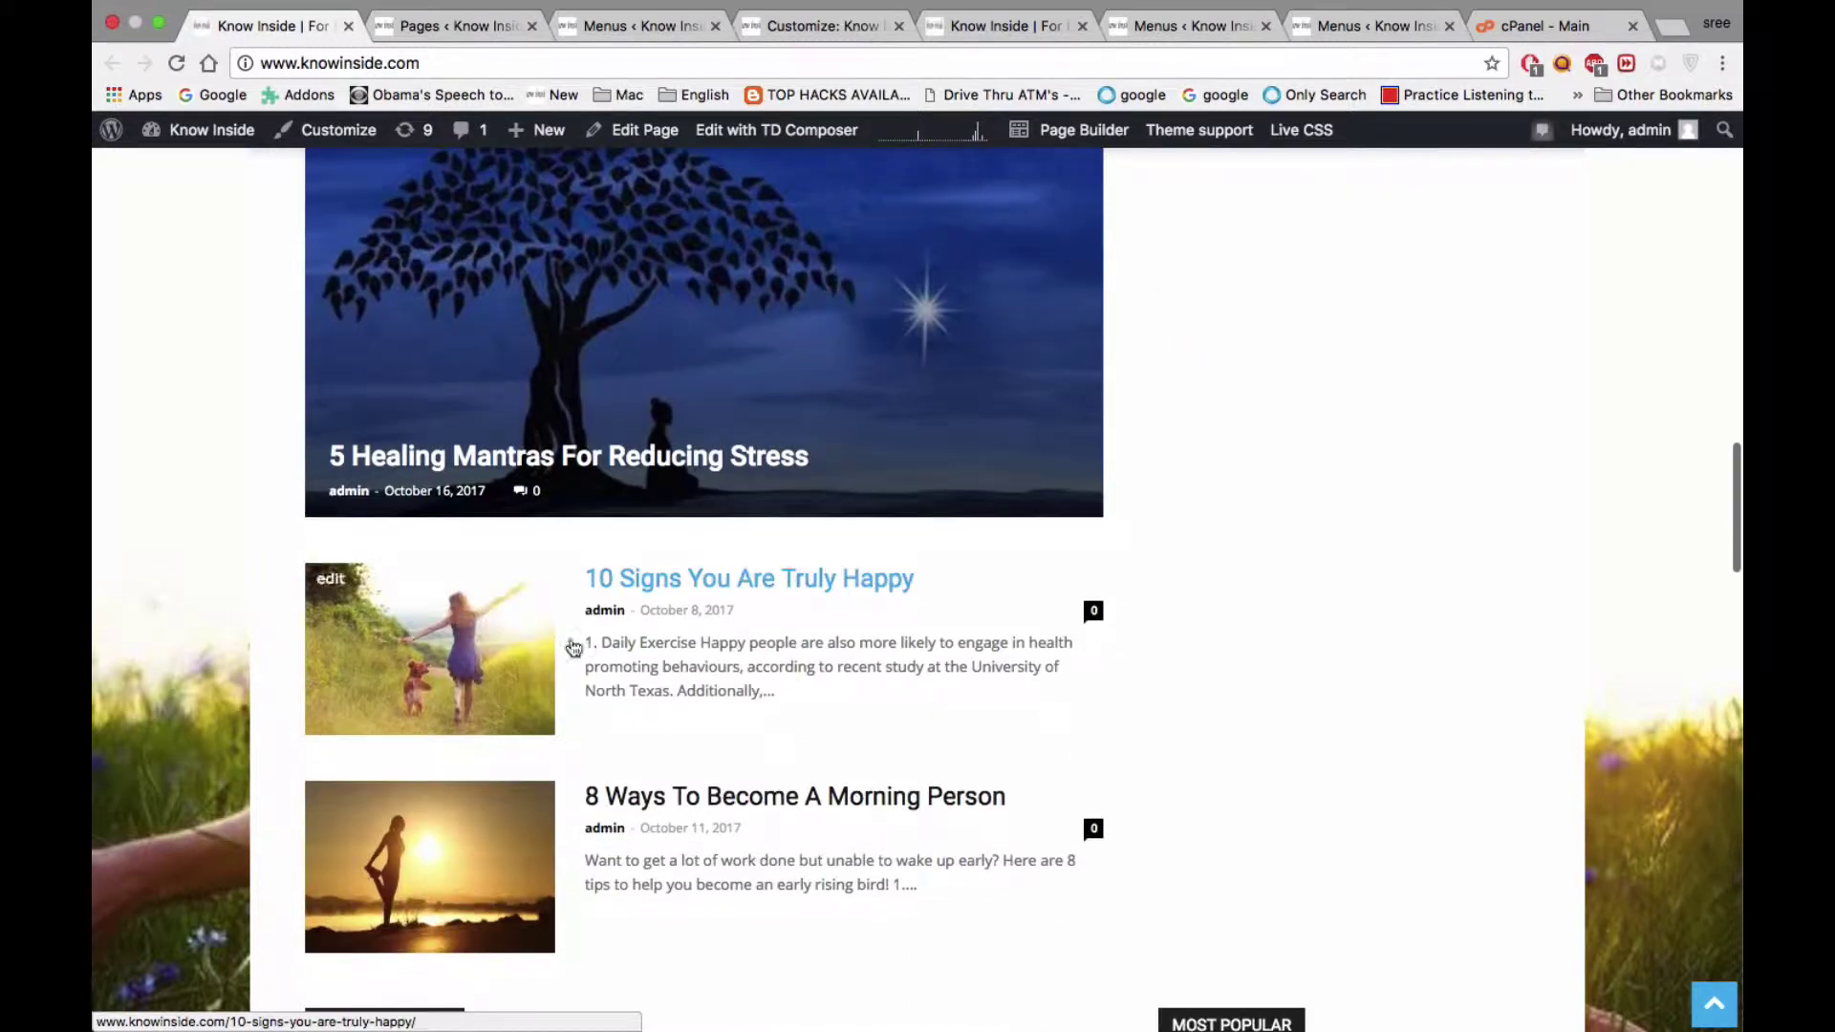
scroll(439, 811, "down", 5)
scroll(439, 810, "down", 2)
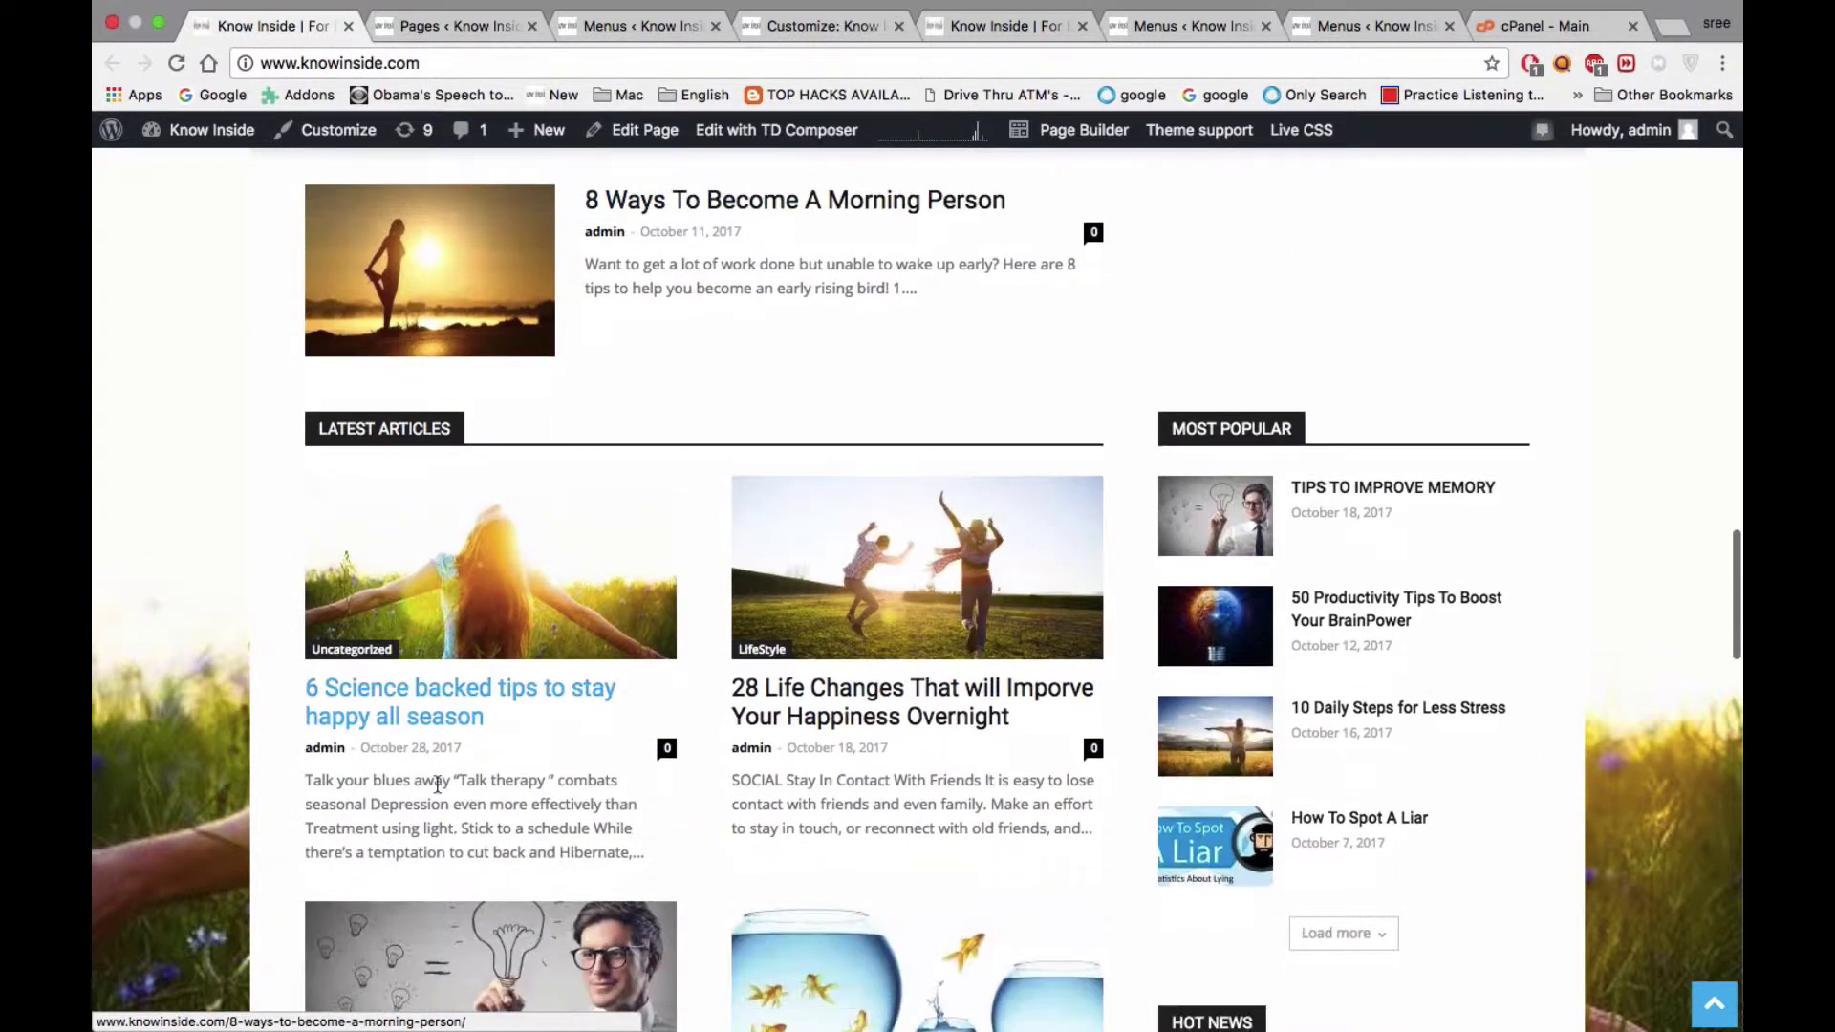
scroll(746, 659, "down", 4)
scroll(739, 673, "down", 15)
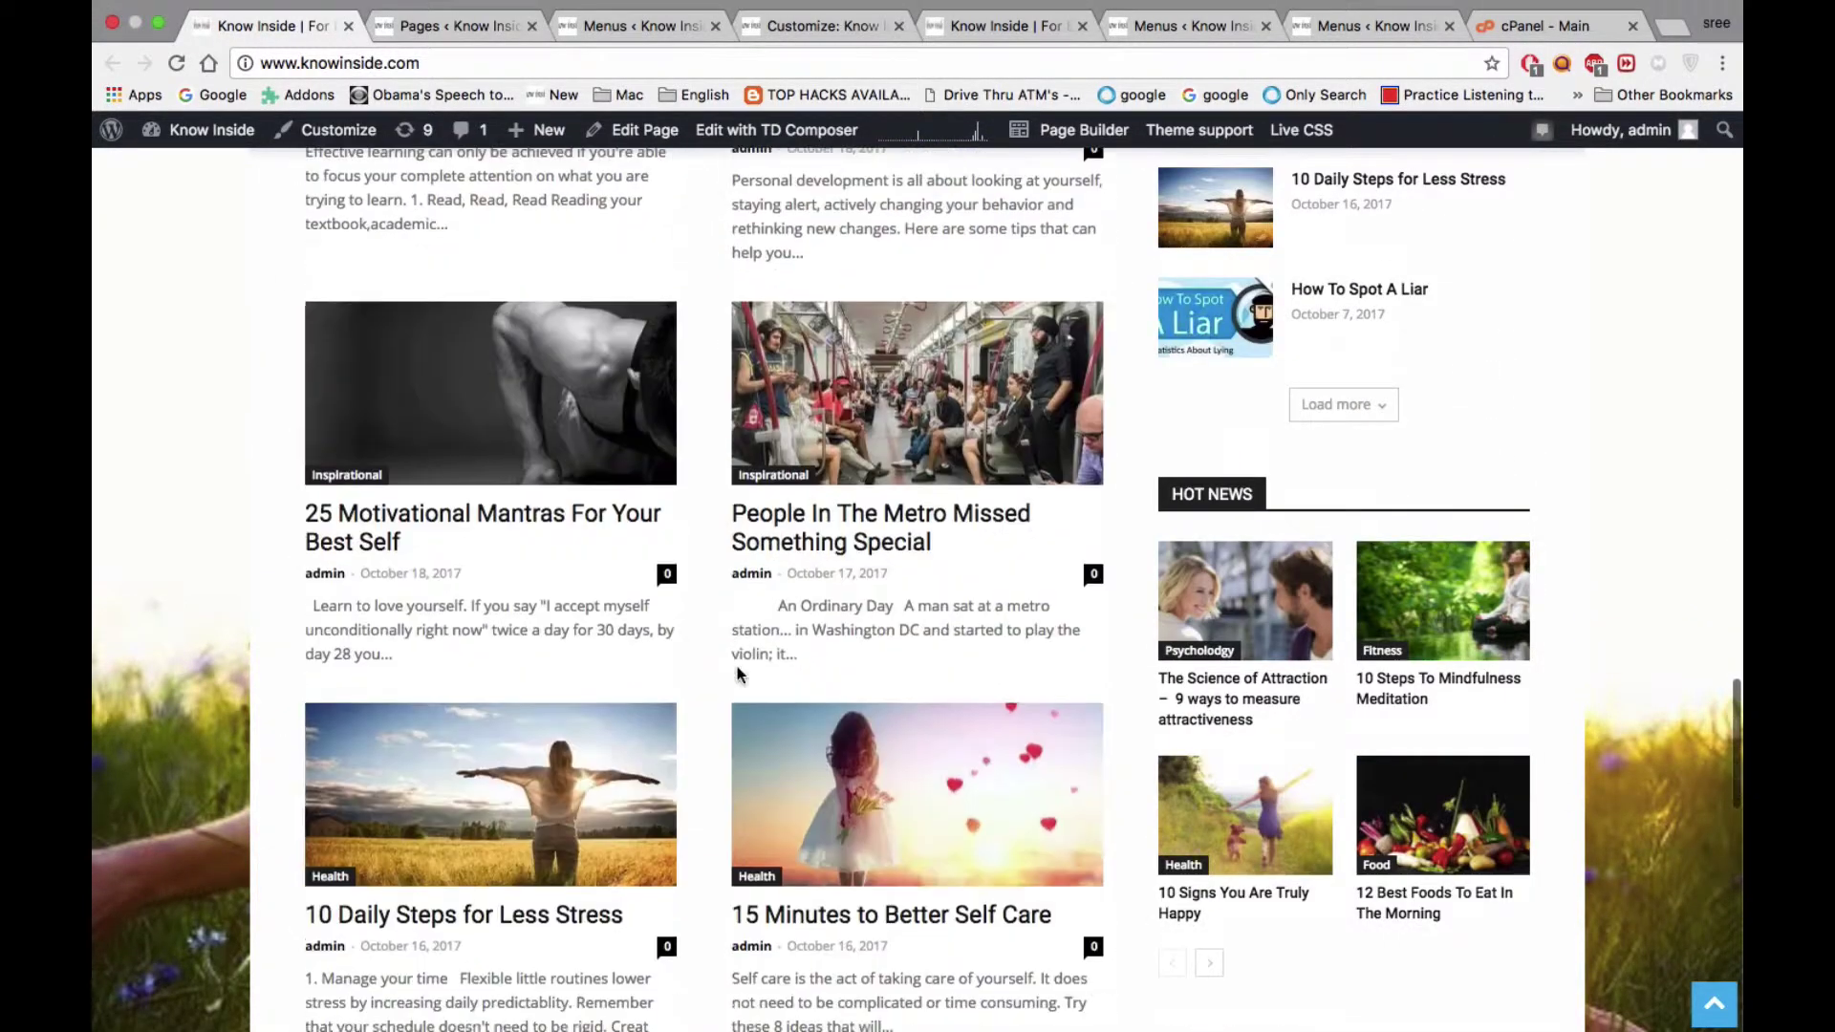
scroll(738, 673, "down", 3)
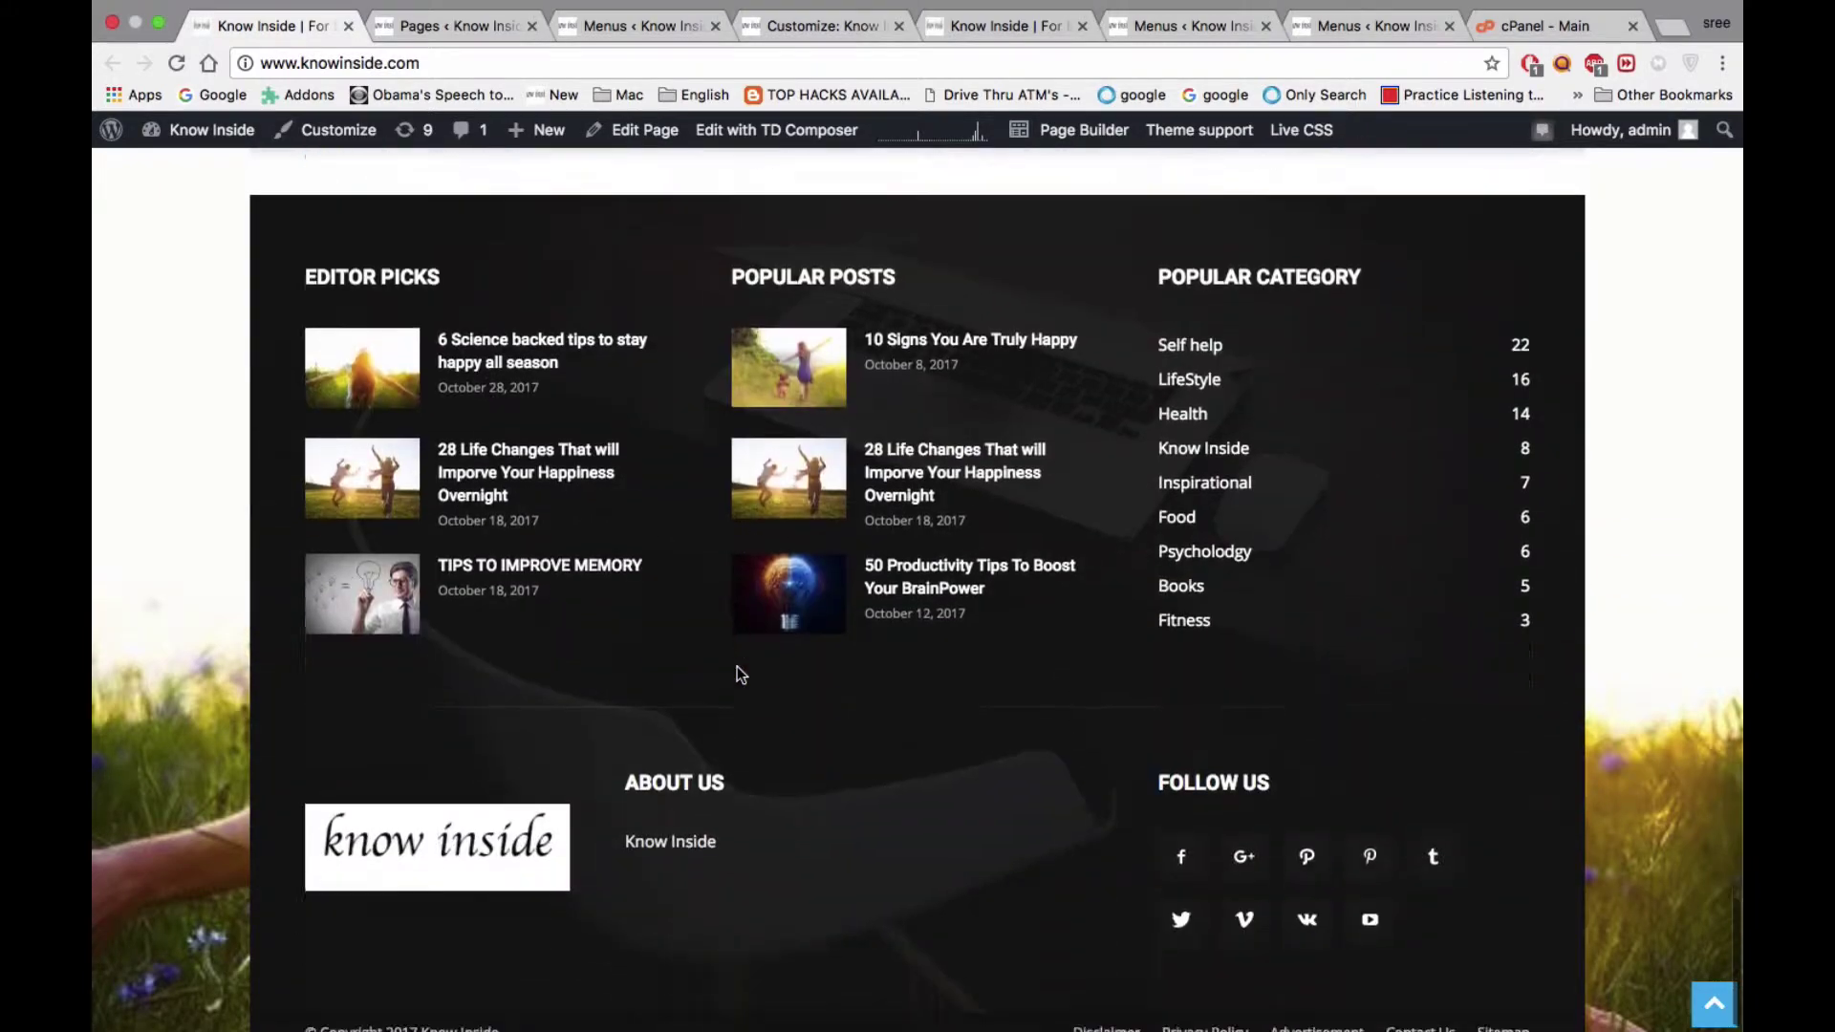
scroll(739, 673, "up", 20)
scroll(736, 674, "up", 5)
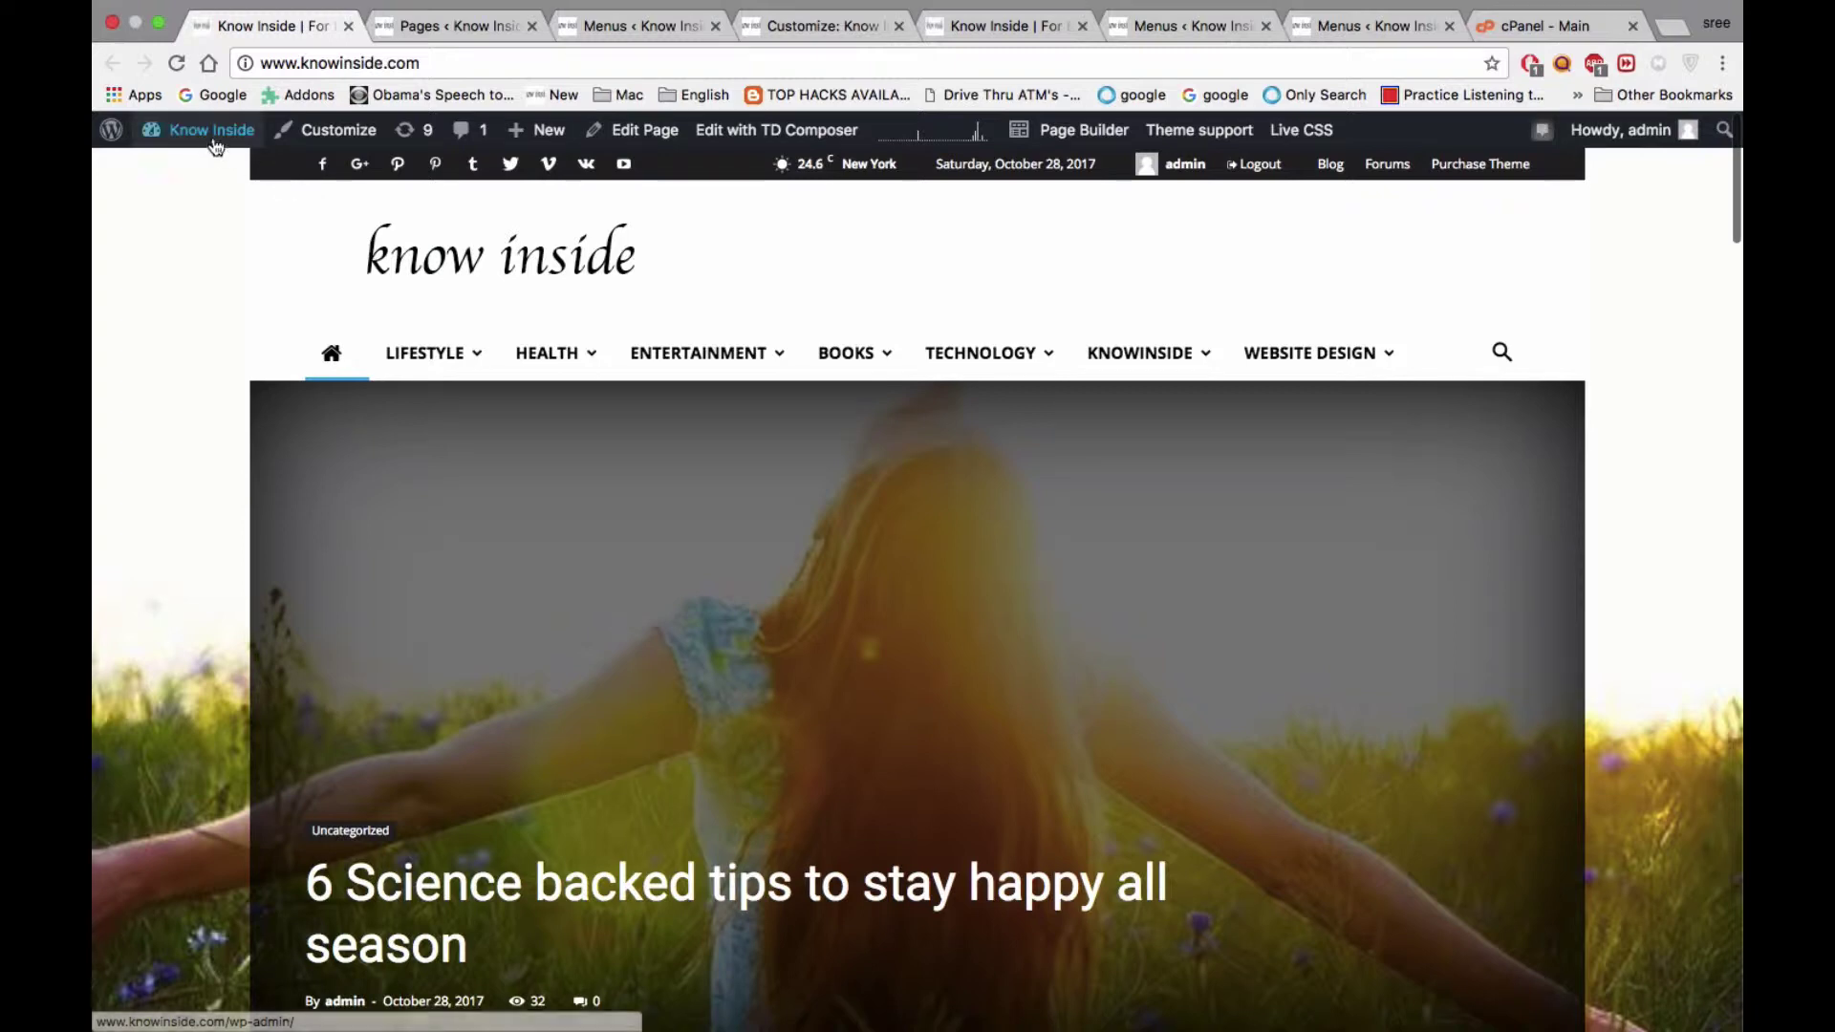
Open the admin Dashboard and All Pages list, scrolling to the Homepage template pages
mouse_move(212, 143)
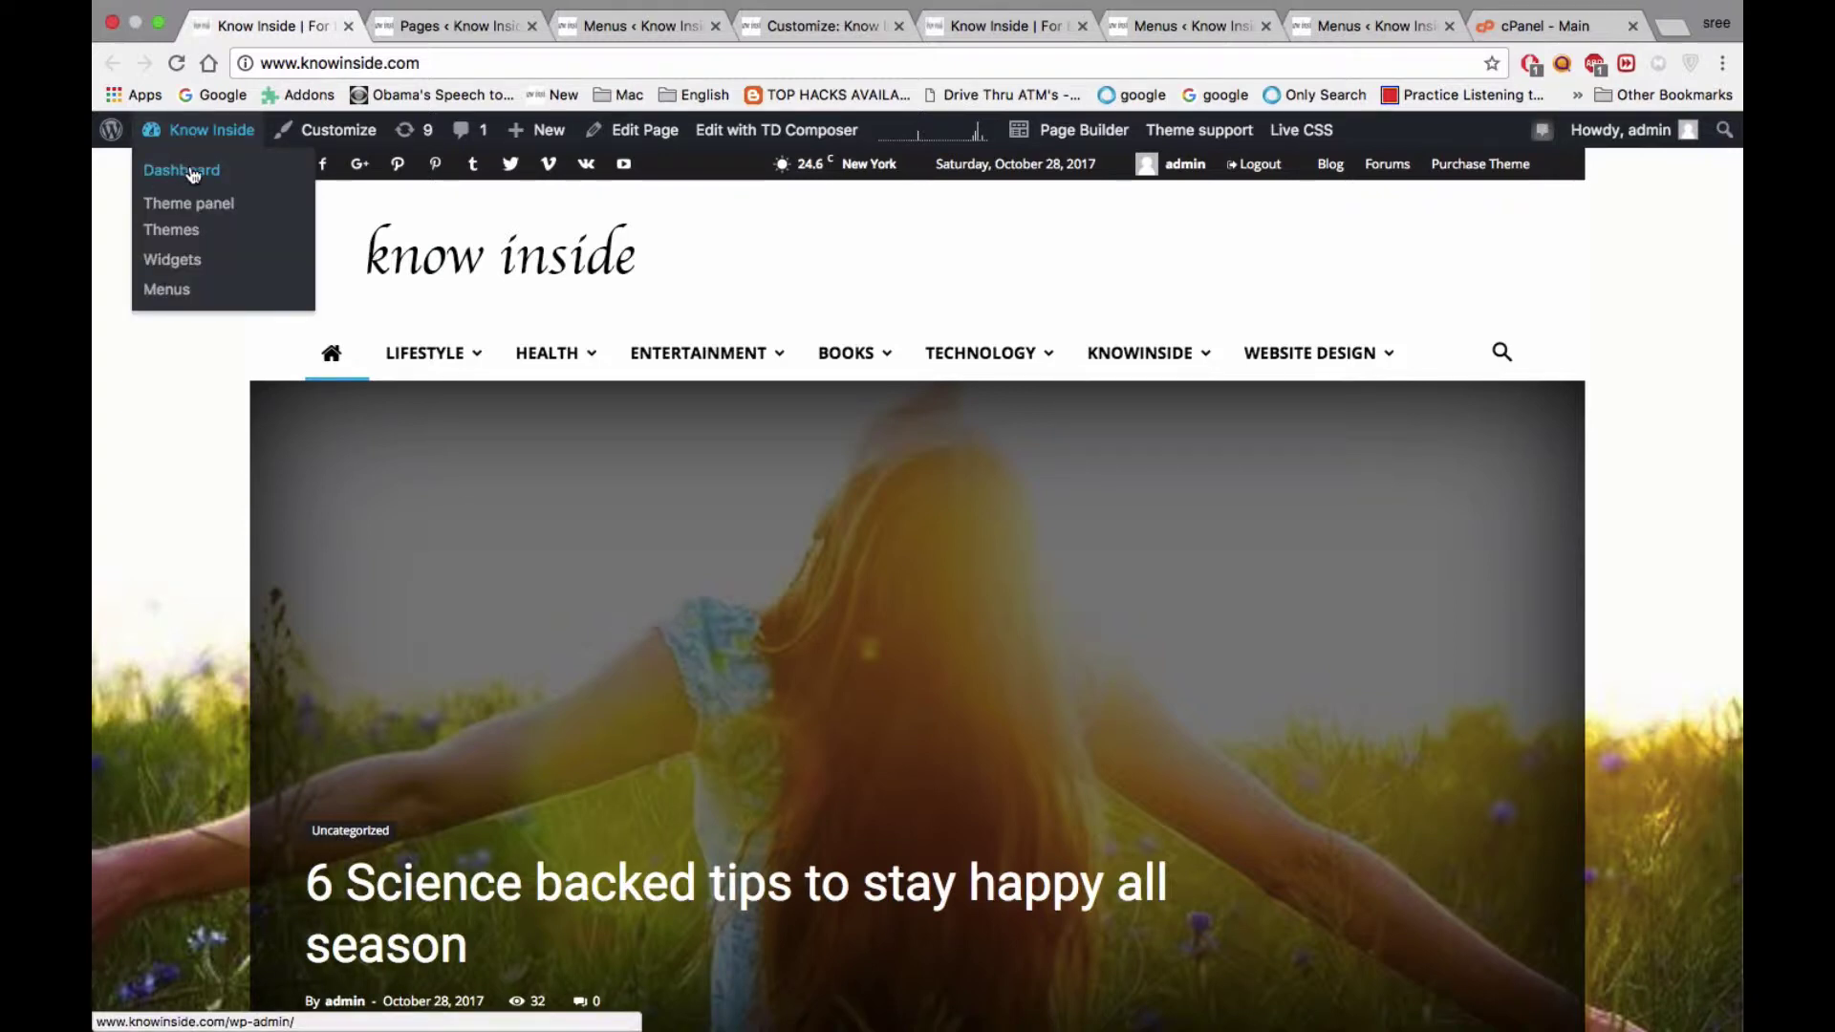
left_click(191, 172, "super")
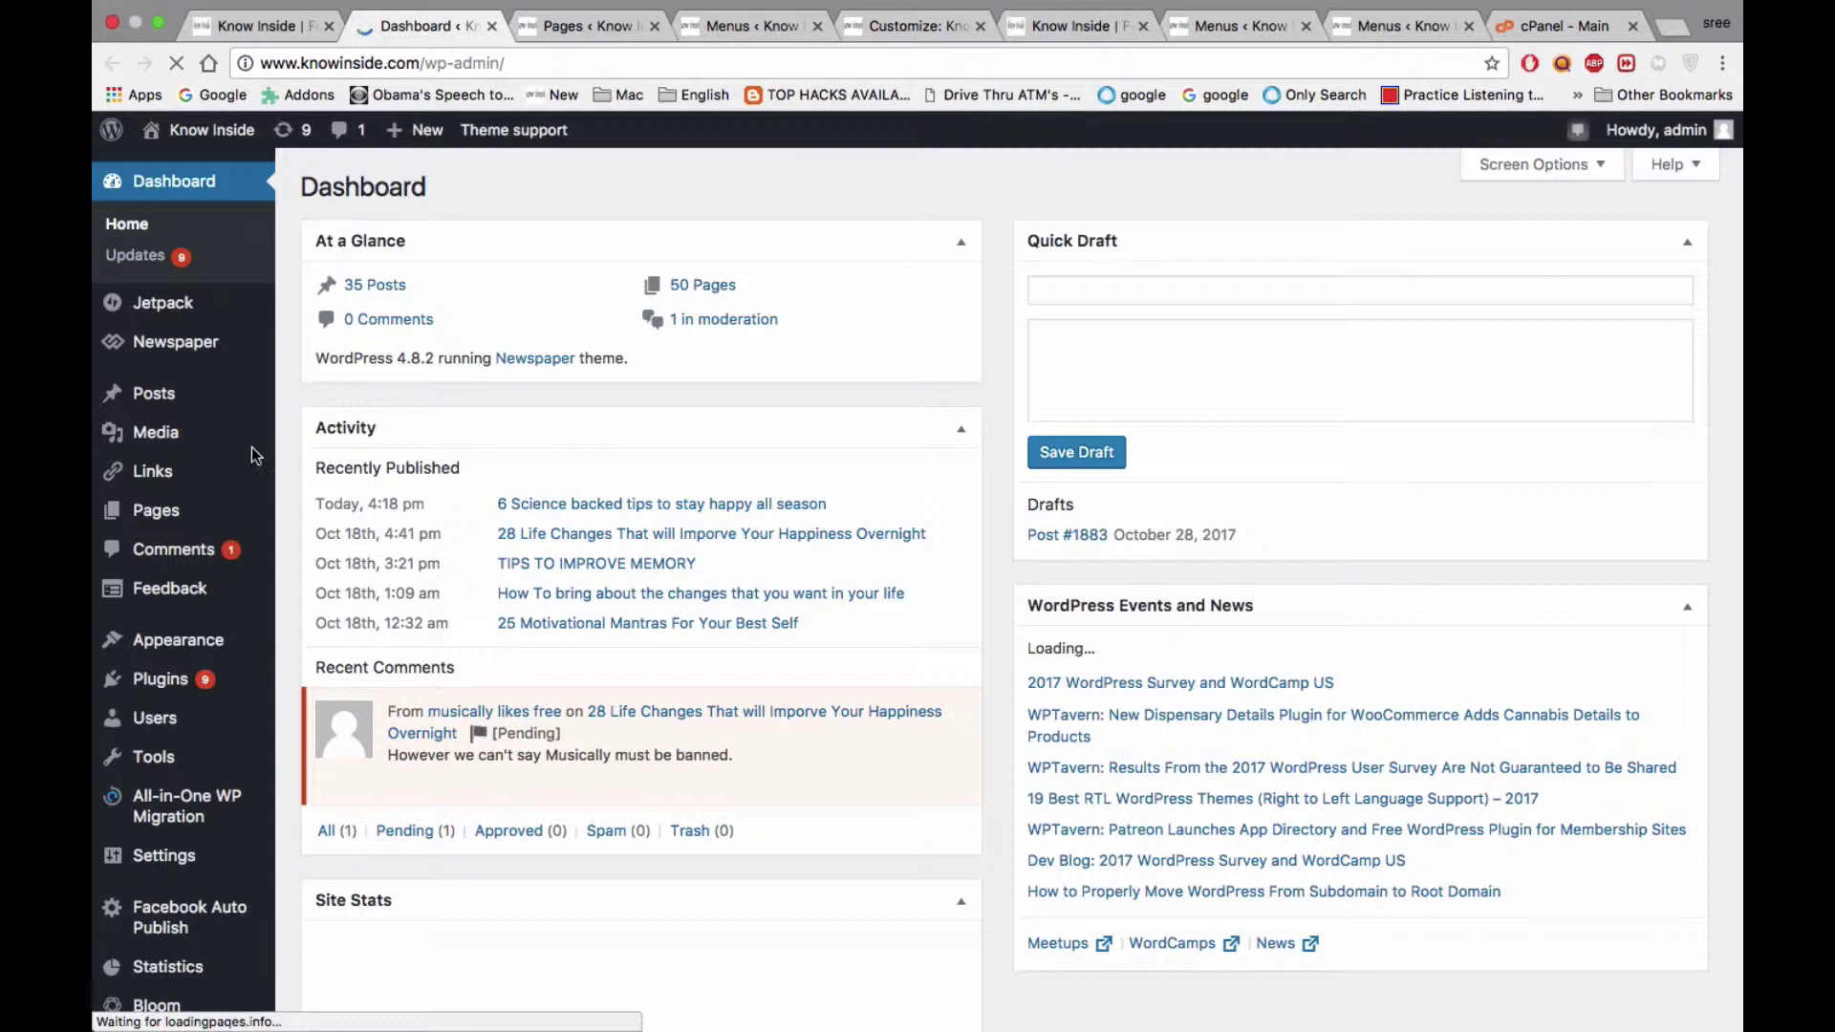
left_click(170, 517, "super")
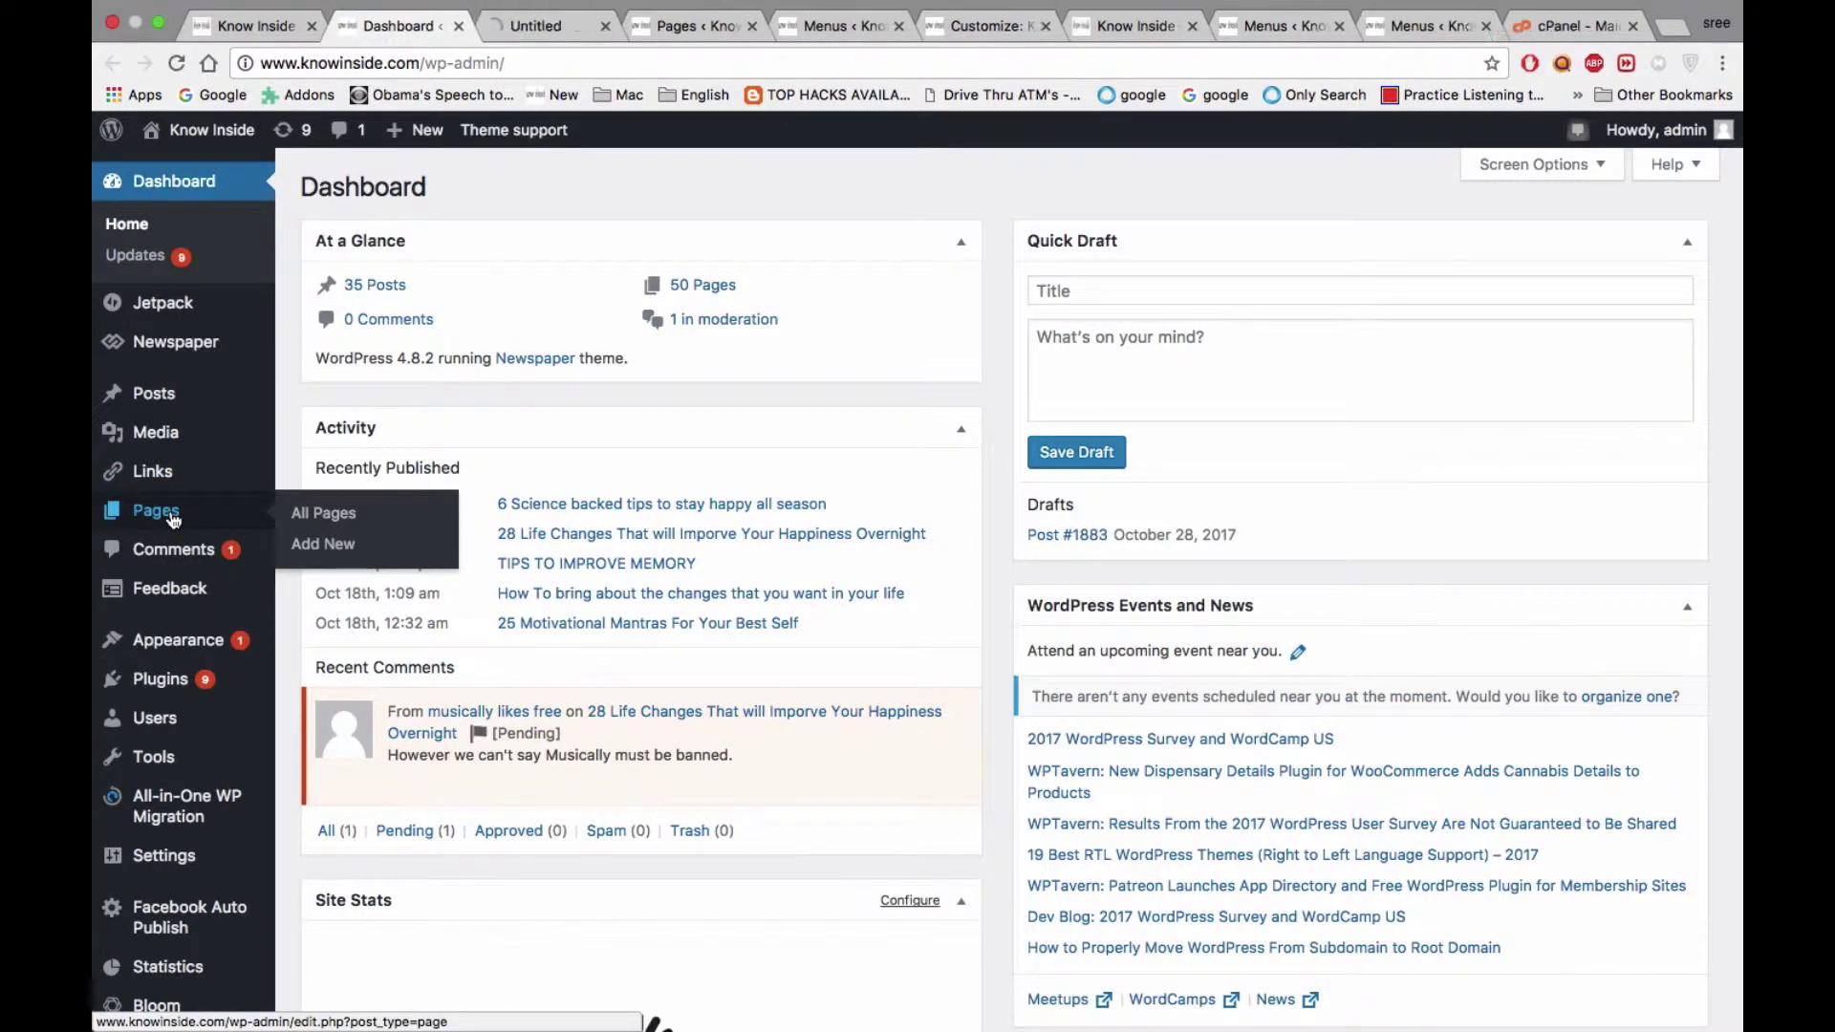
left_click(535, 27)
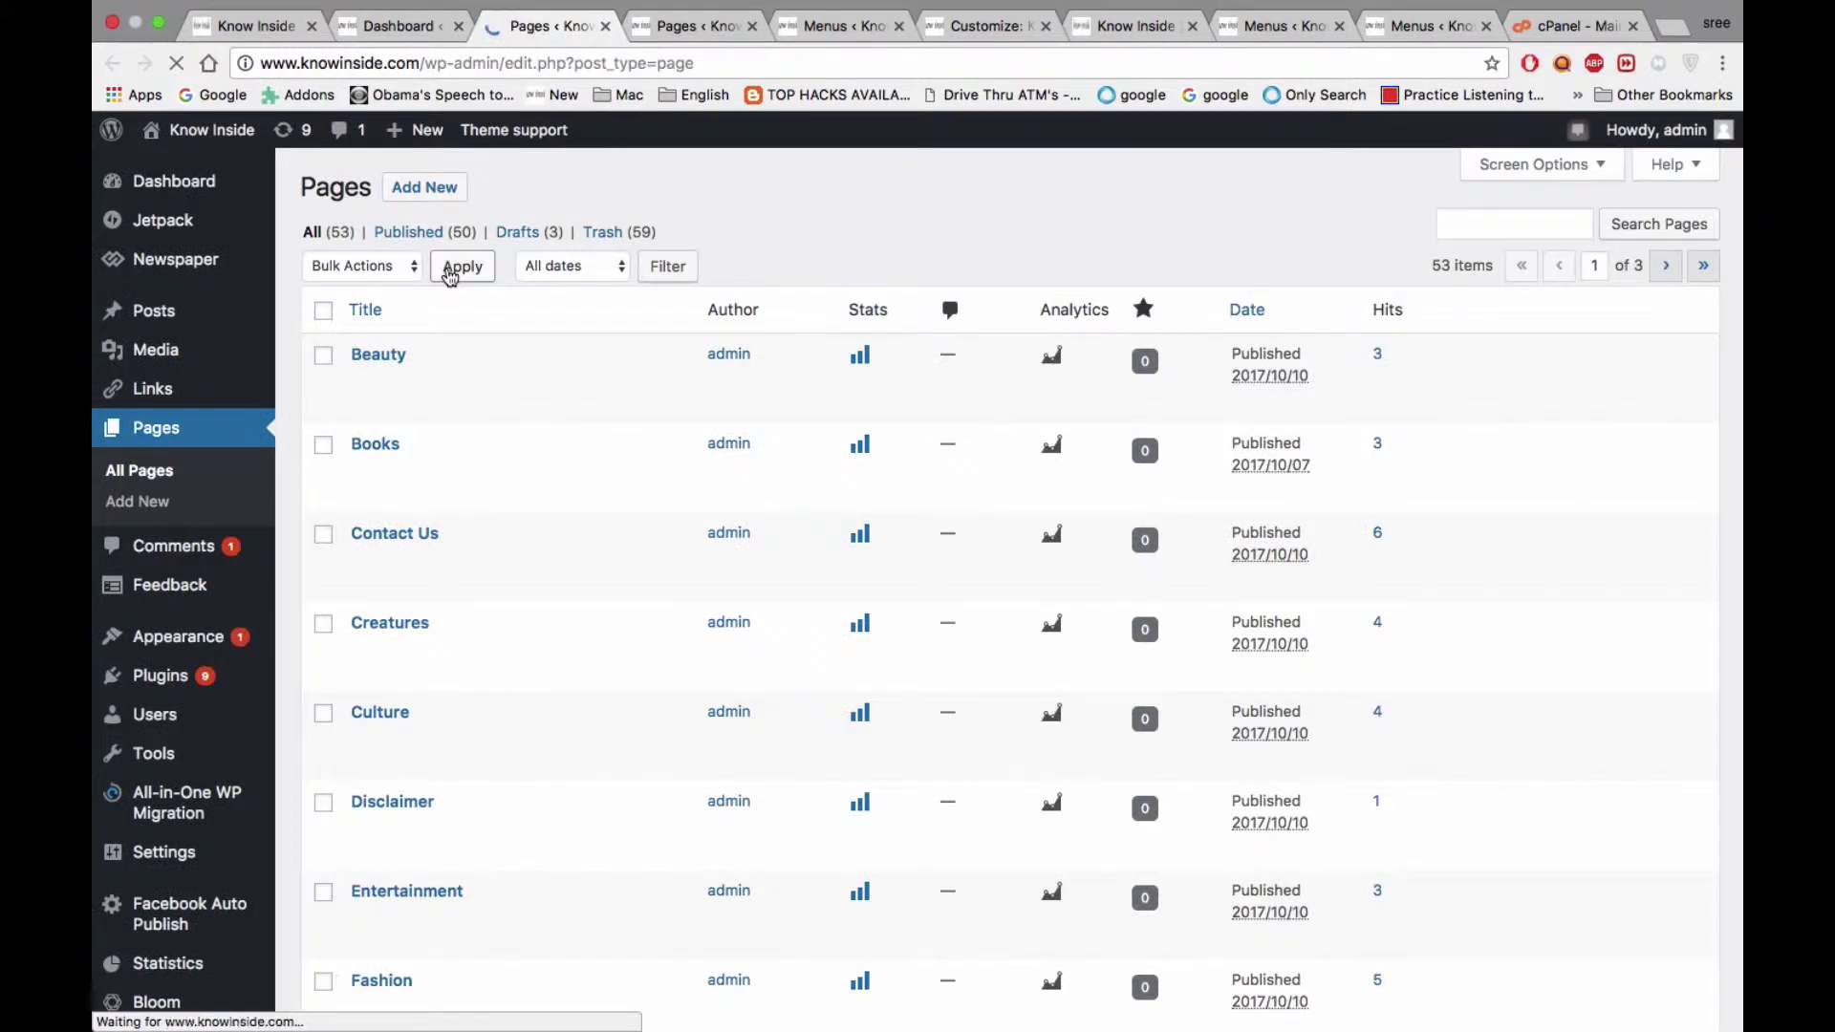
scroll(508, 785, "down", 7)
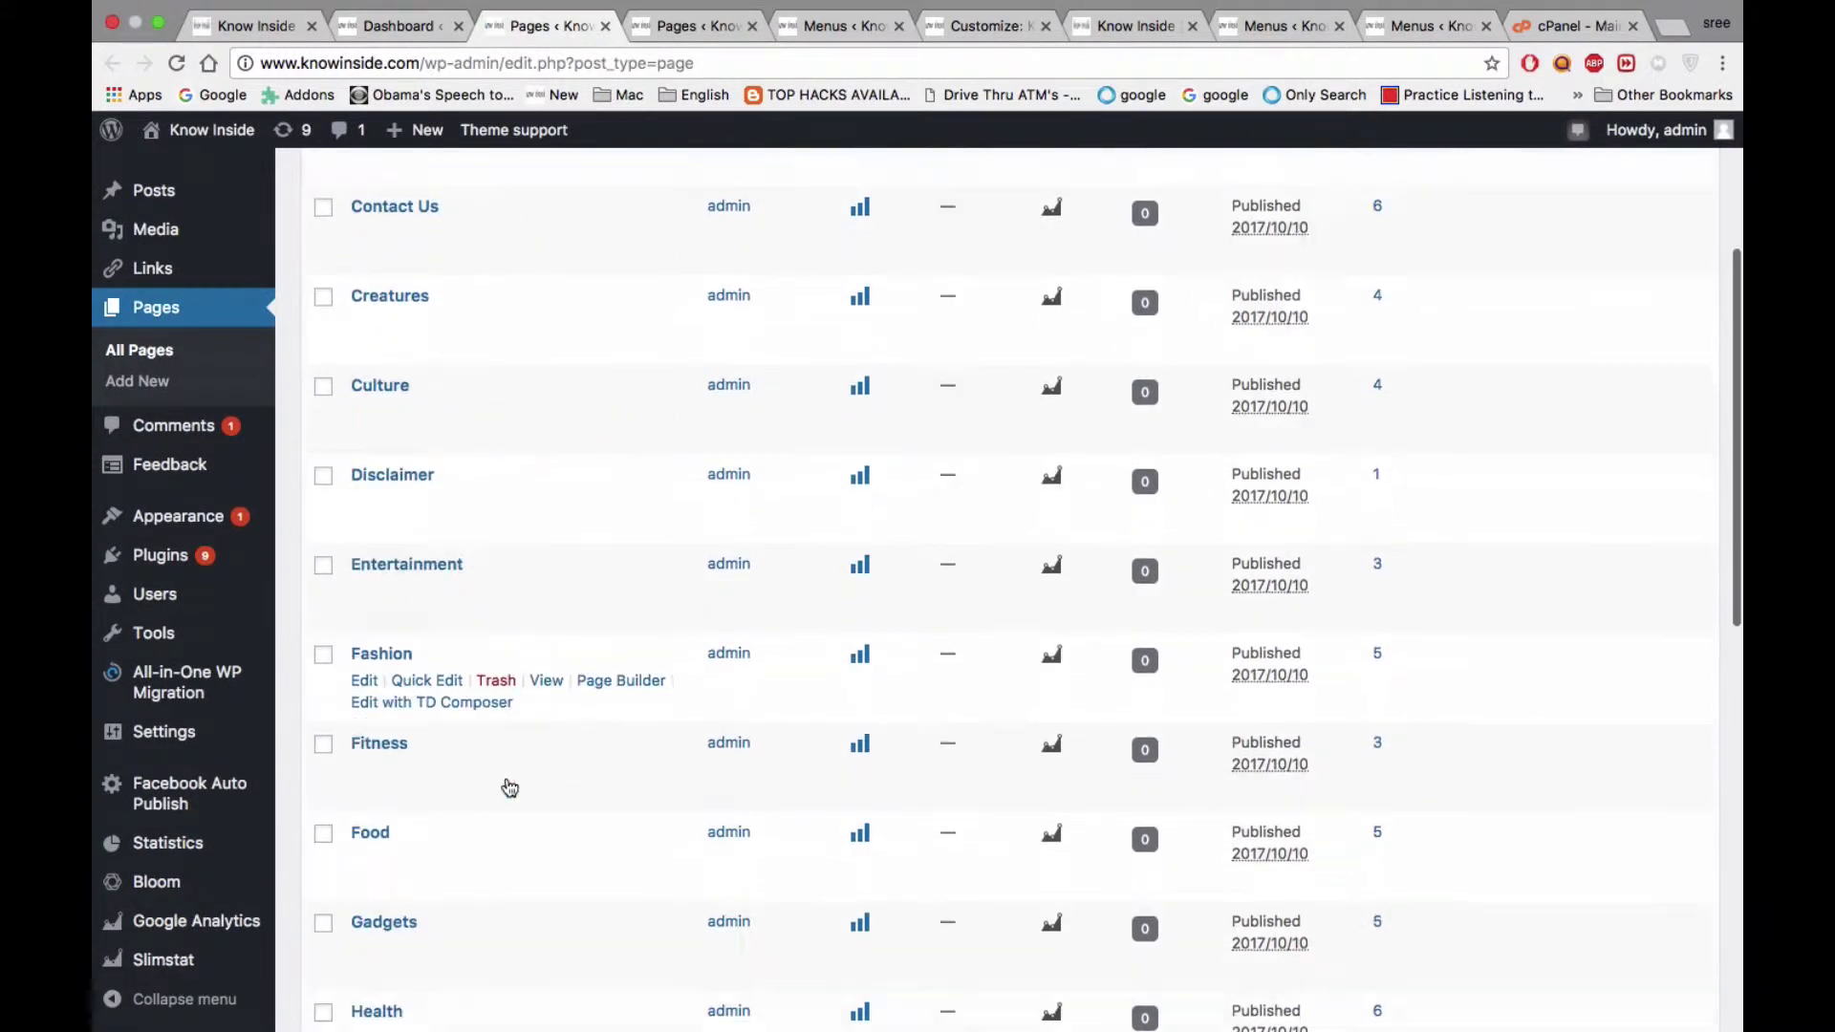
scroll(508, 786, "down", 4)
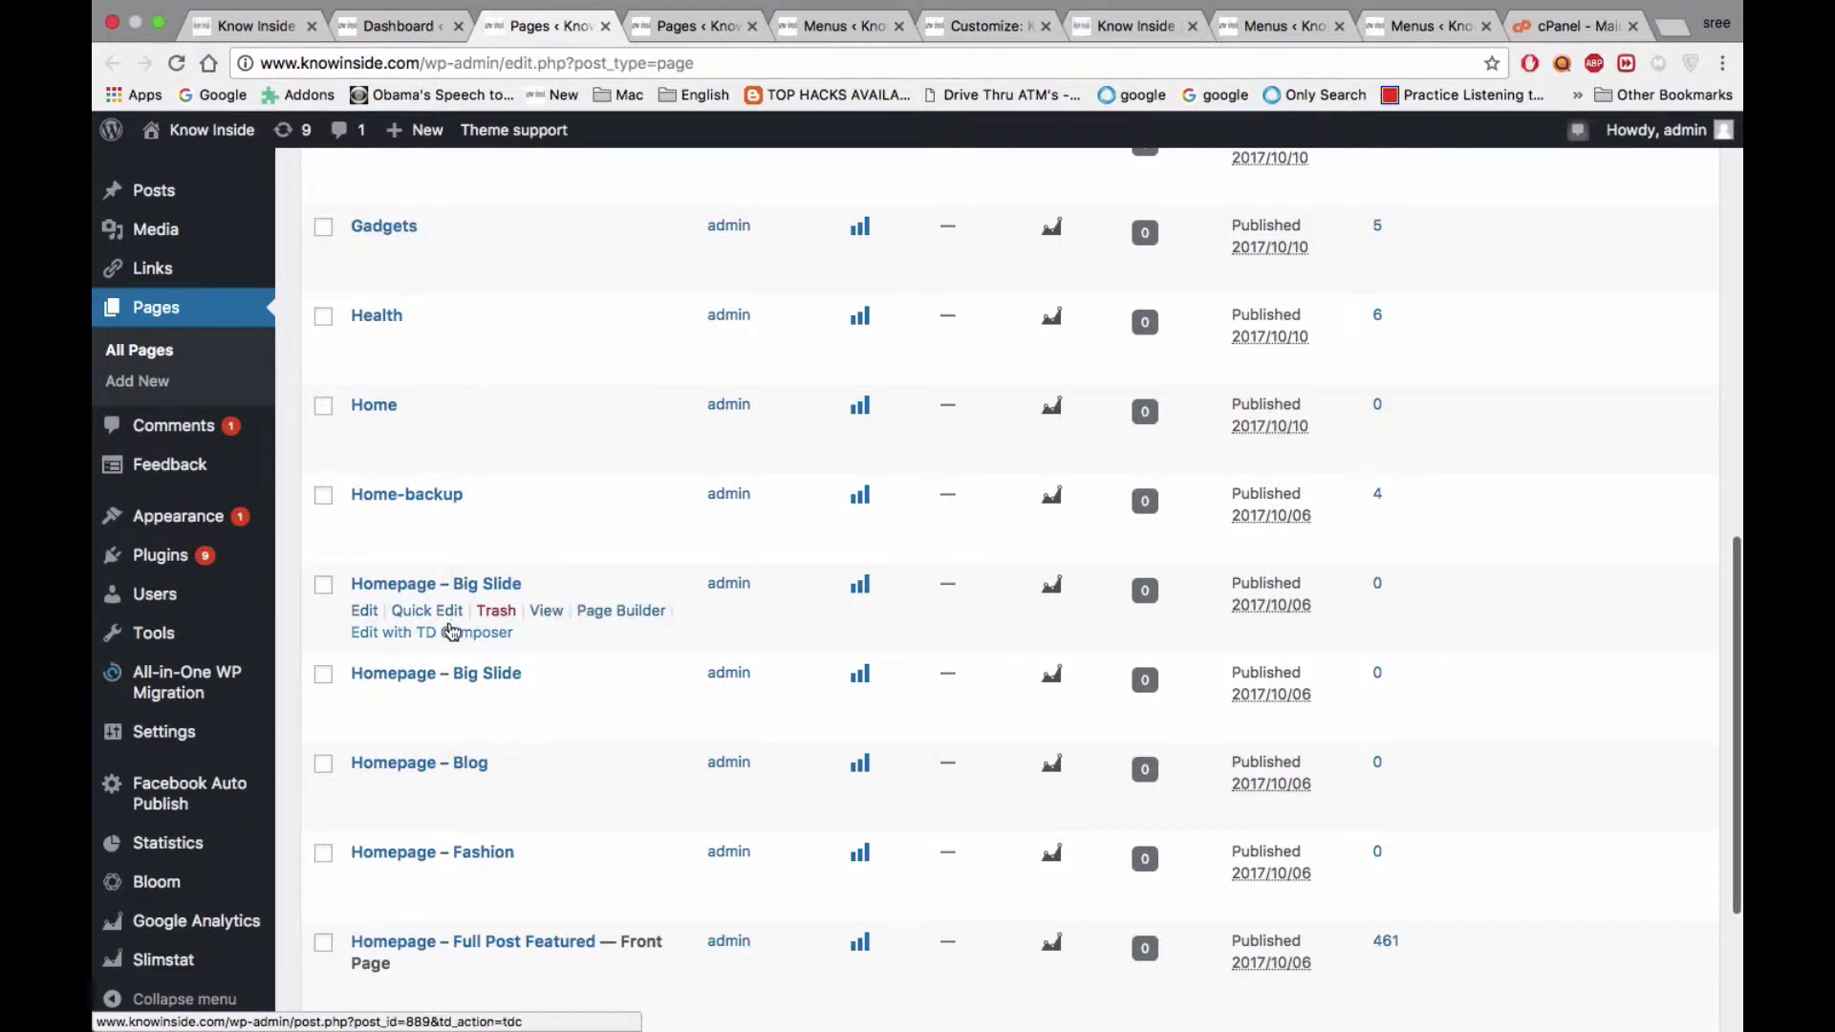
scroll(456, 719, "down", 2)
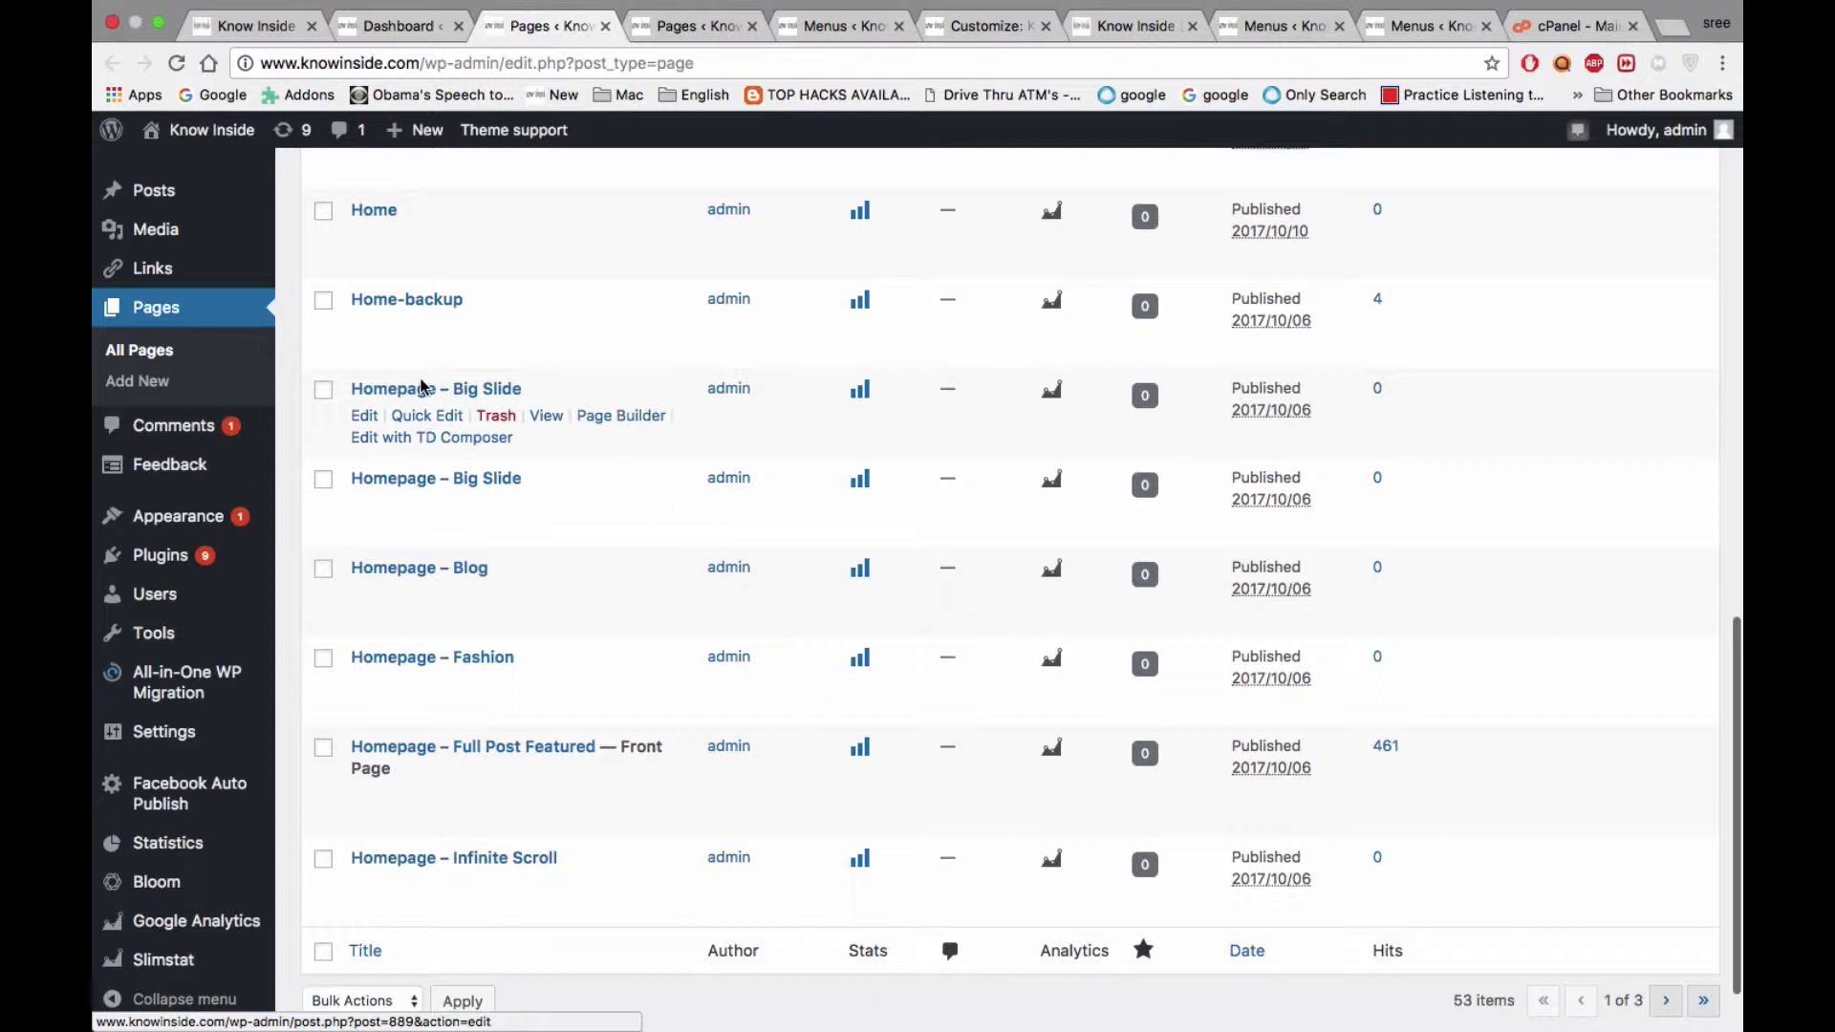
scroll(421, 659, "down", 2)
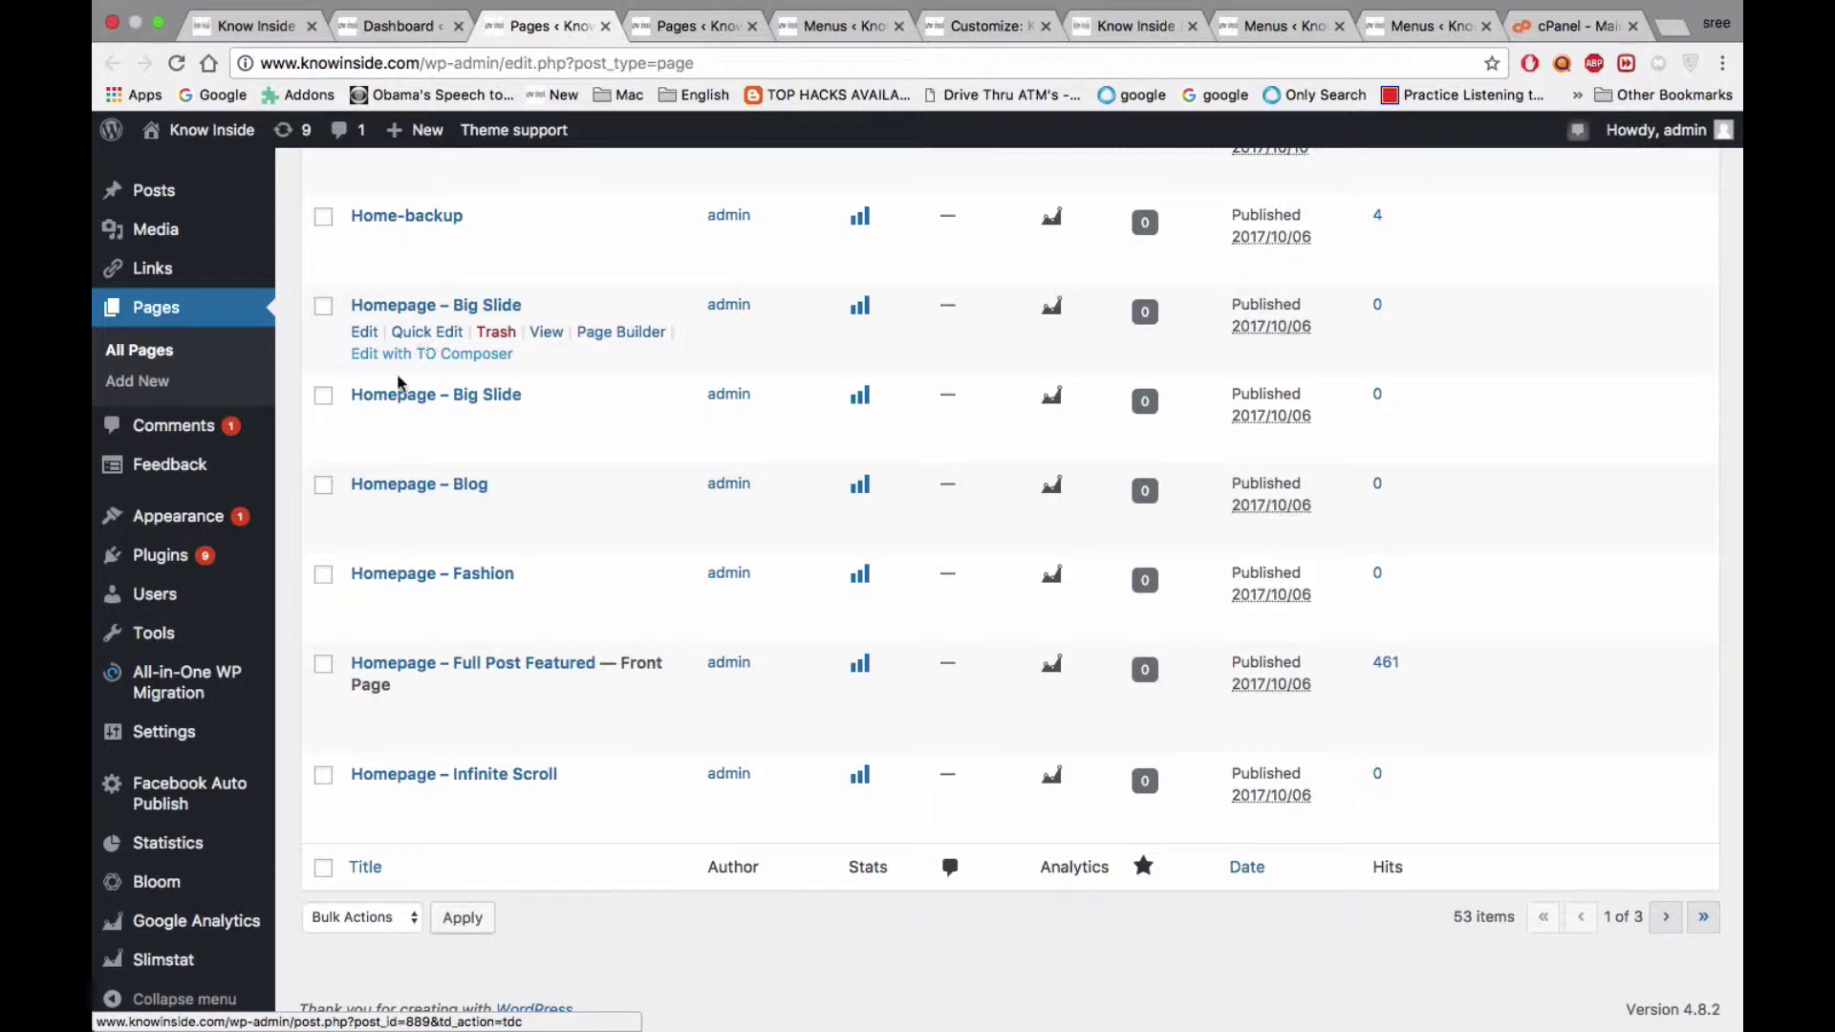
scroll(483, 400, "up", 1)
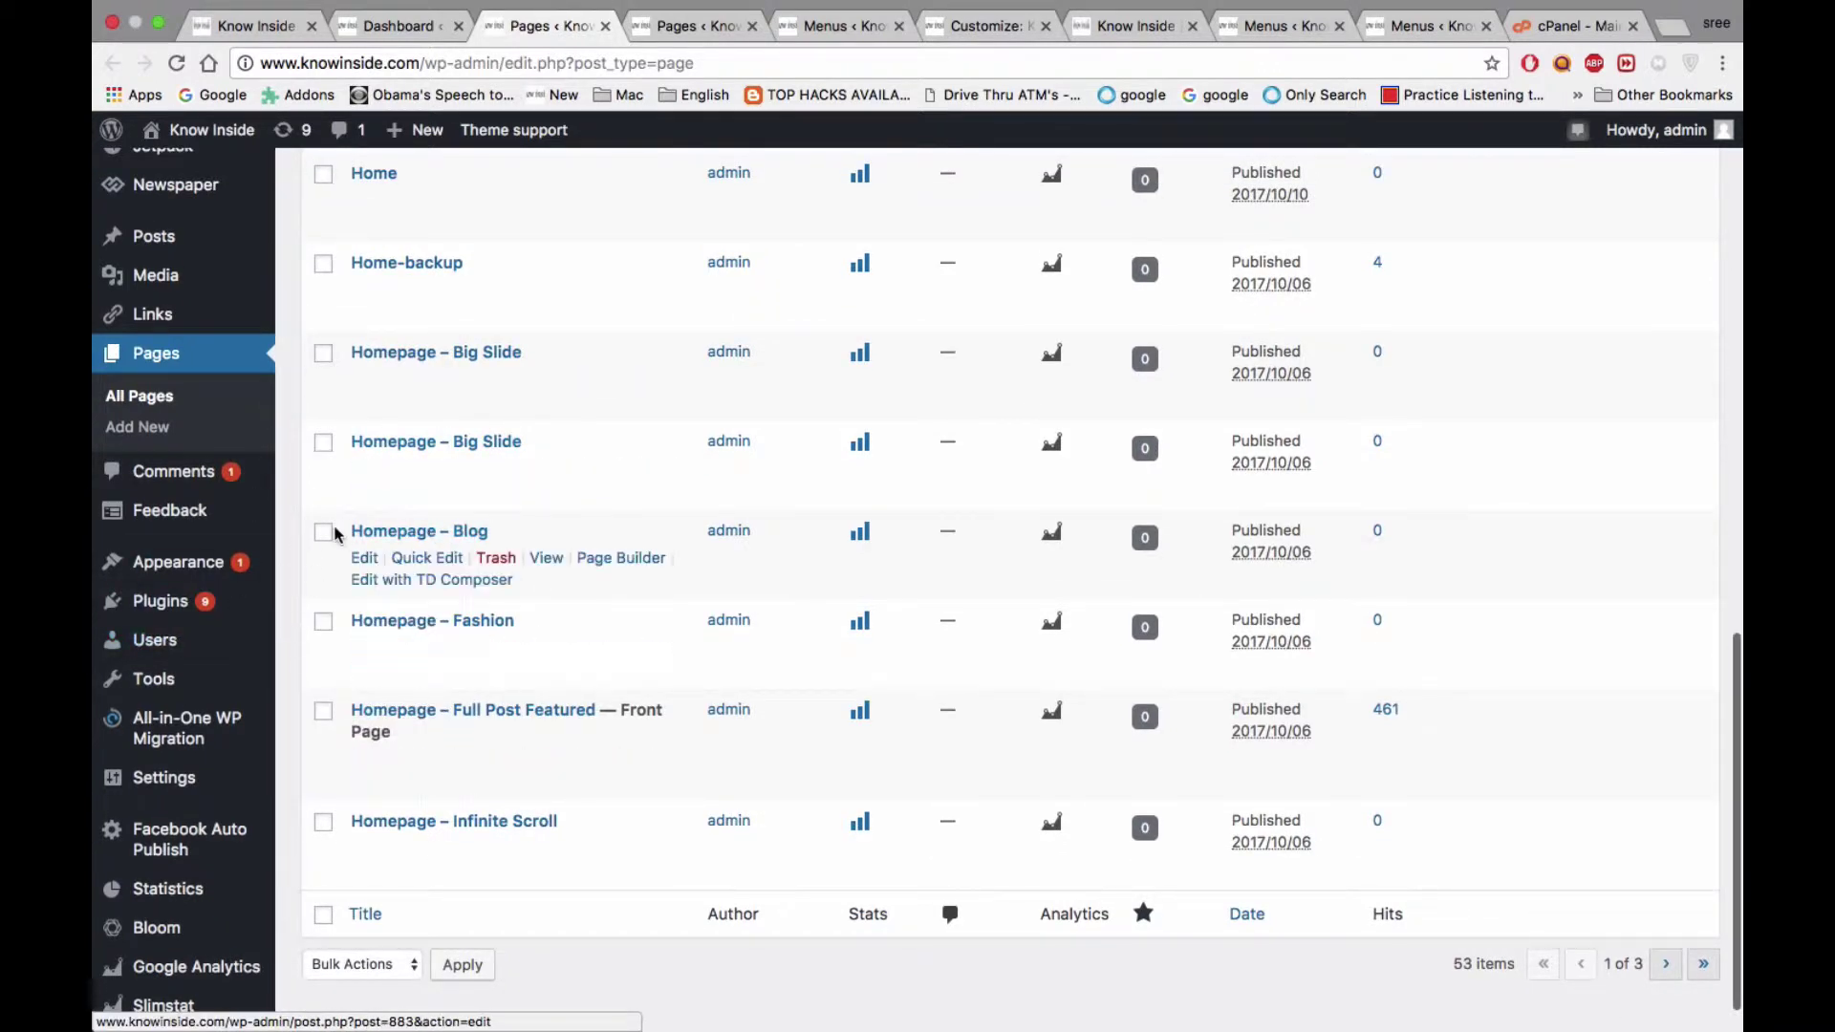
mouse_move(254, 527)
mouse_move(218, 556)
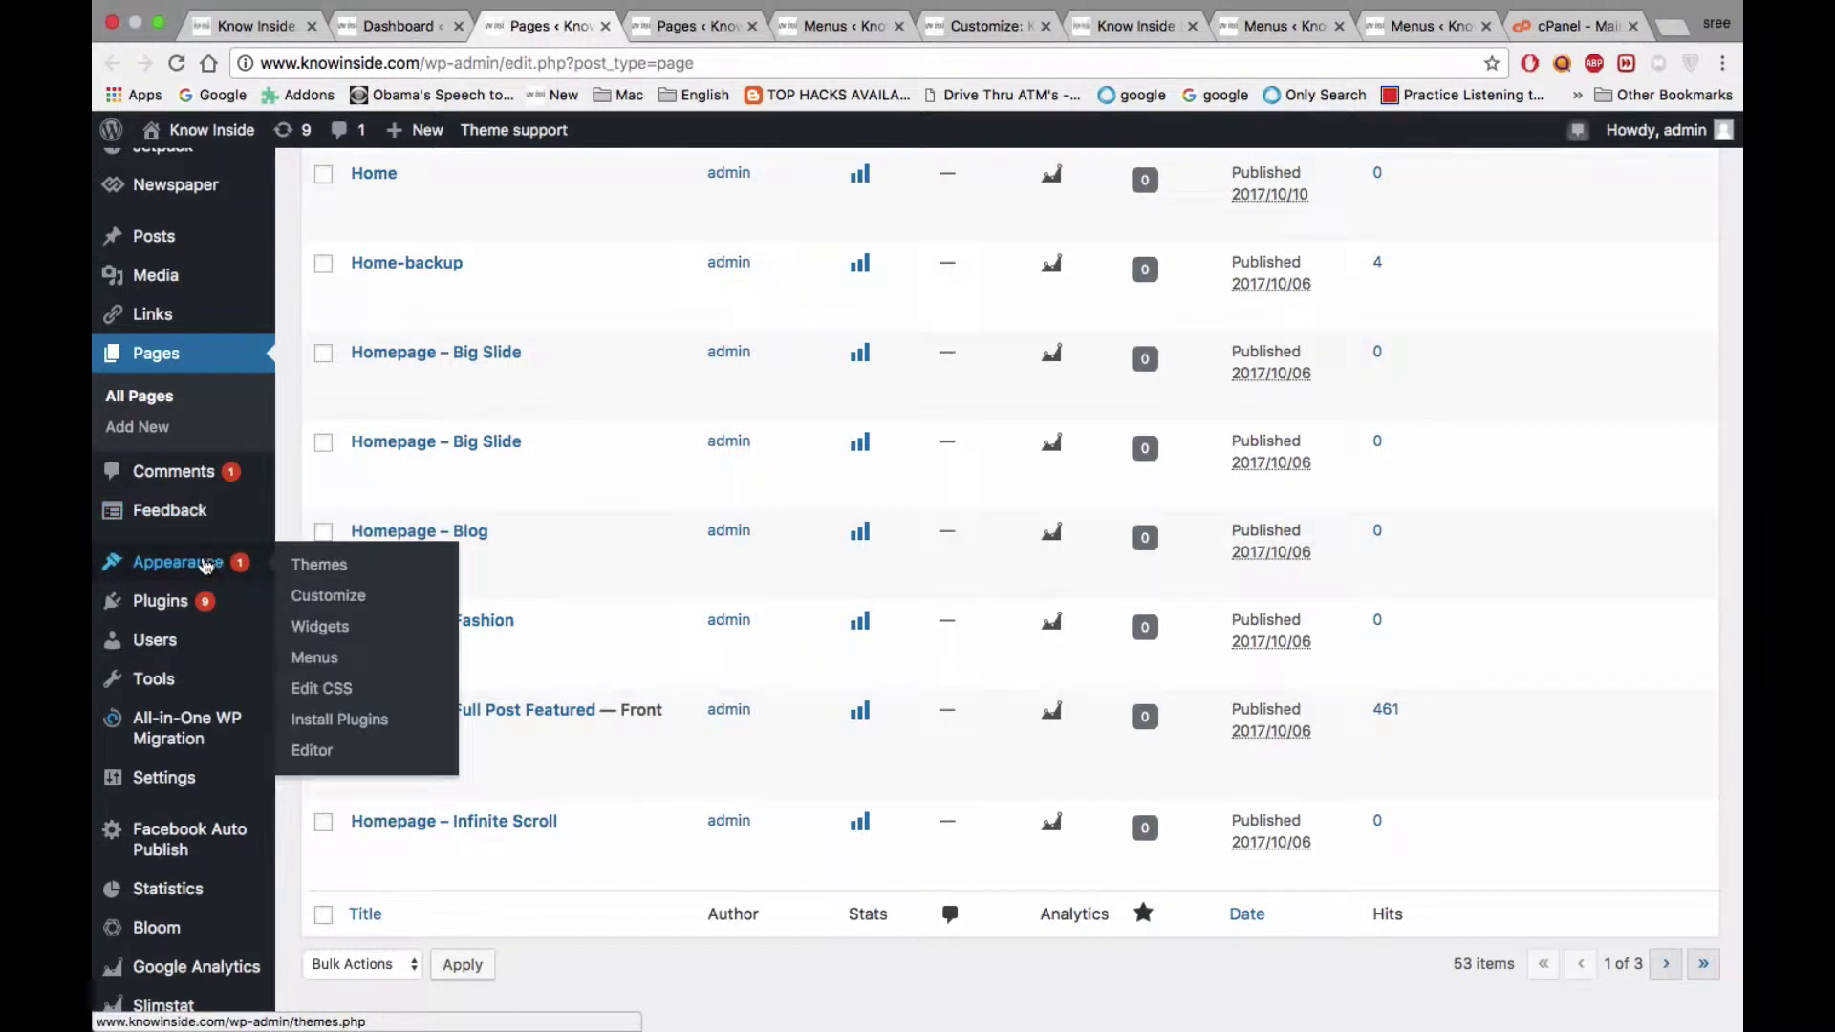
Open the Customizer's Static Front Page settings, confirming Homepage - Full Post Featured is the front page
left_click(323, 594, "super")
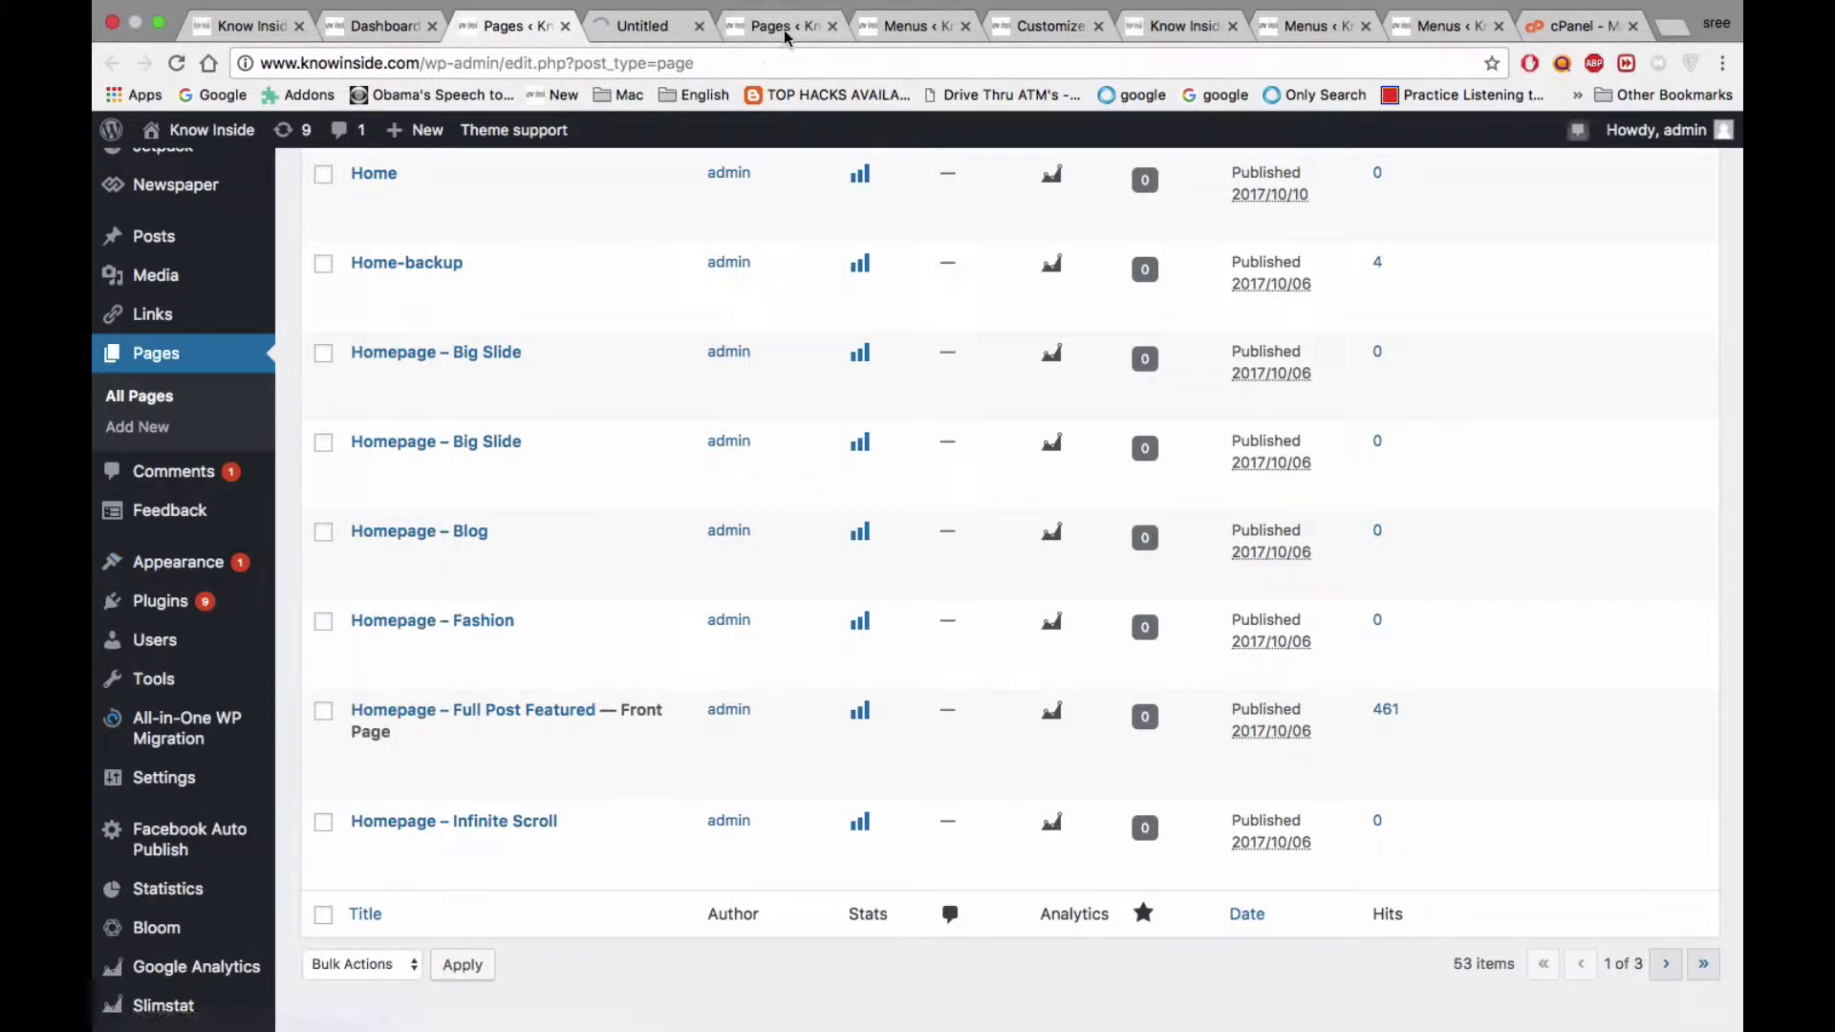
left_click(833, 26)
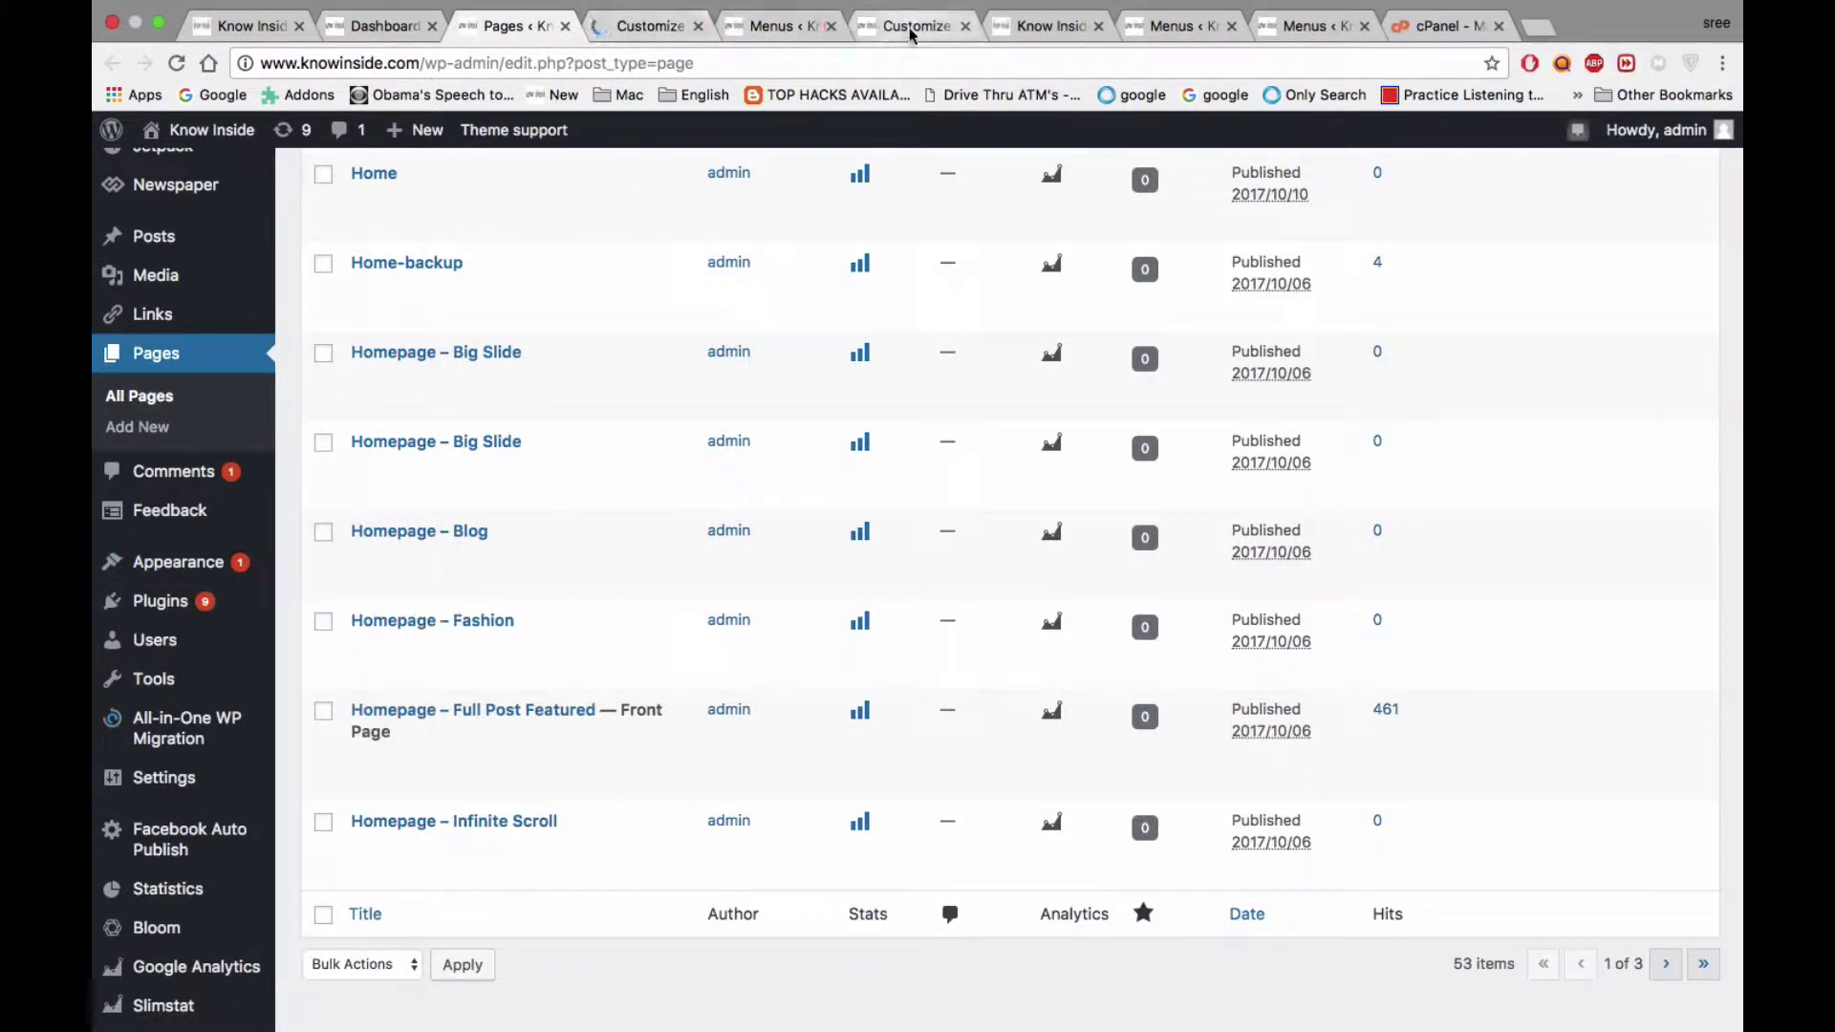
left_click(964, 25)
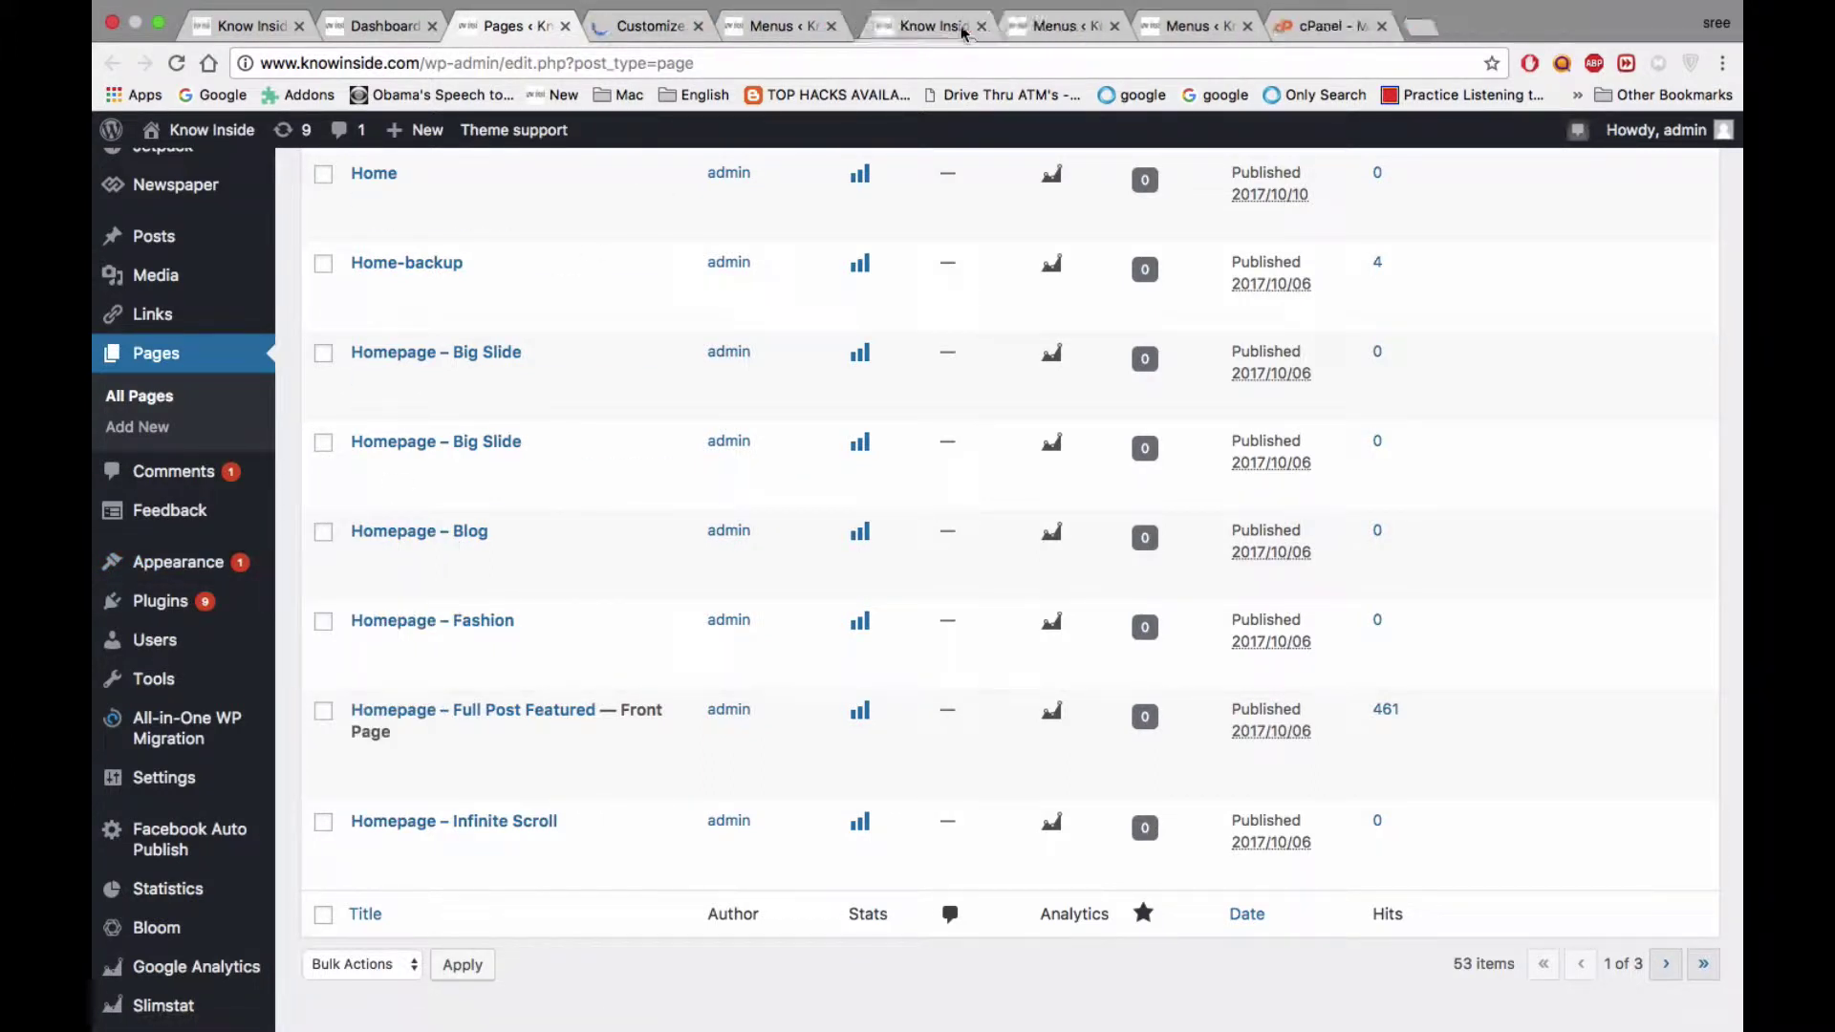
left_click(634, 25)
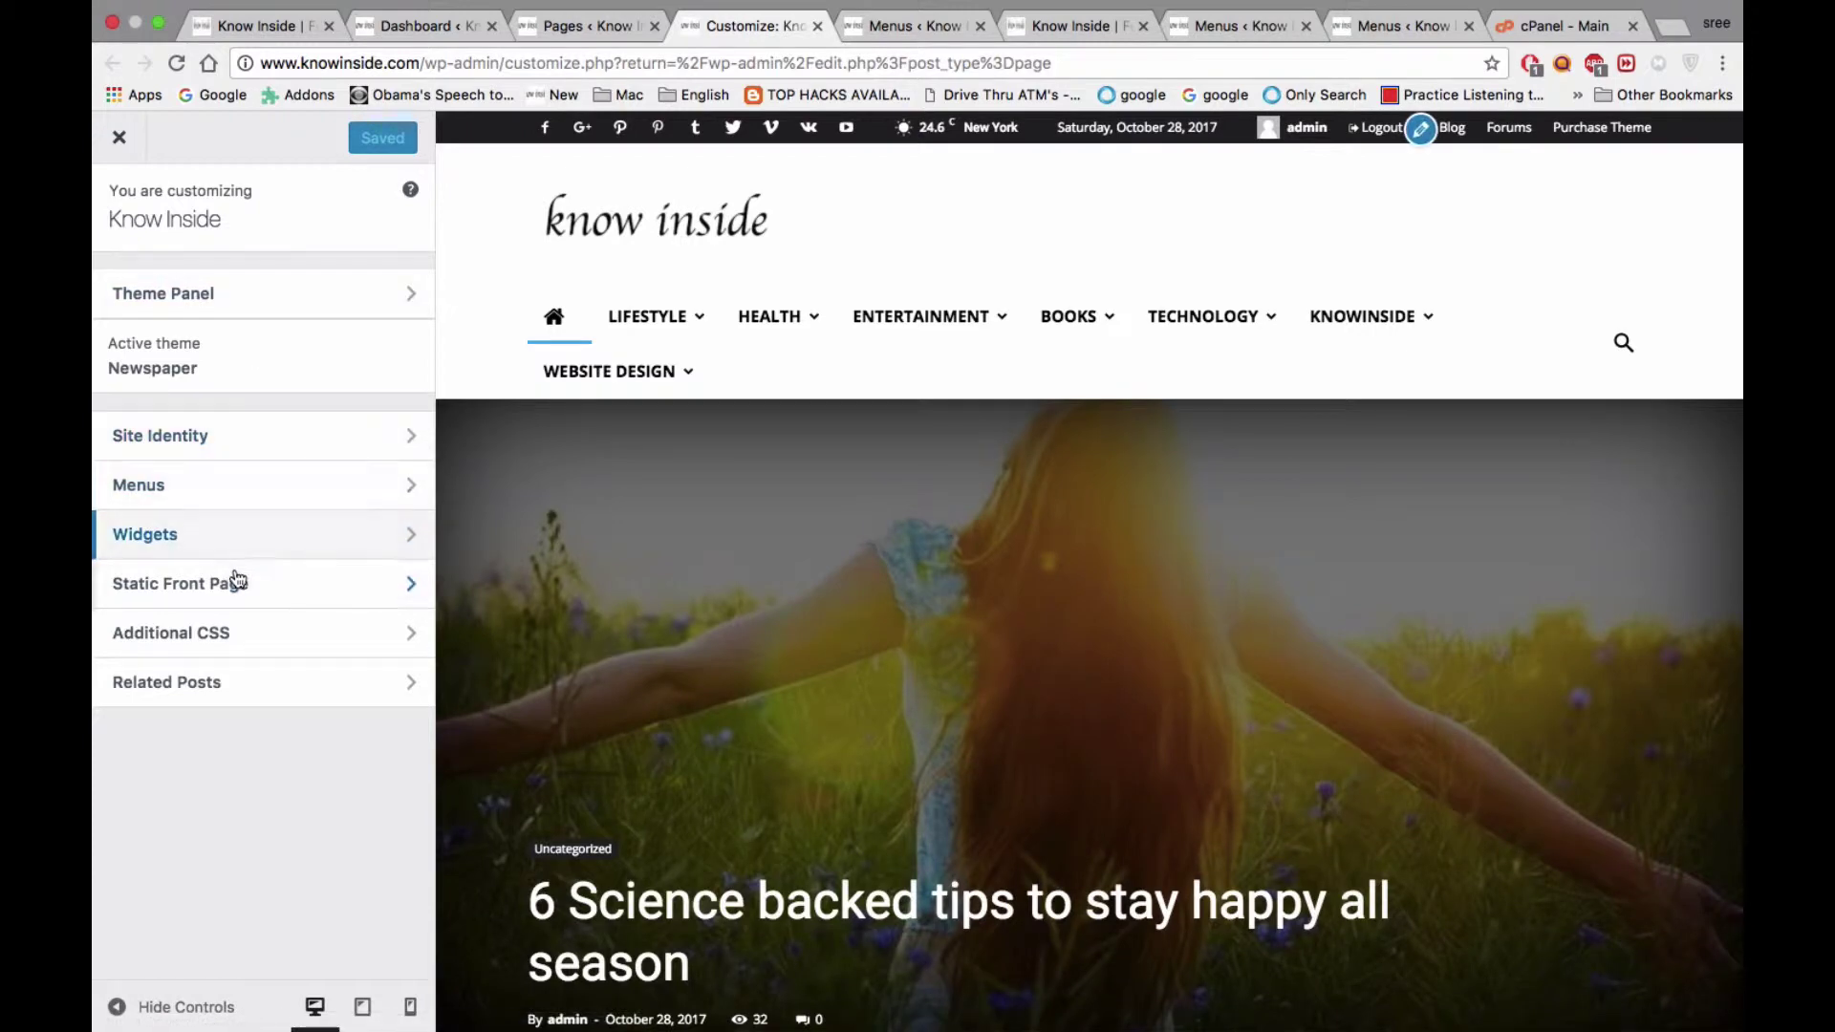
left_click(411, 586)
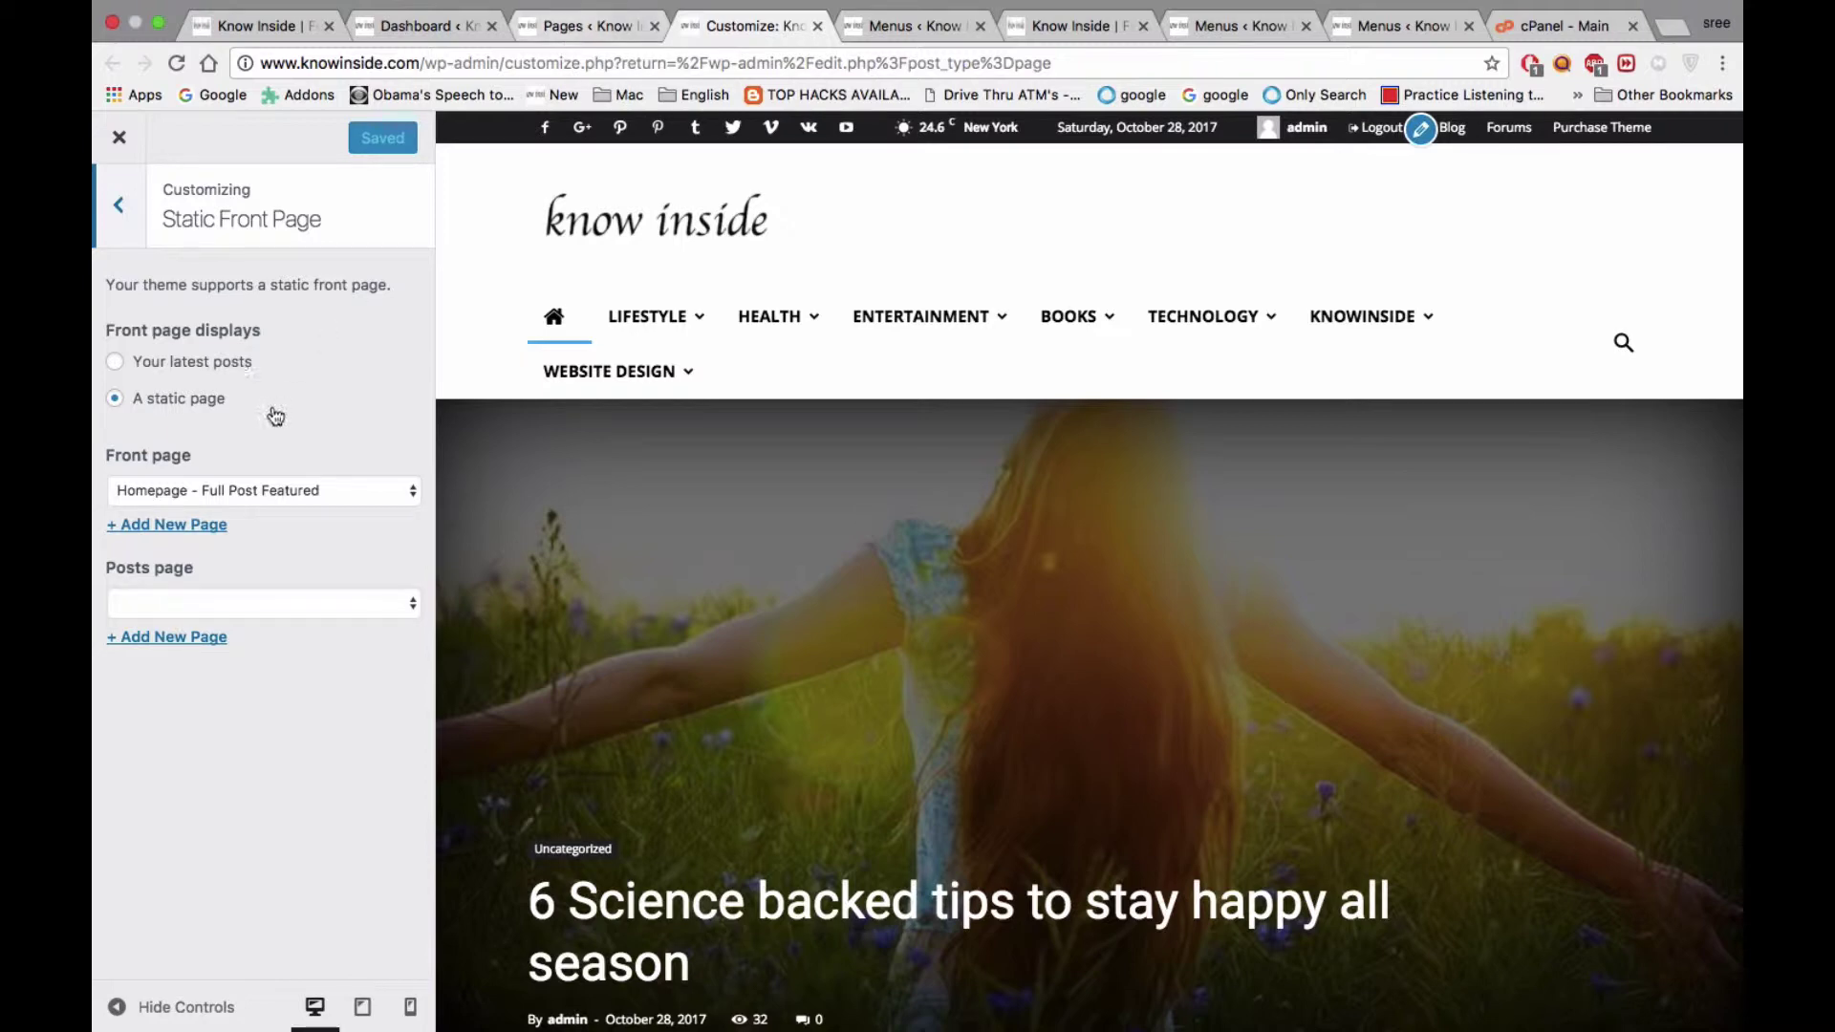
left_click(552, 31)
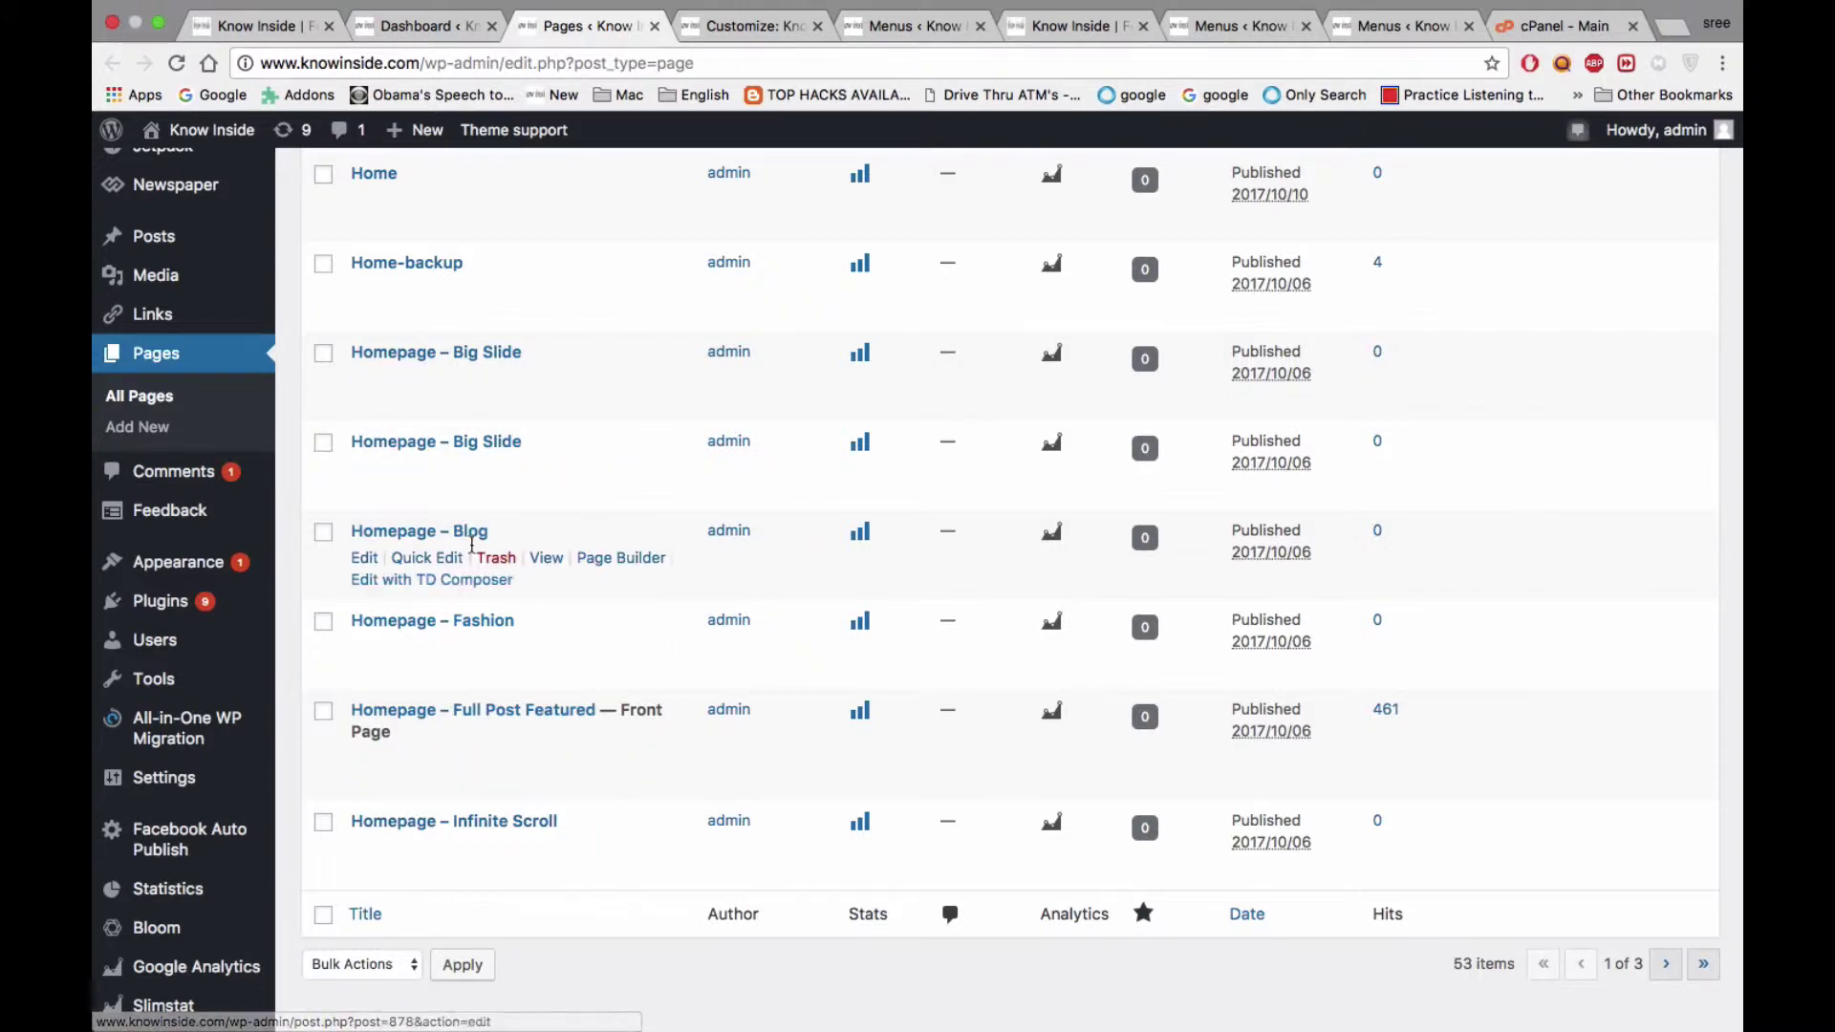
left_click(736, 29)
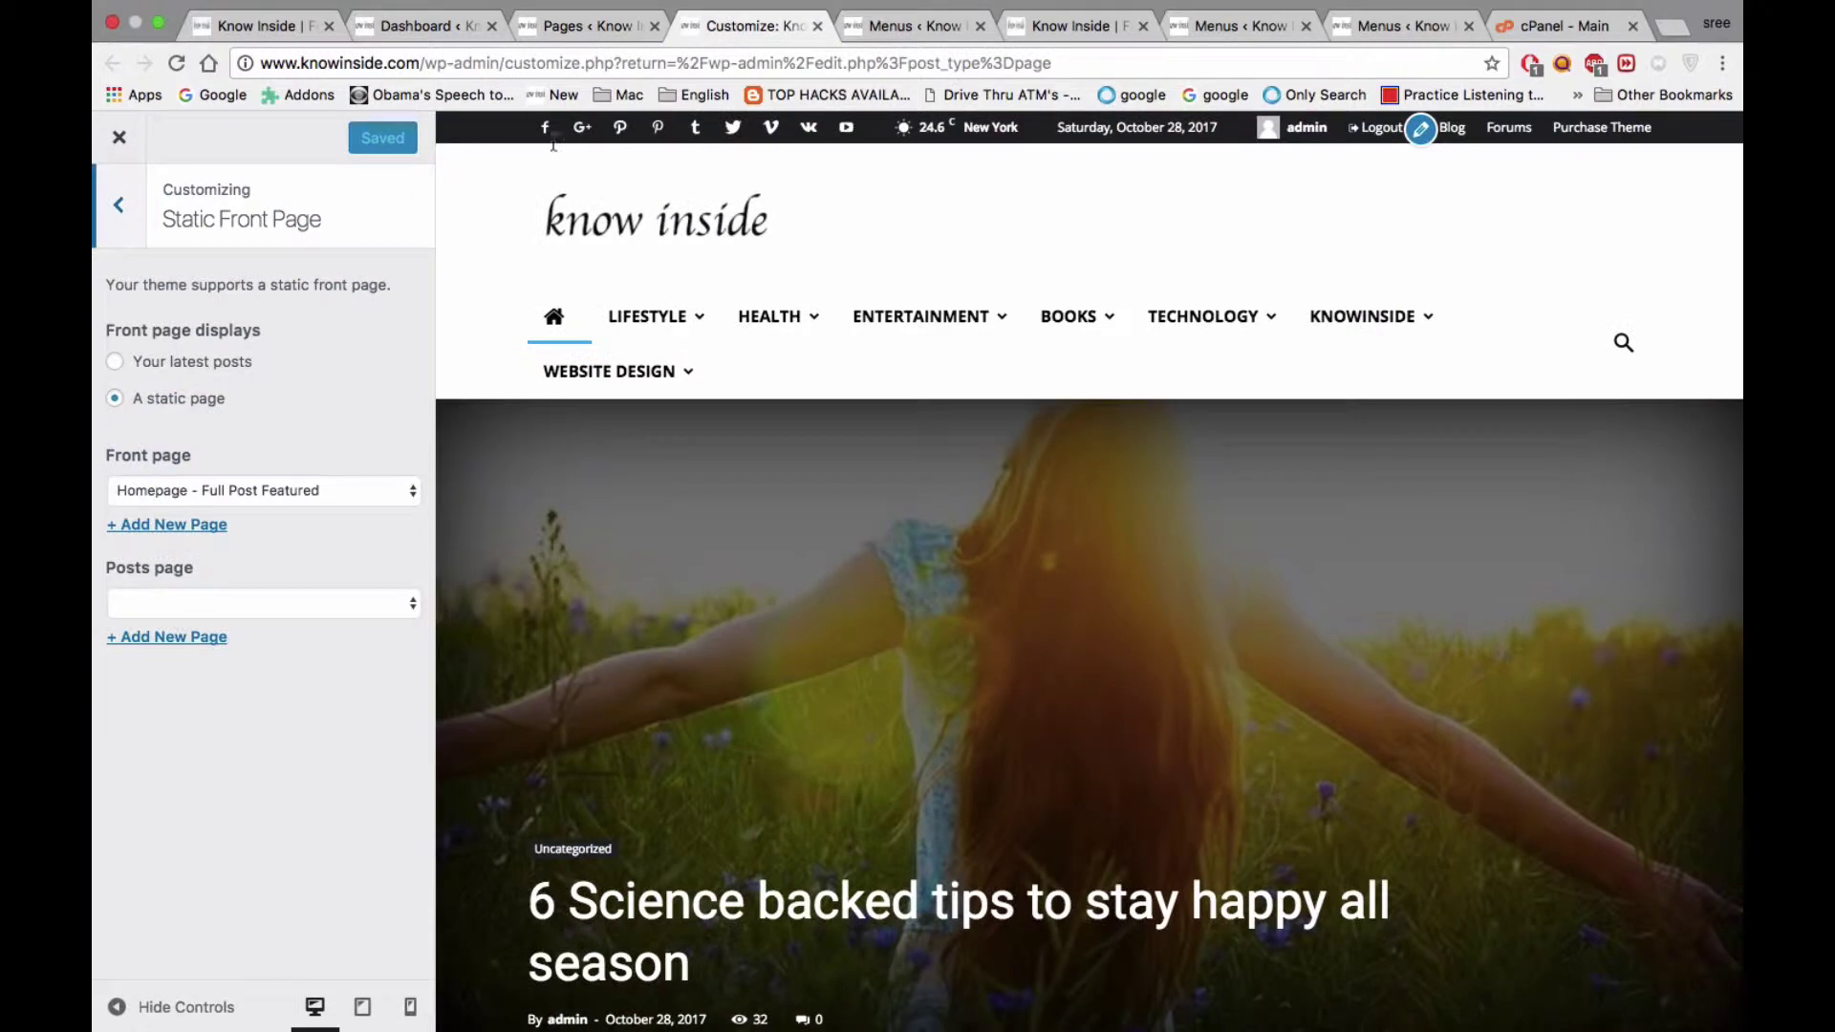
Choose Homepage - Blog as the front page
left_click(325, 492)
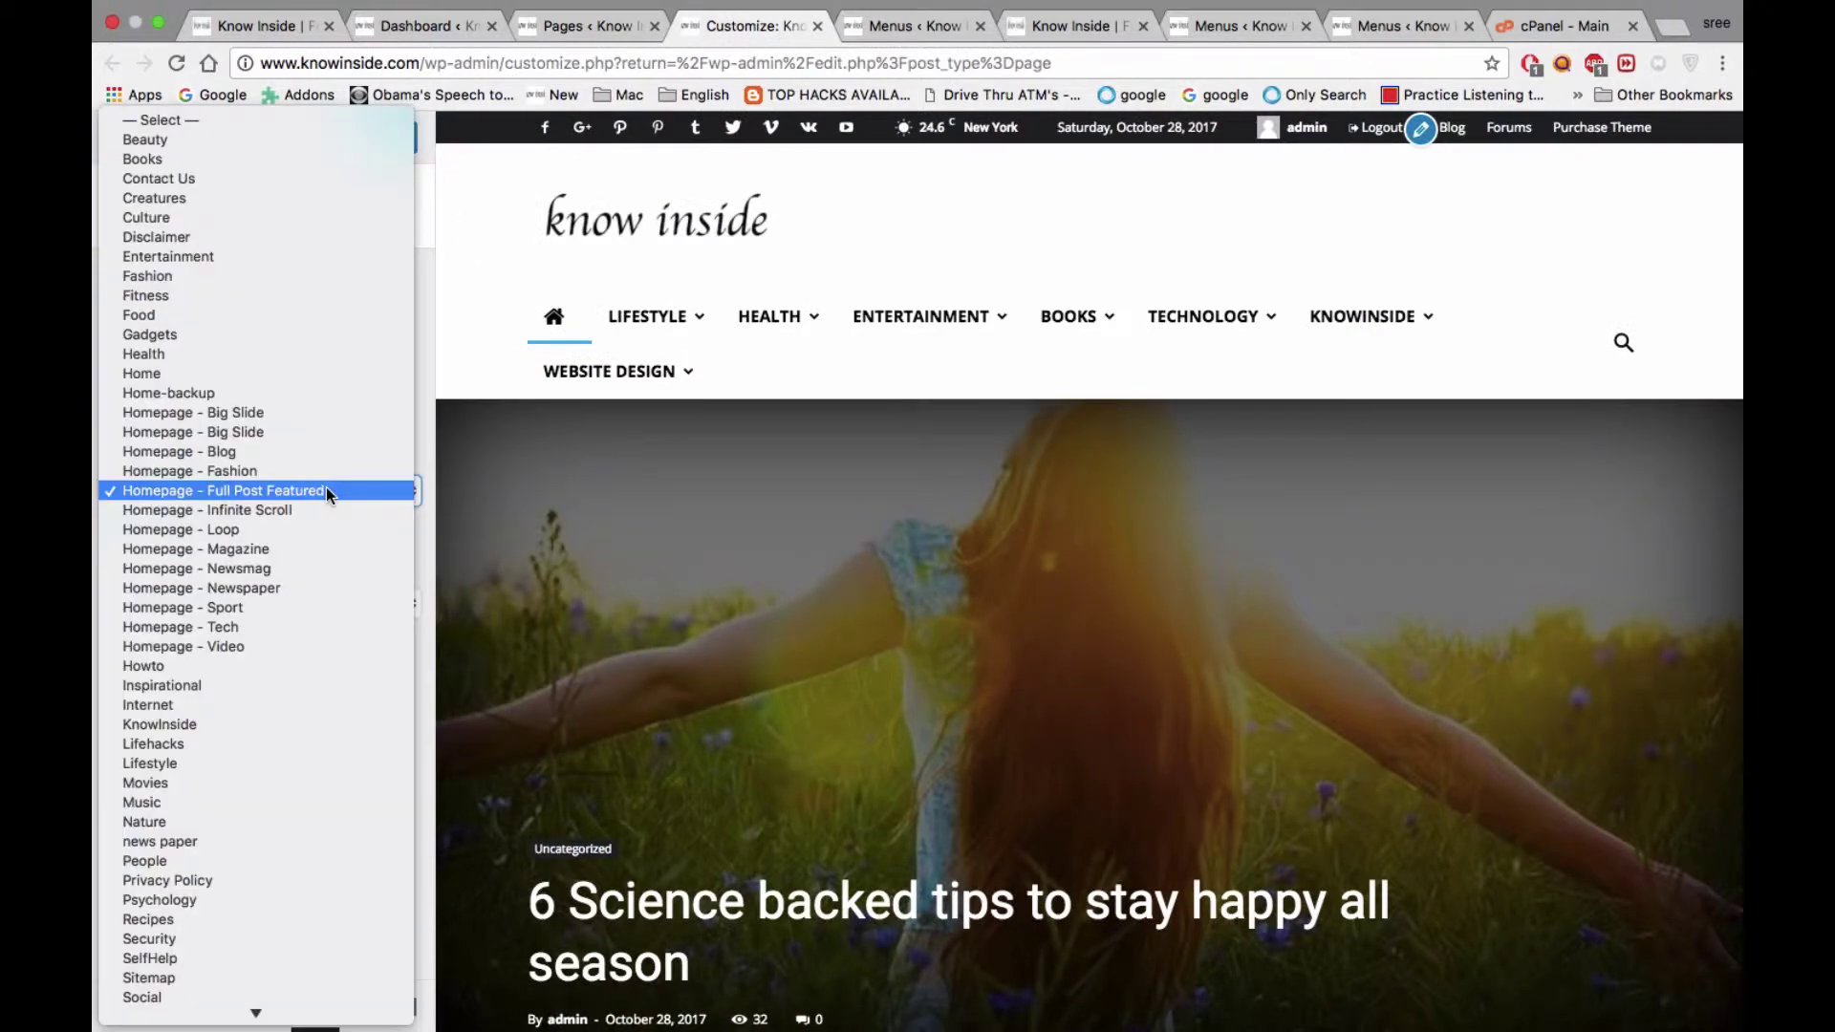
left_click(232, 453)
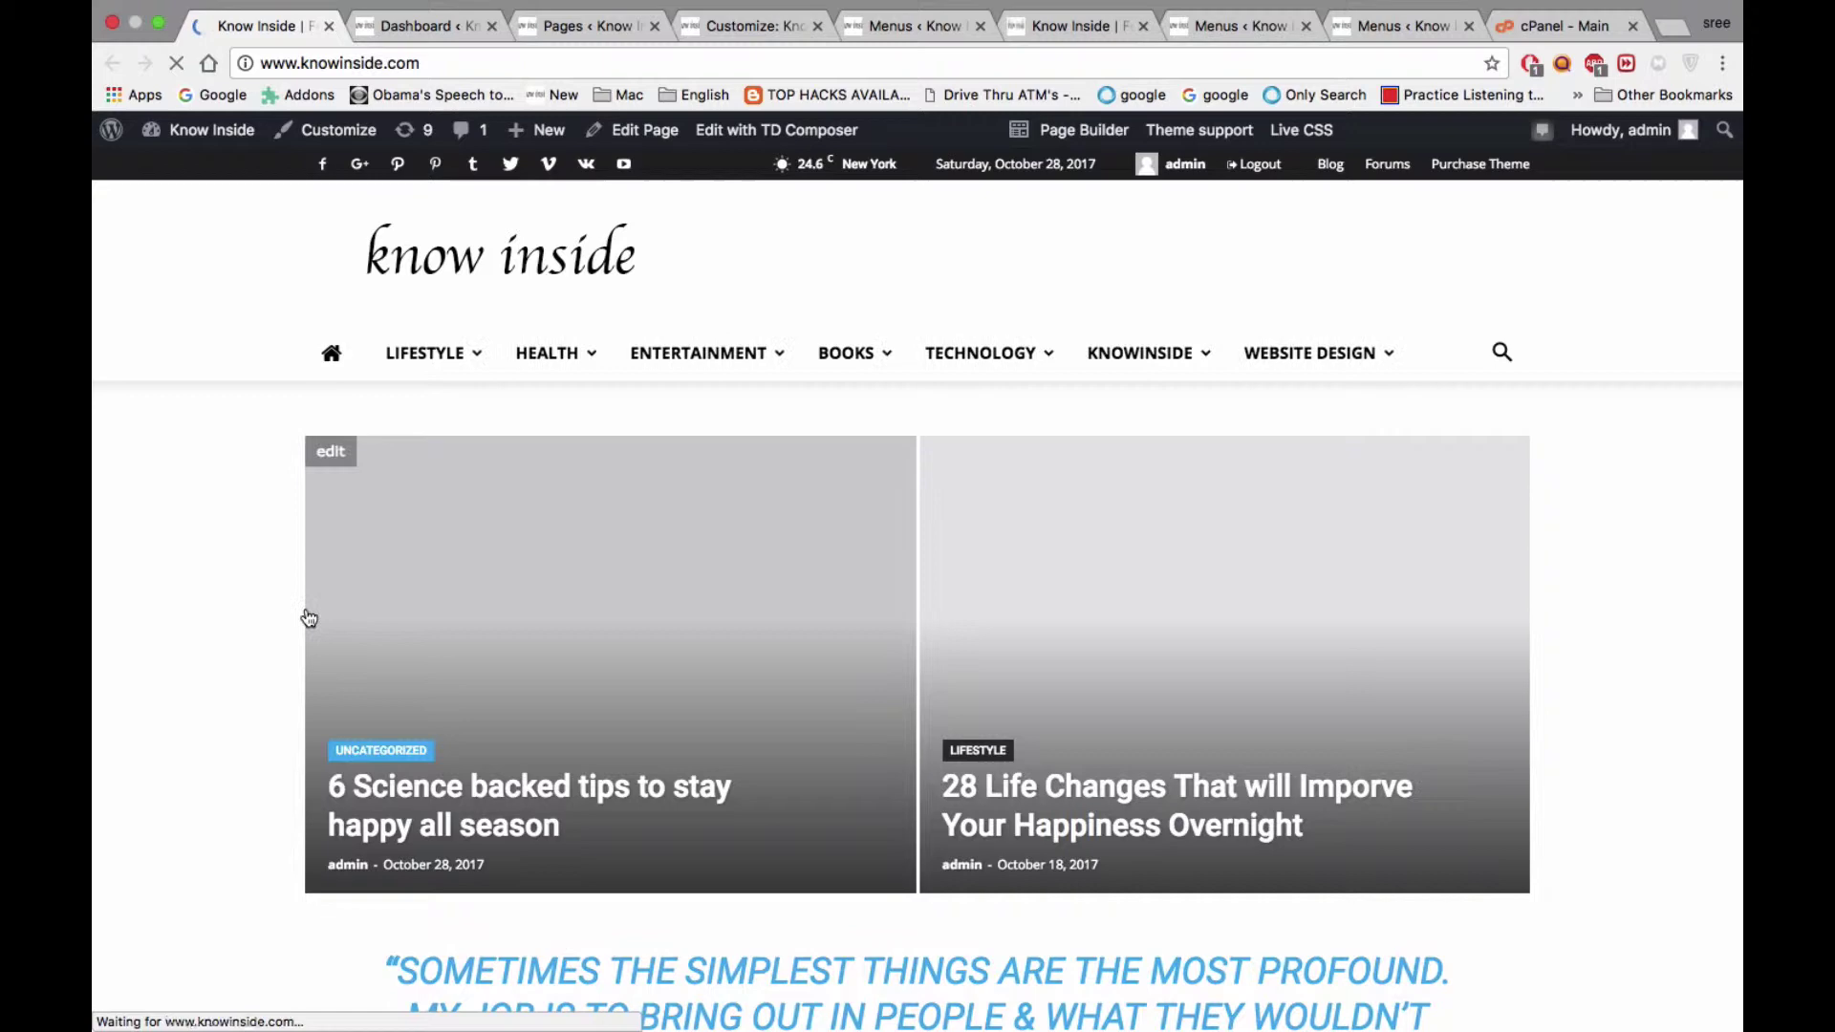
scroll(307, 618, "down", 2)
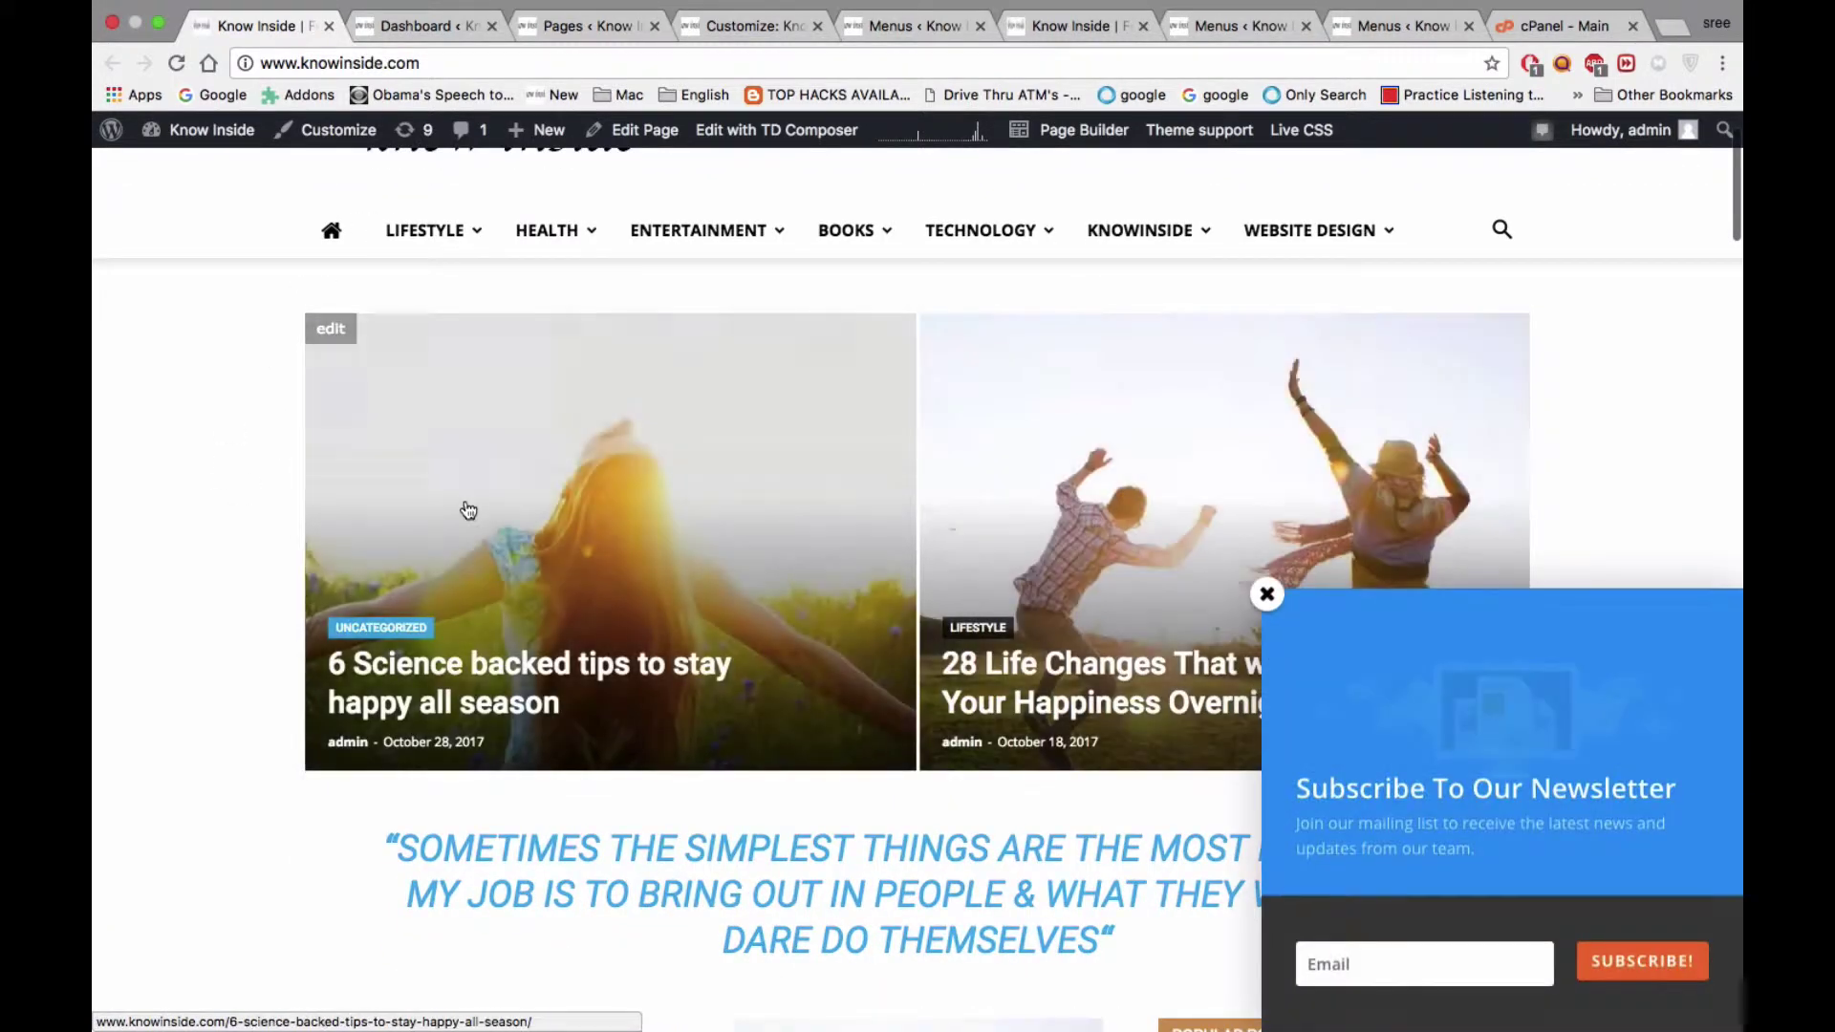
left_click(1268, 595)
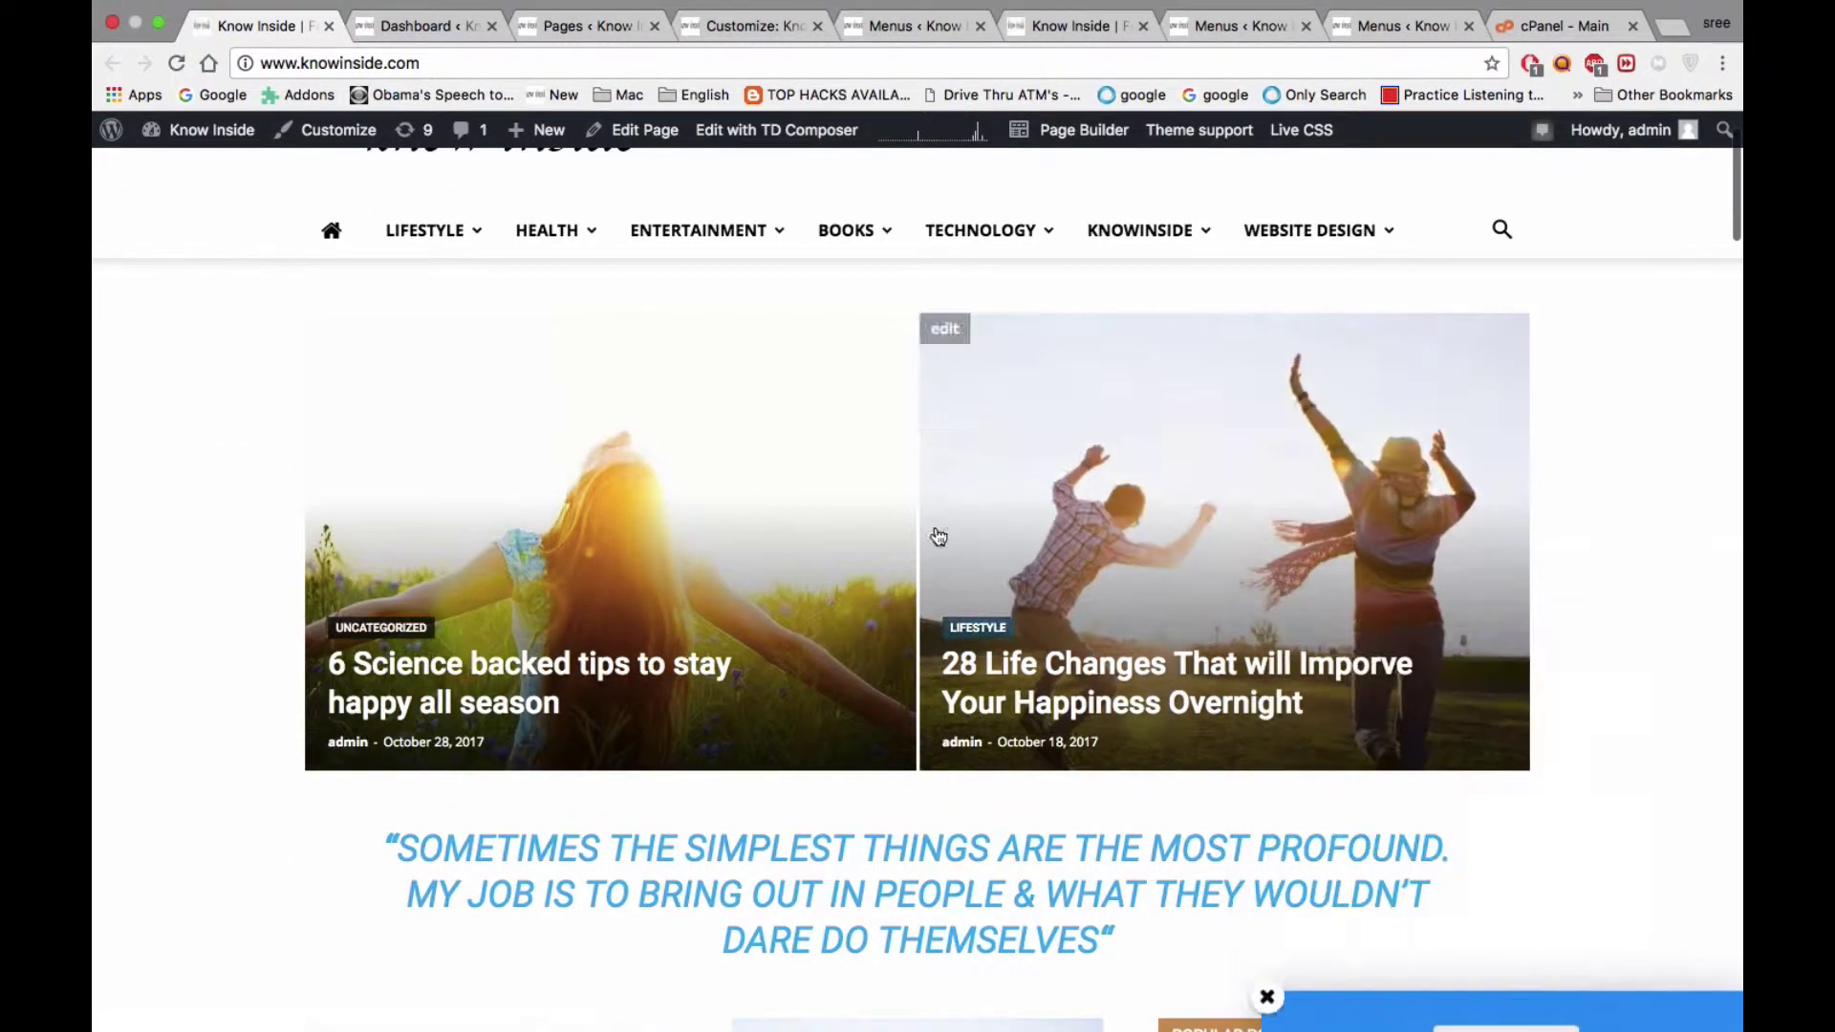
scroll(804, 538, "down", 3)
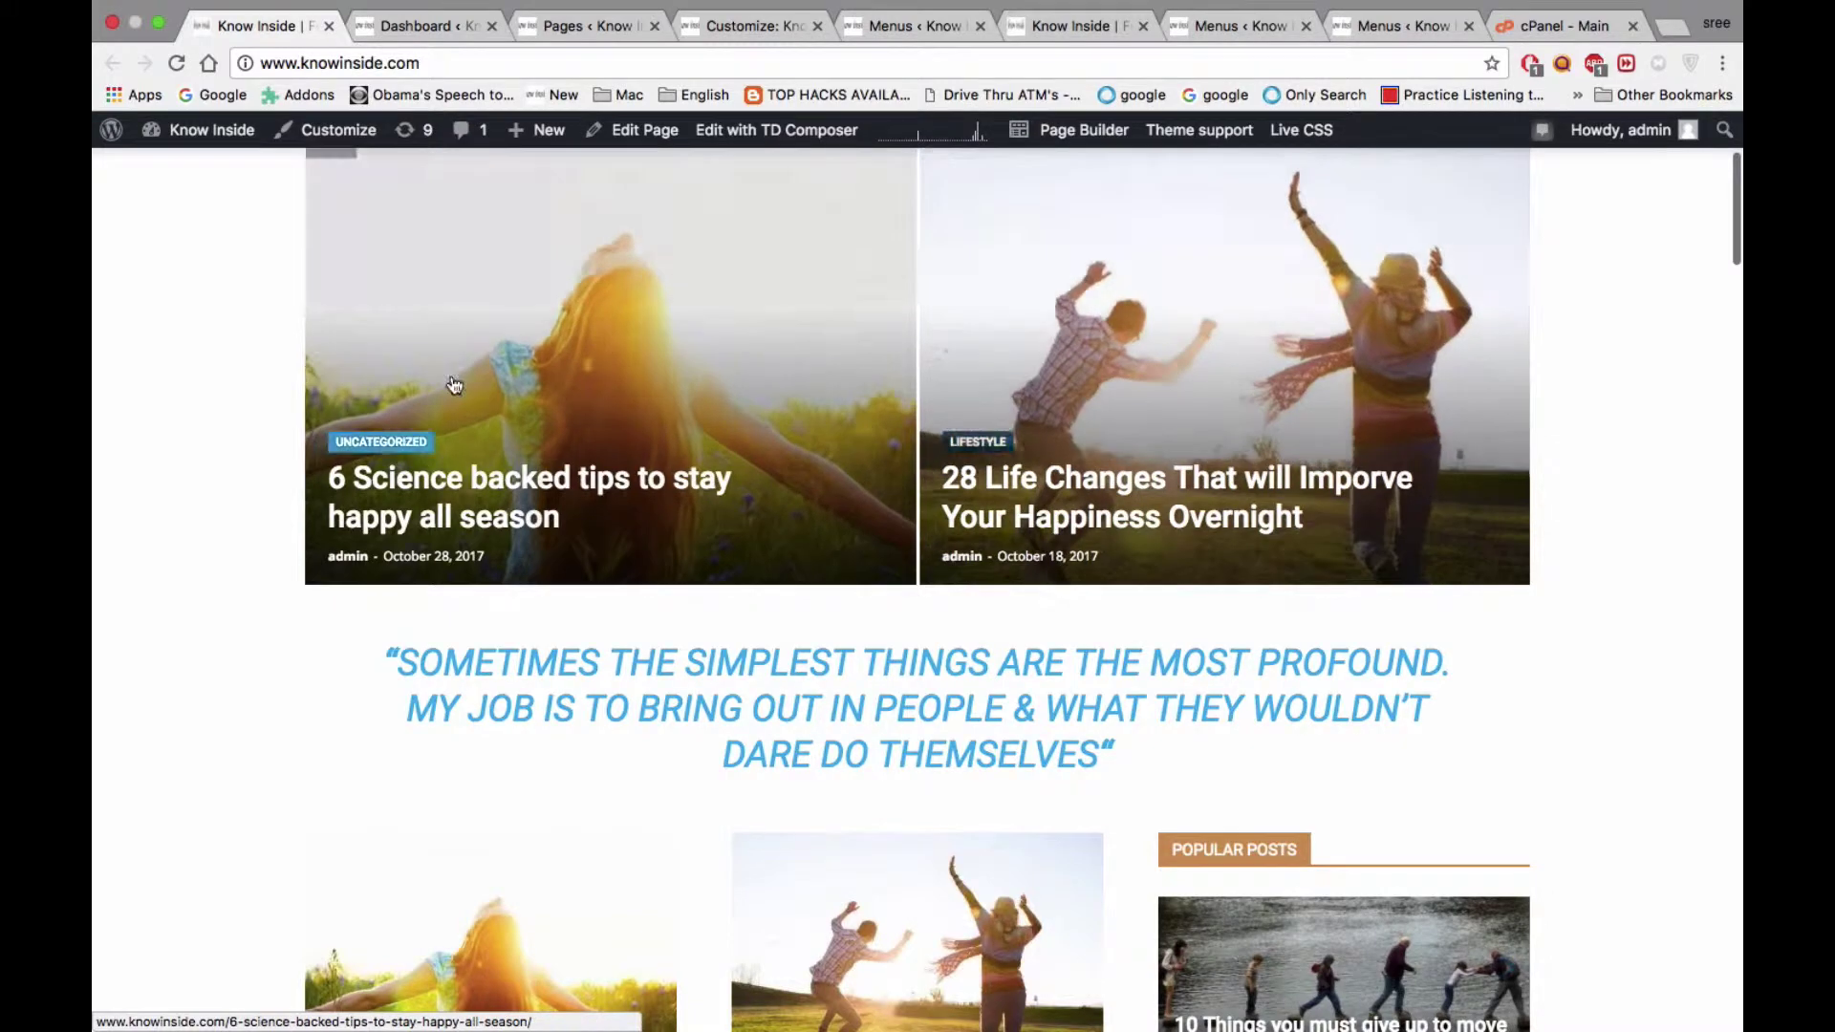
scroll(546, 607, "down", 5)
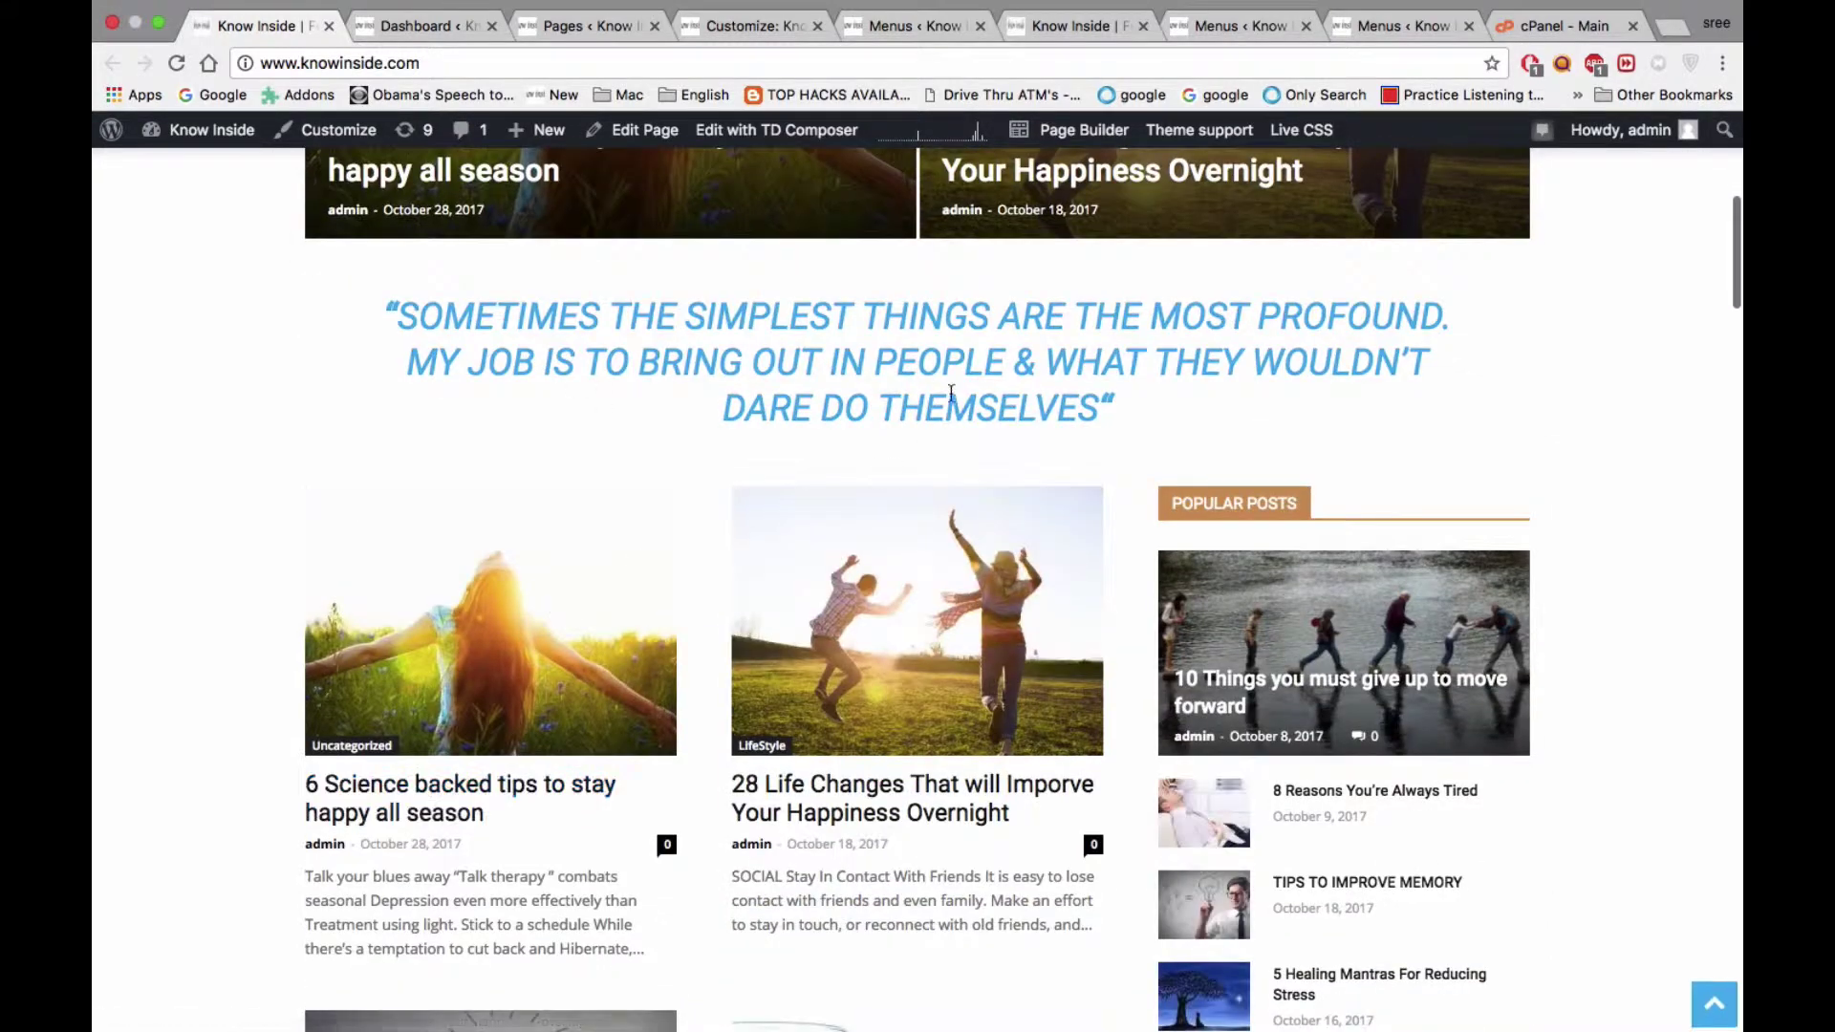
scroll(601, 475, "down", 4)
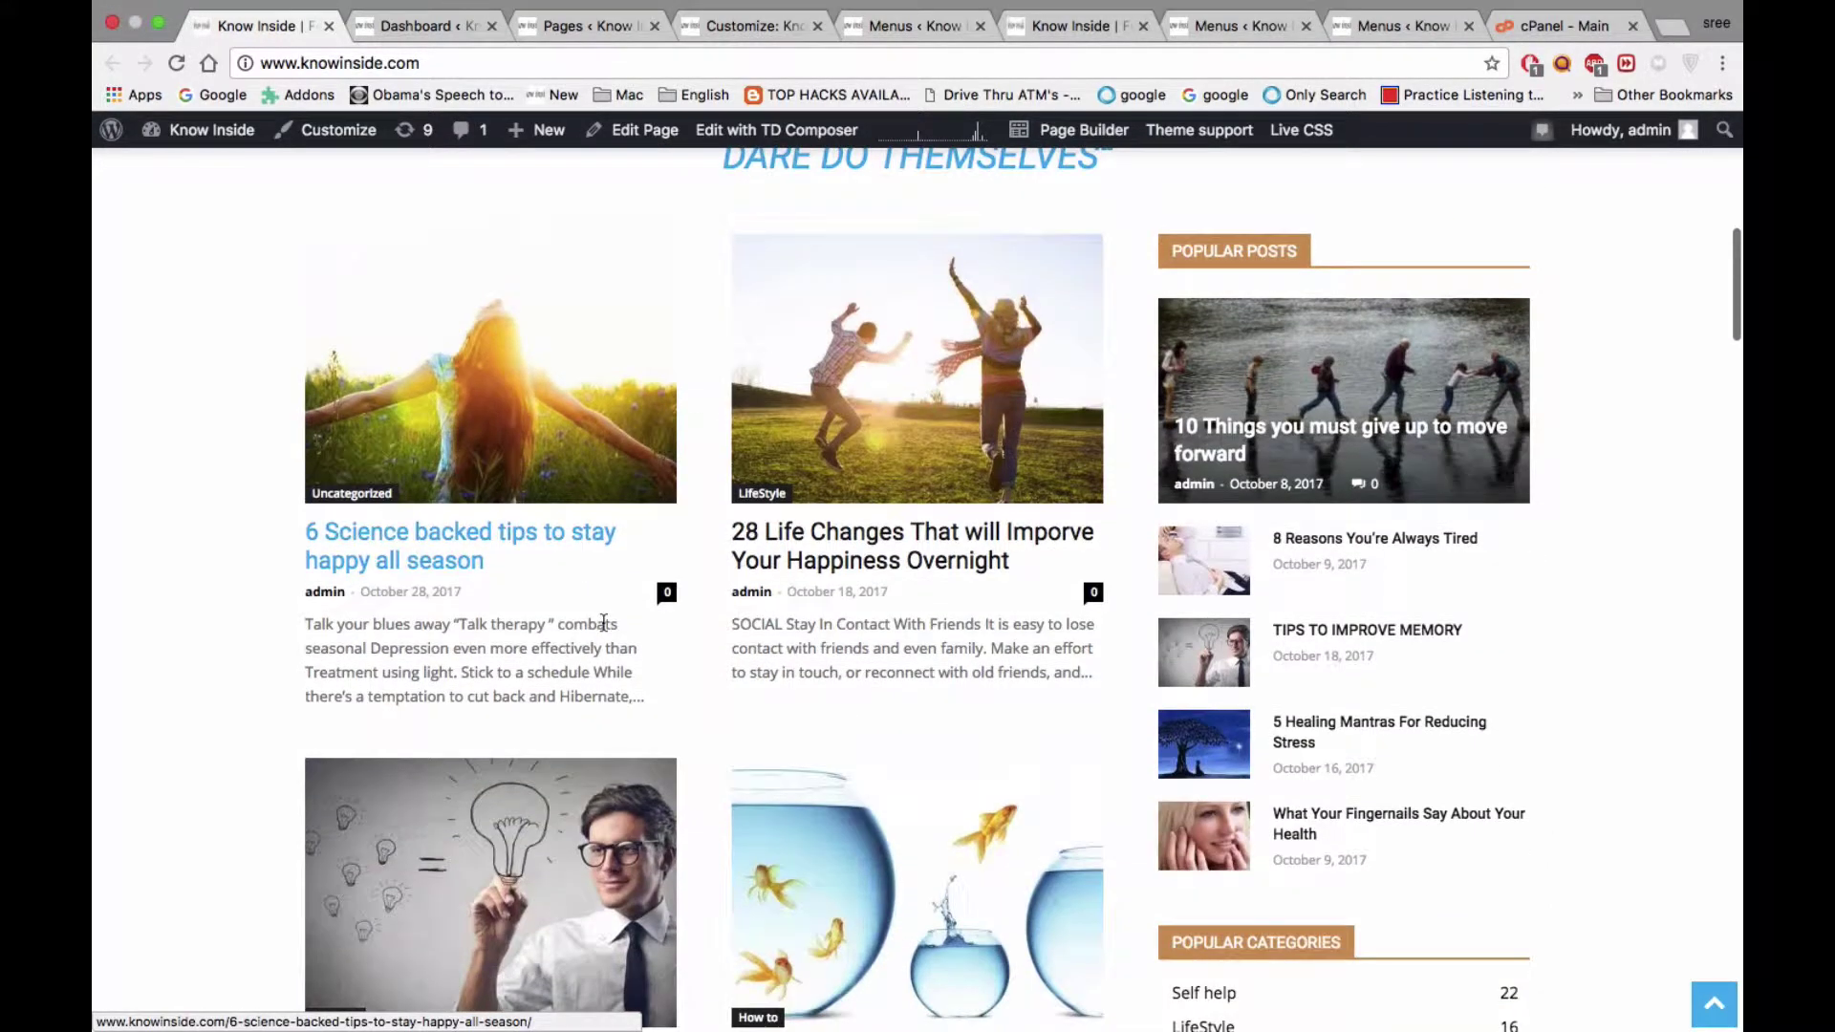
scroll(603, 622, "down", 4)
scroll(603, 627, "up", 8)
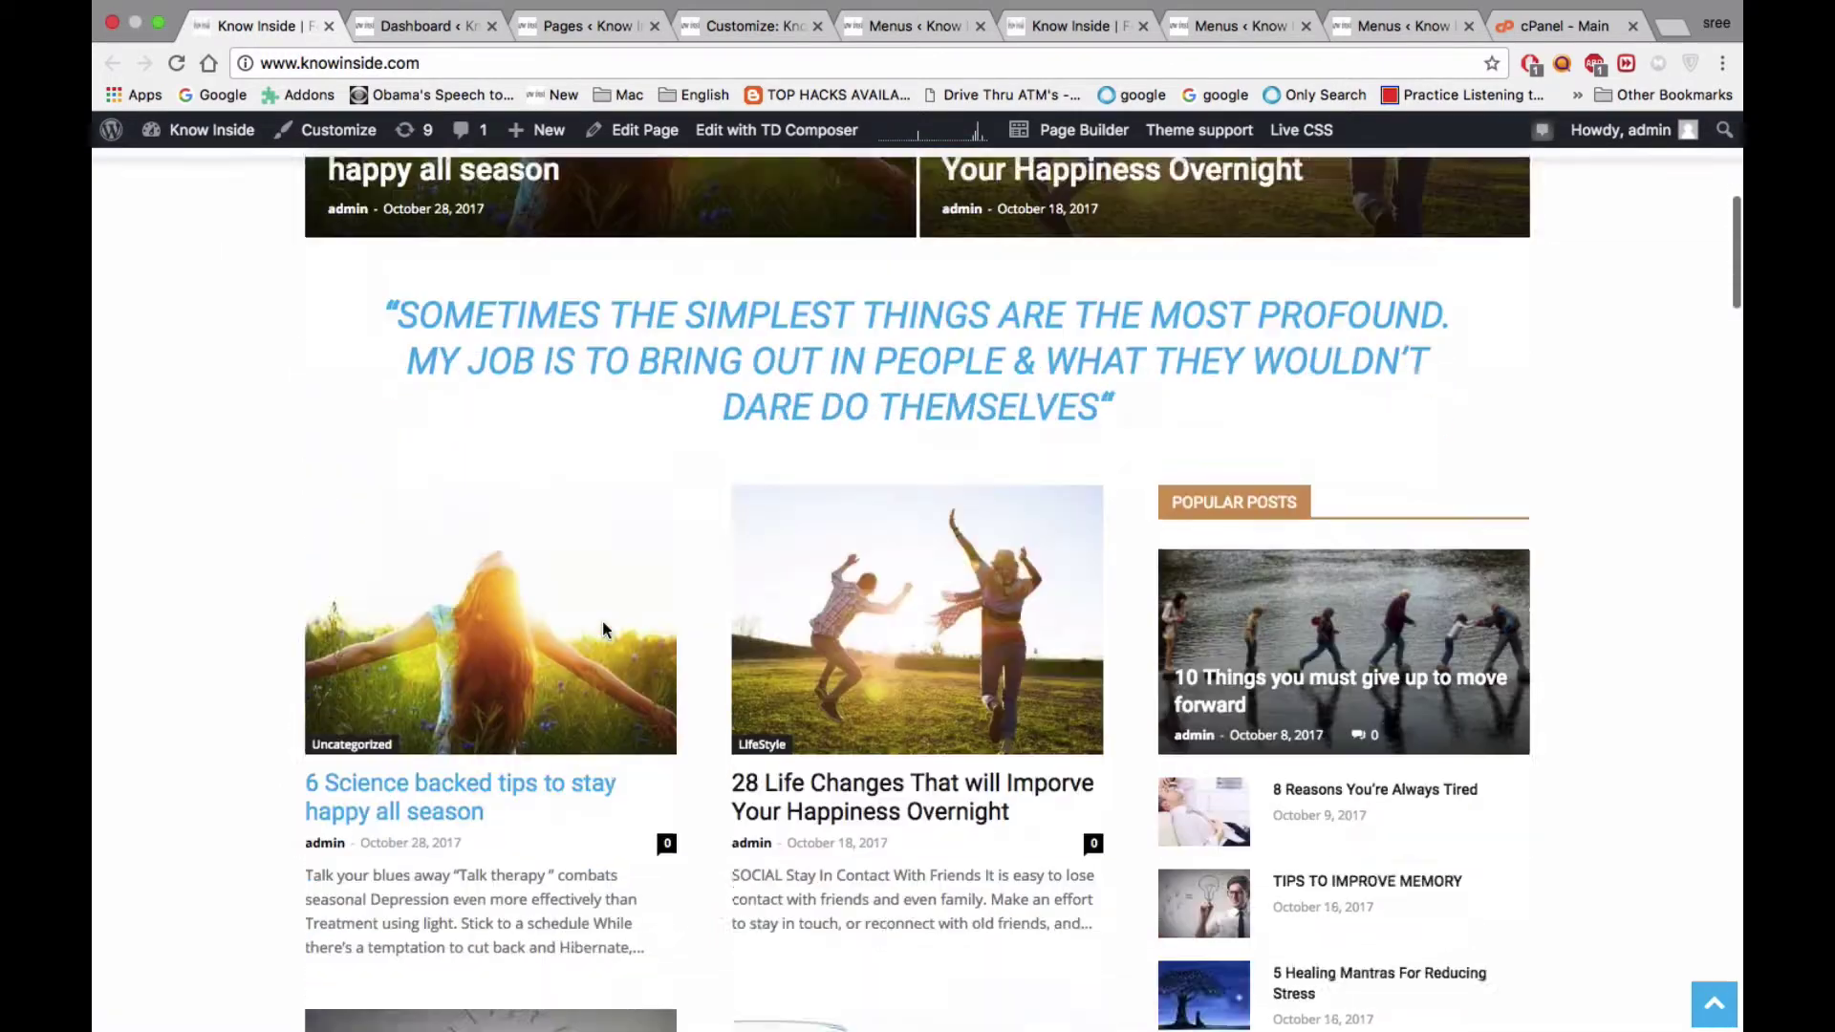
scroll(602, 629, "down", 15)
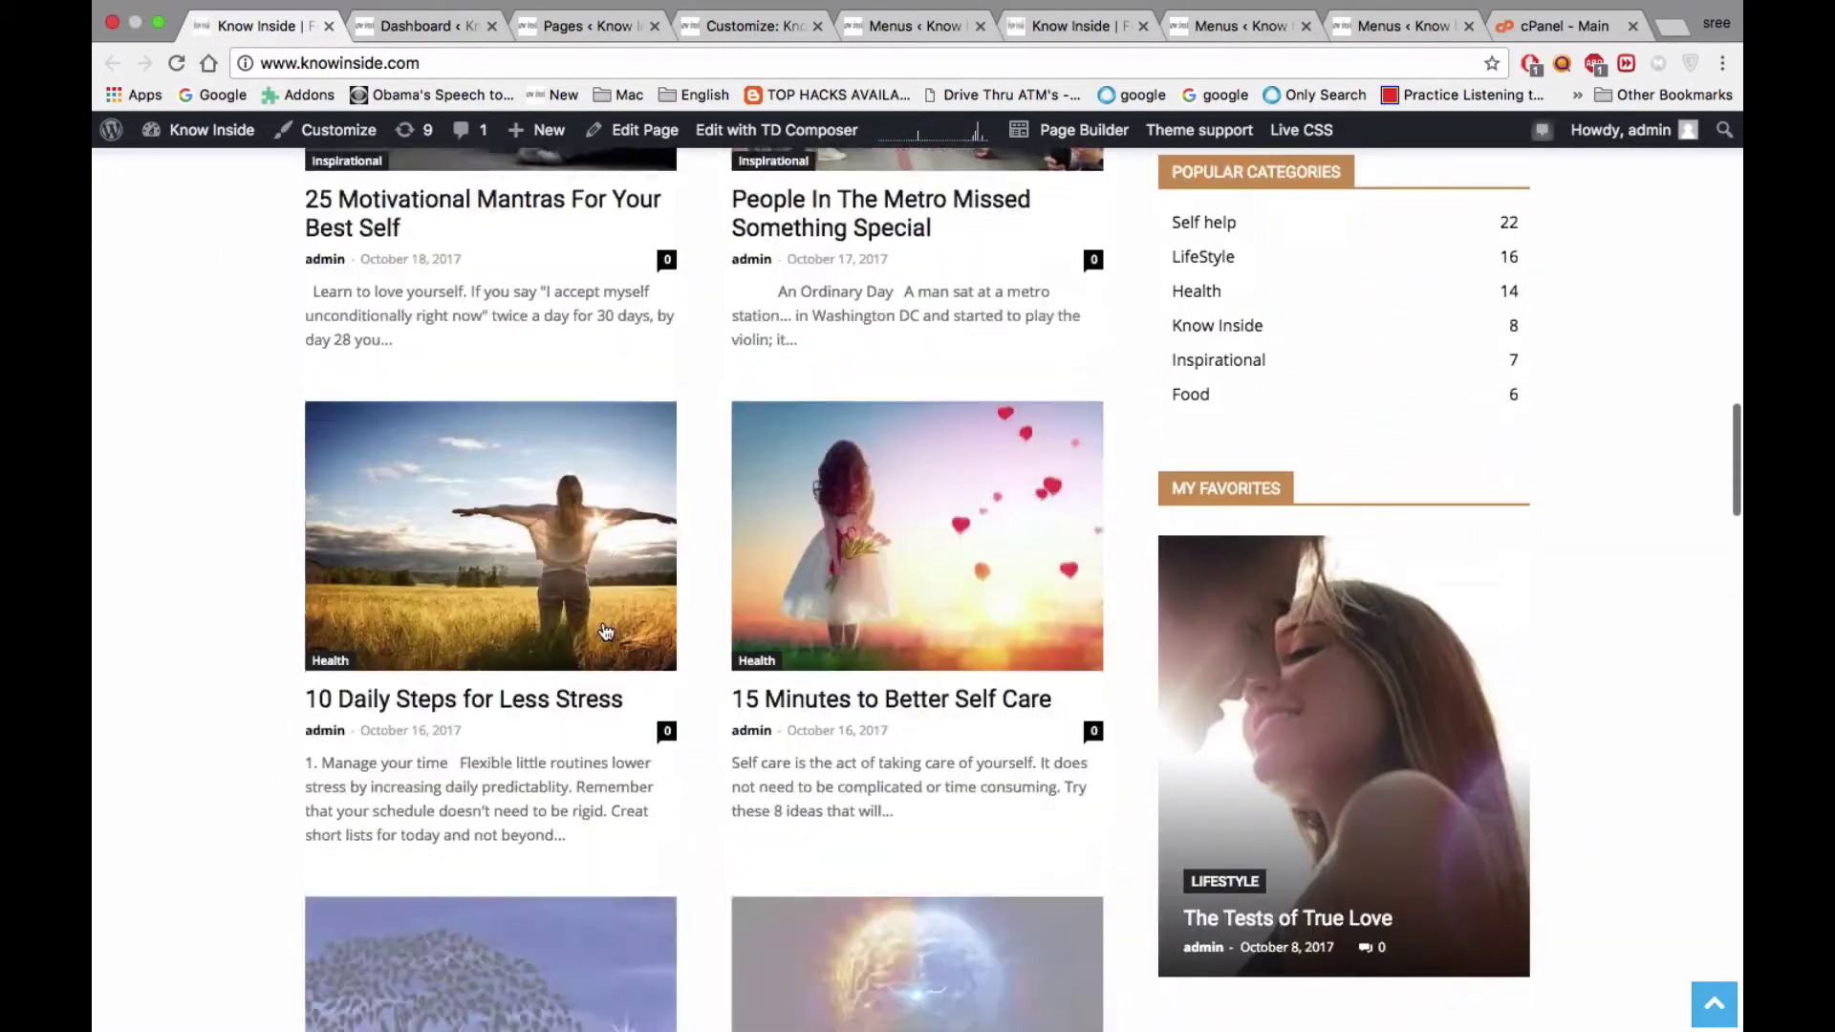
scroll(605, 631, "down", 20)
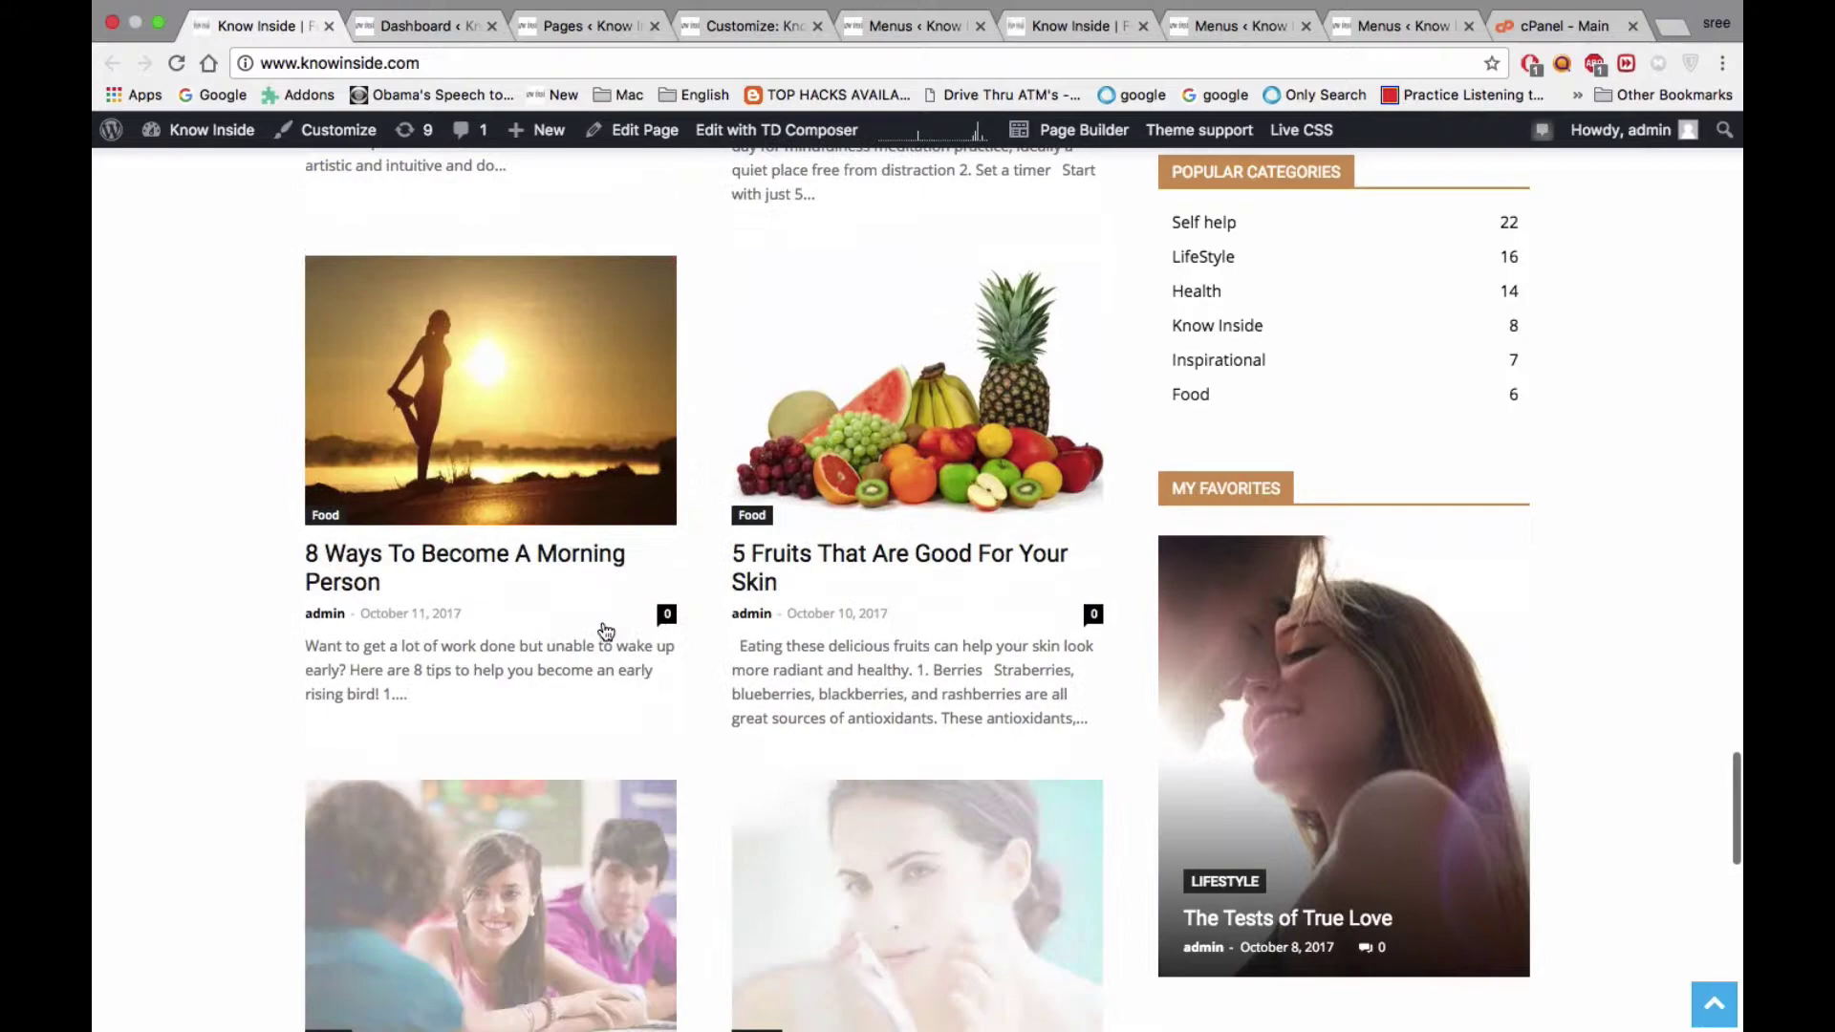
scroll(606, 631, "down", 7)
scroll(604, 628, "up", 20)
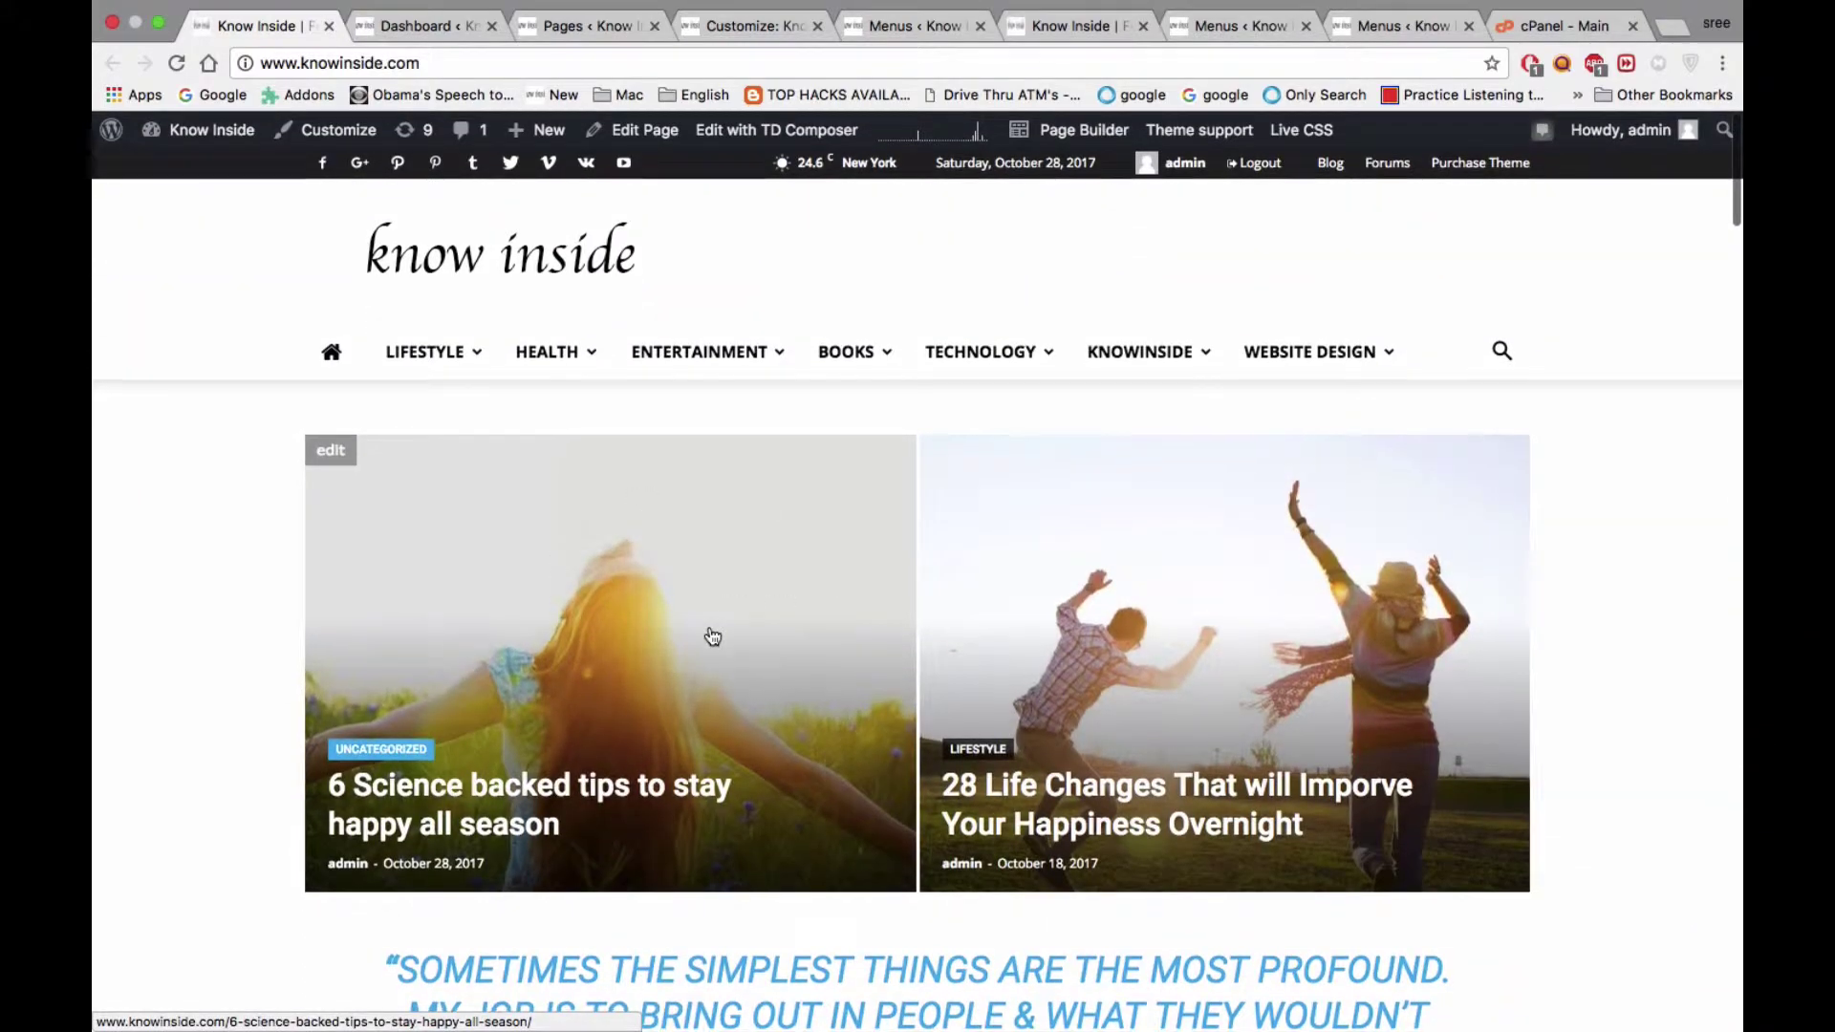
scroll(712, 636, "down", 7)
scroll(1365, 754, "down", 2)
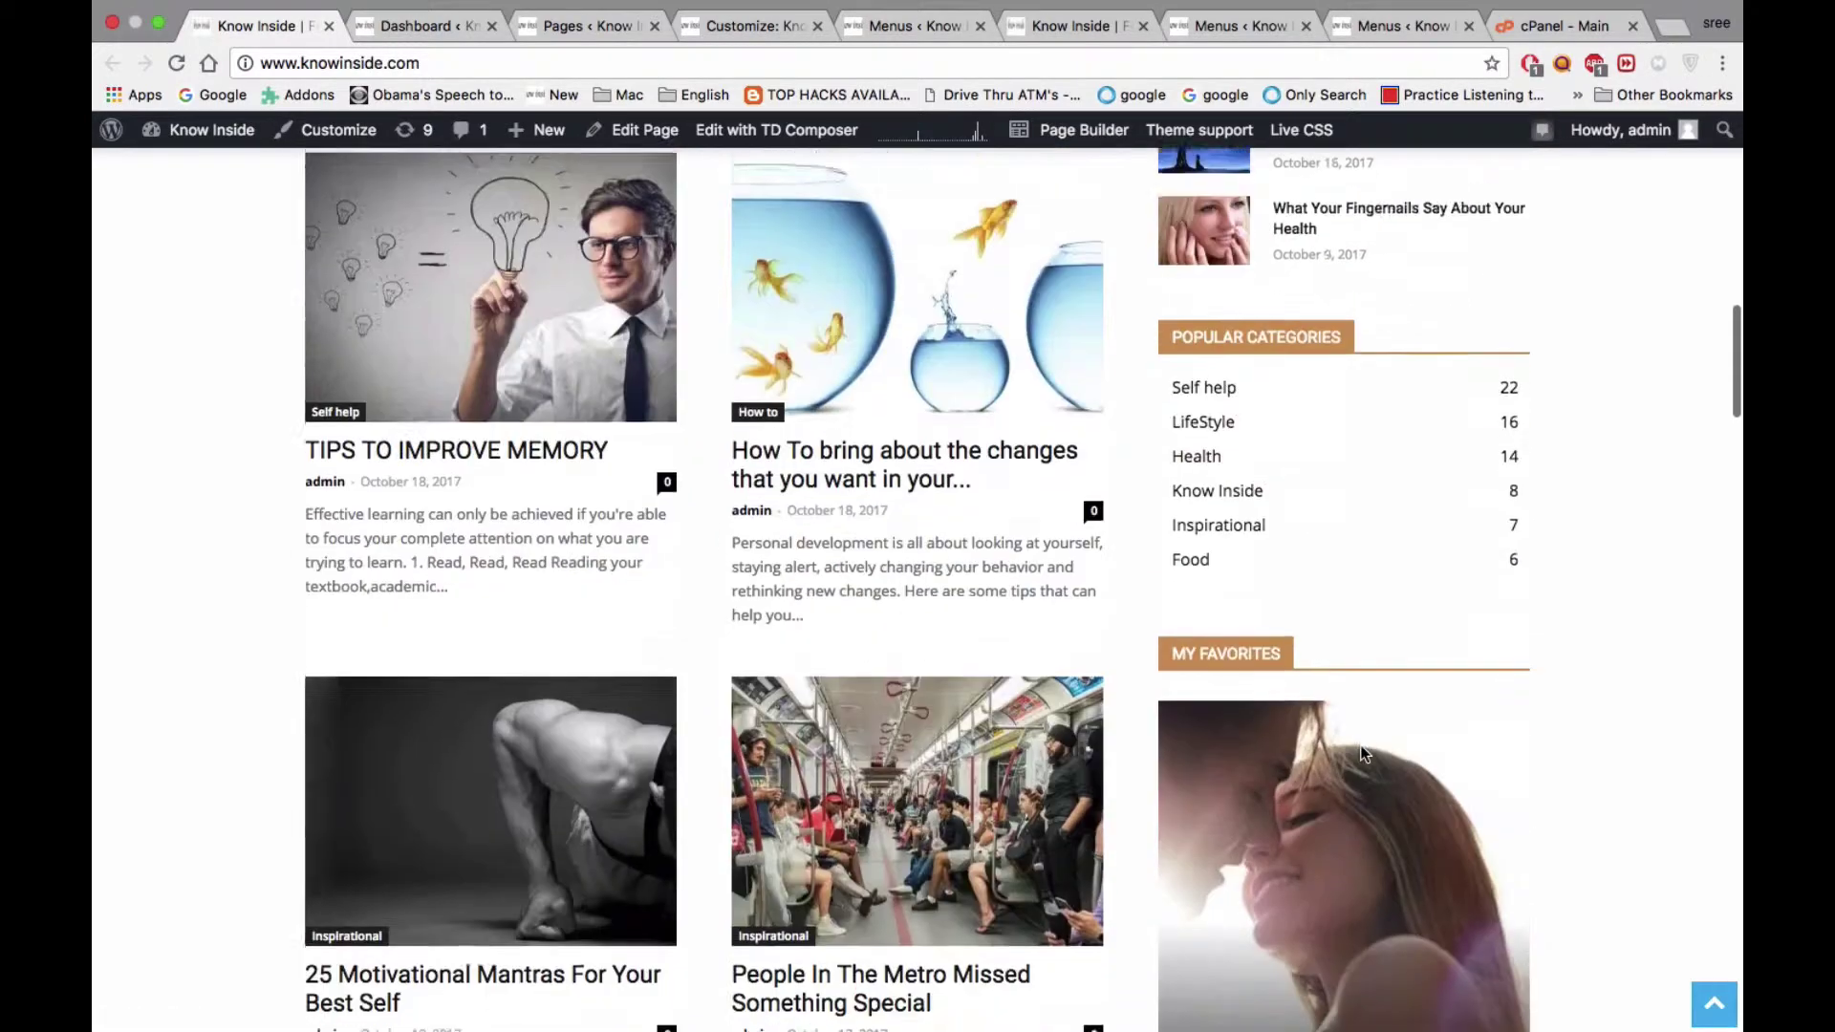
scroll(1365, 754, "down", 3)
scroll(1365, 755, "up", 15)
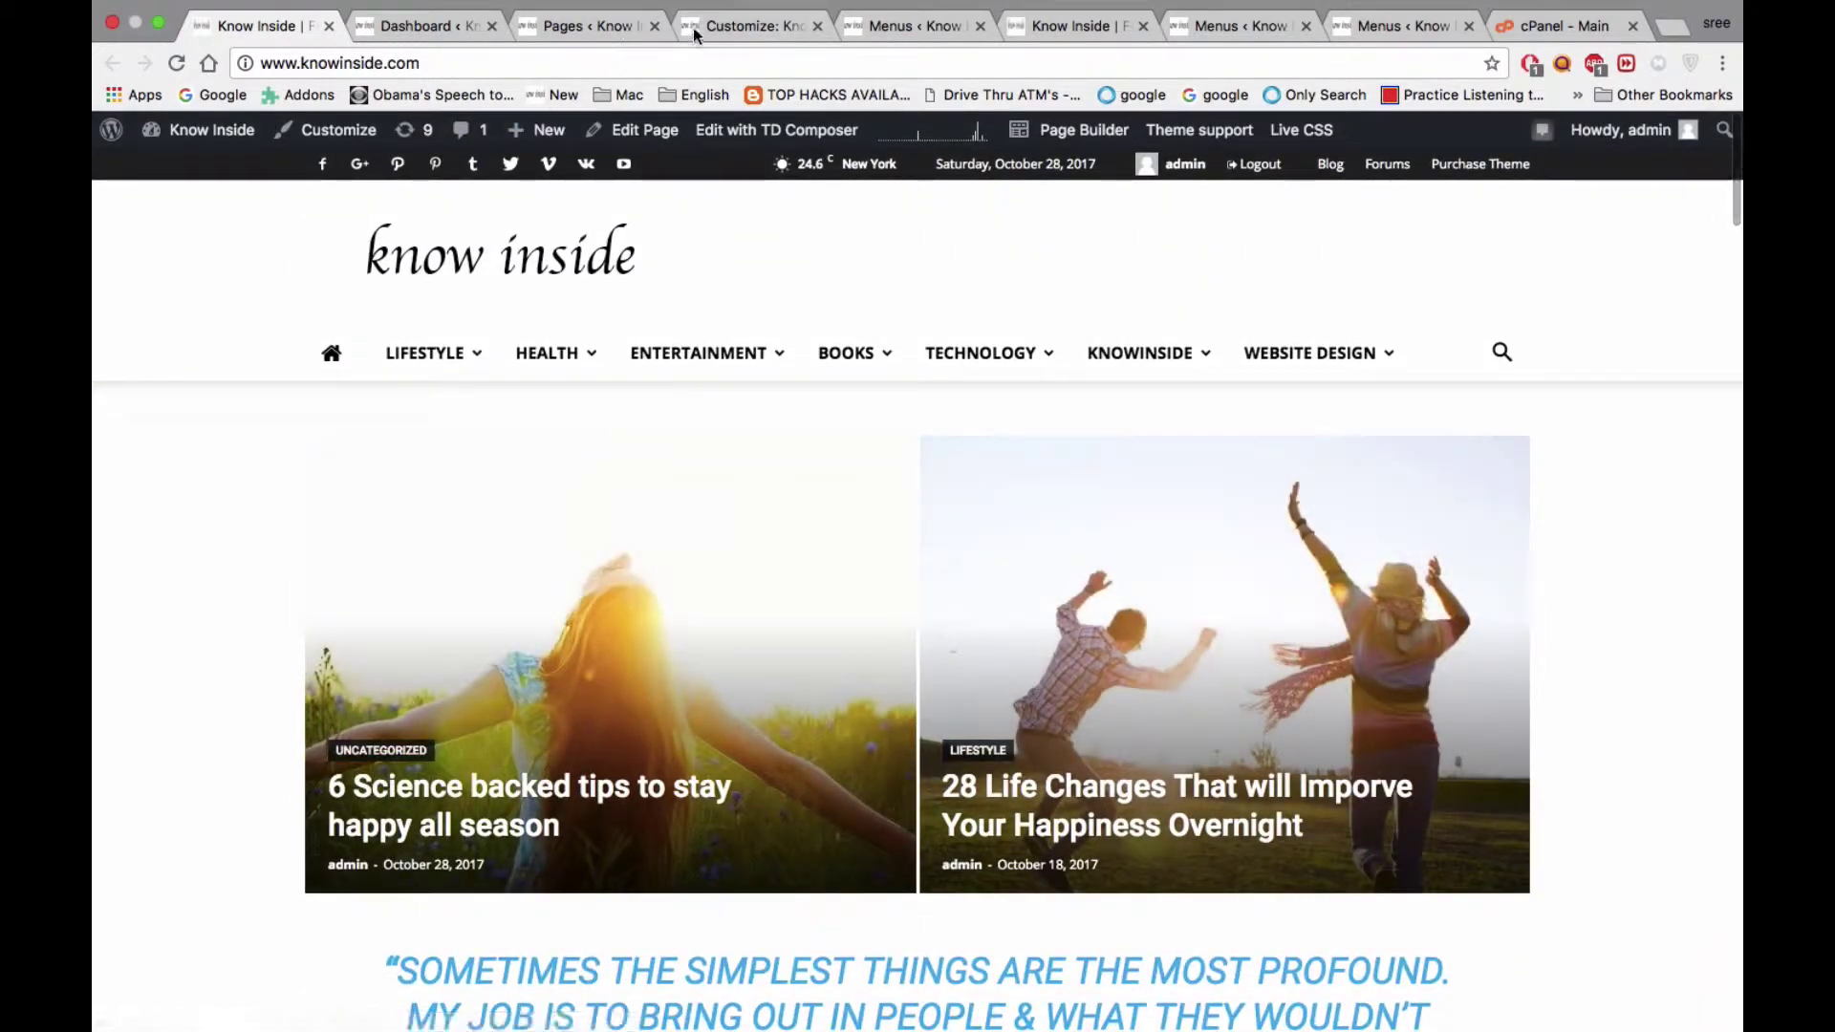
Return to the Customizer and open the Front page dropdown
left_click(760, 28)
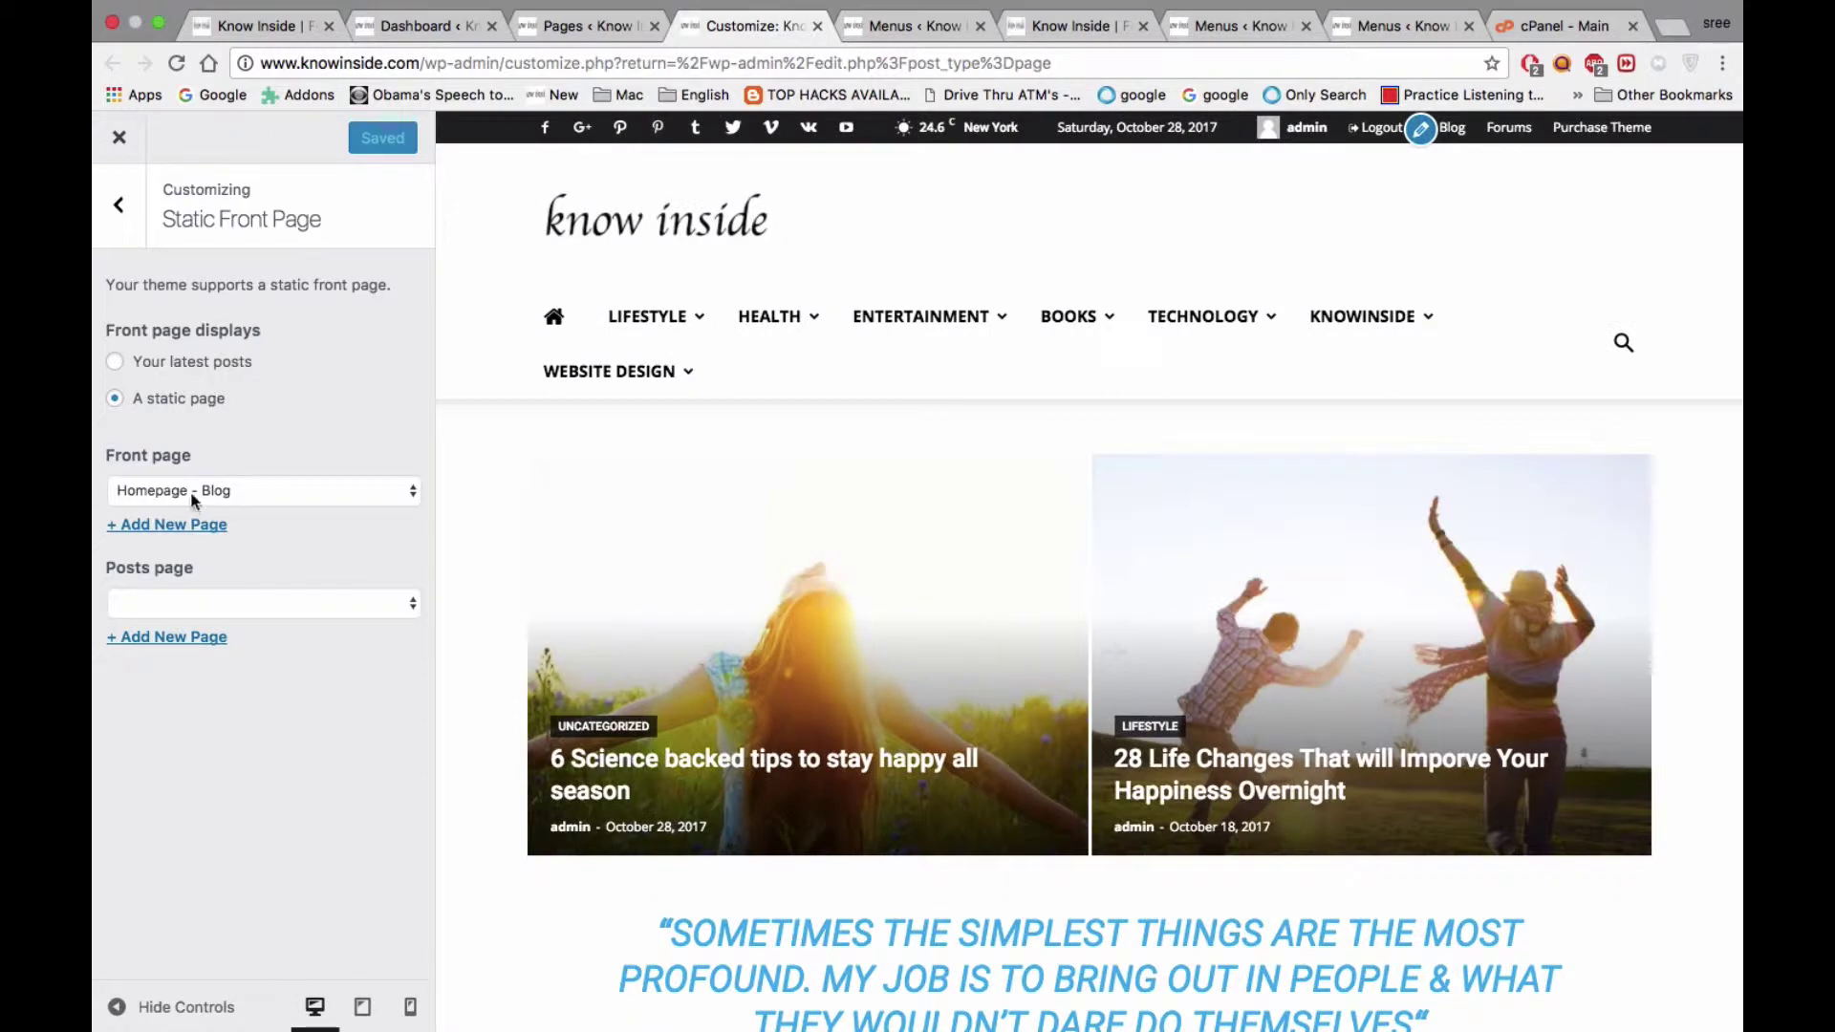
left_click(276, 491)
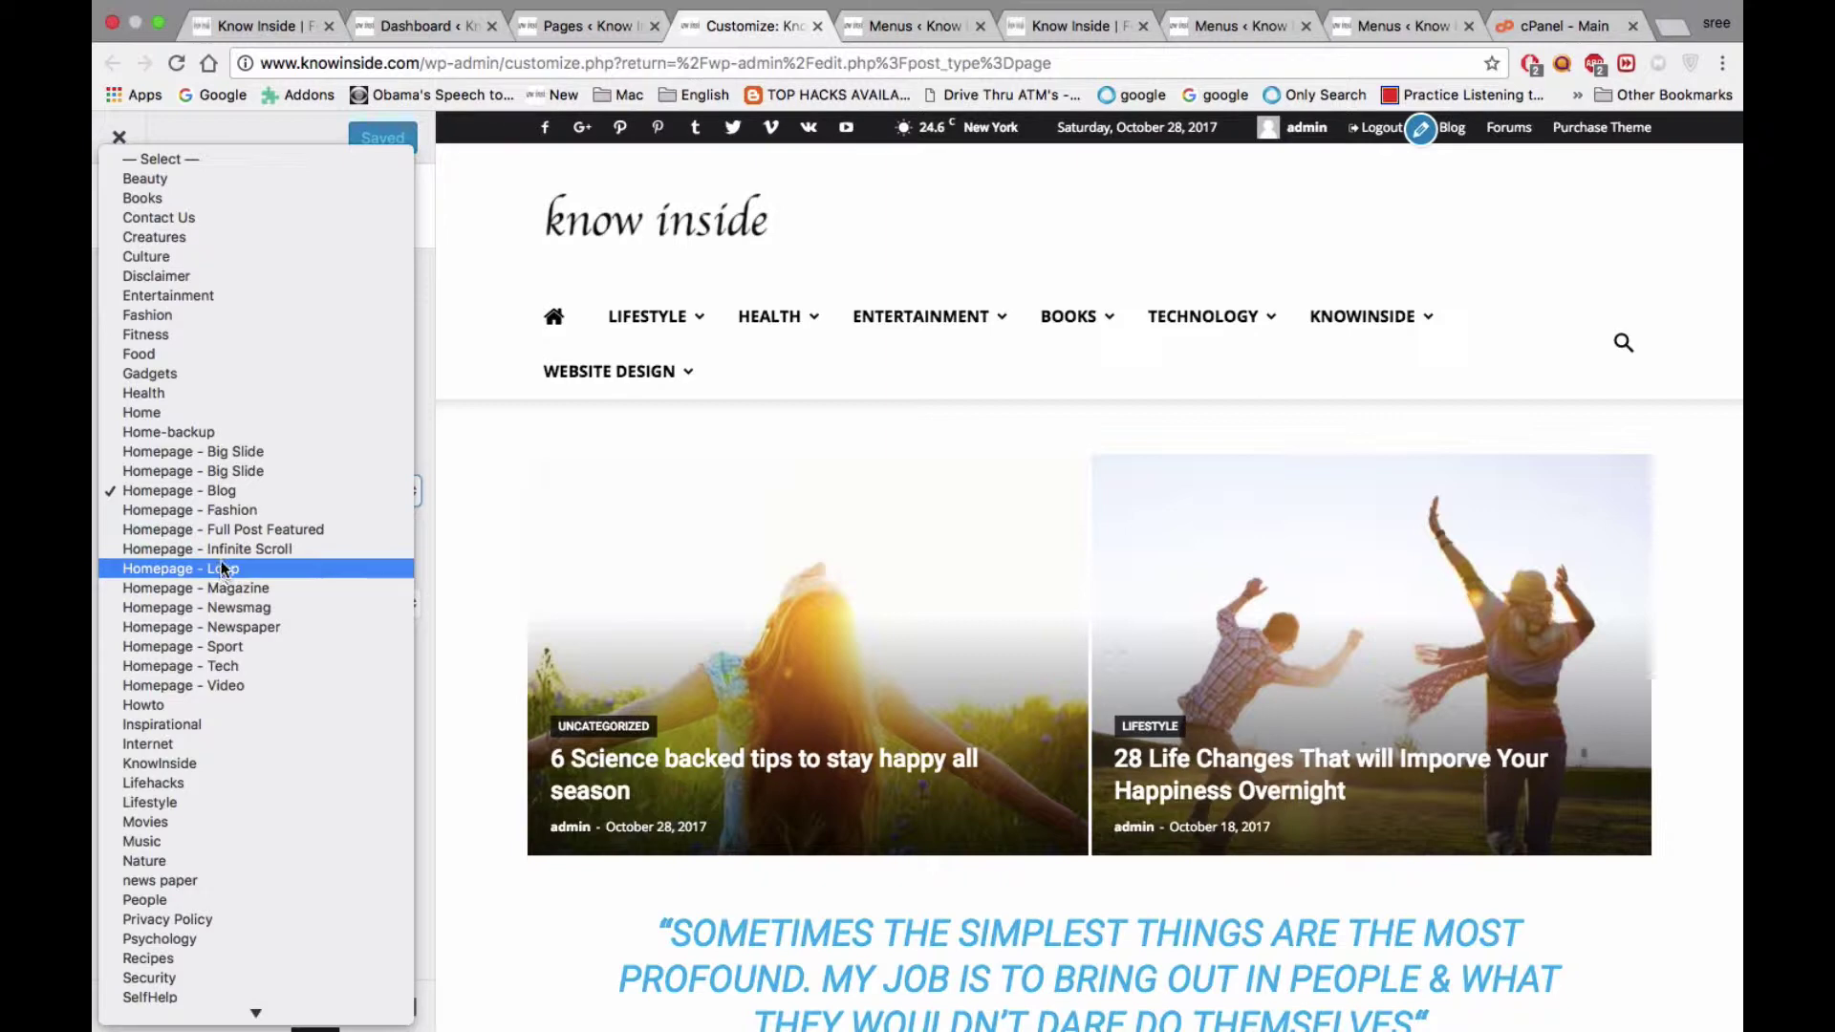
Publish Homepage - Magazine as the front page and reload the live site
left_click(236, 590)
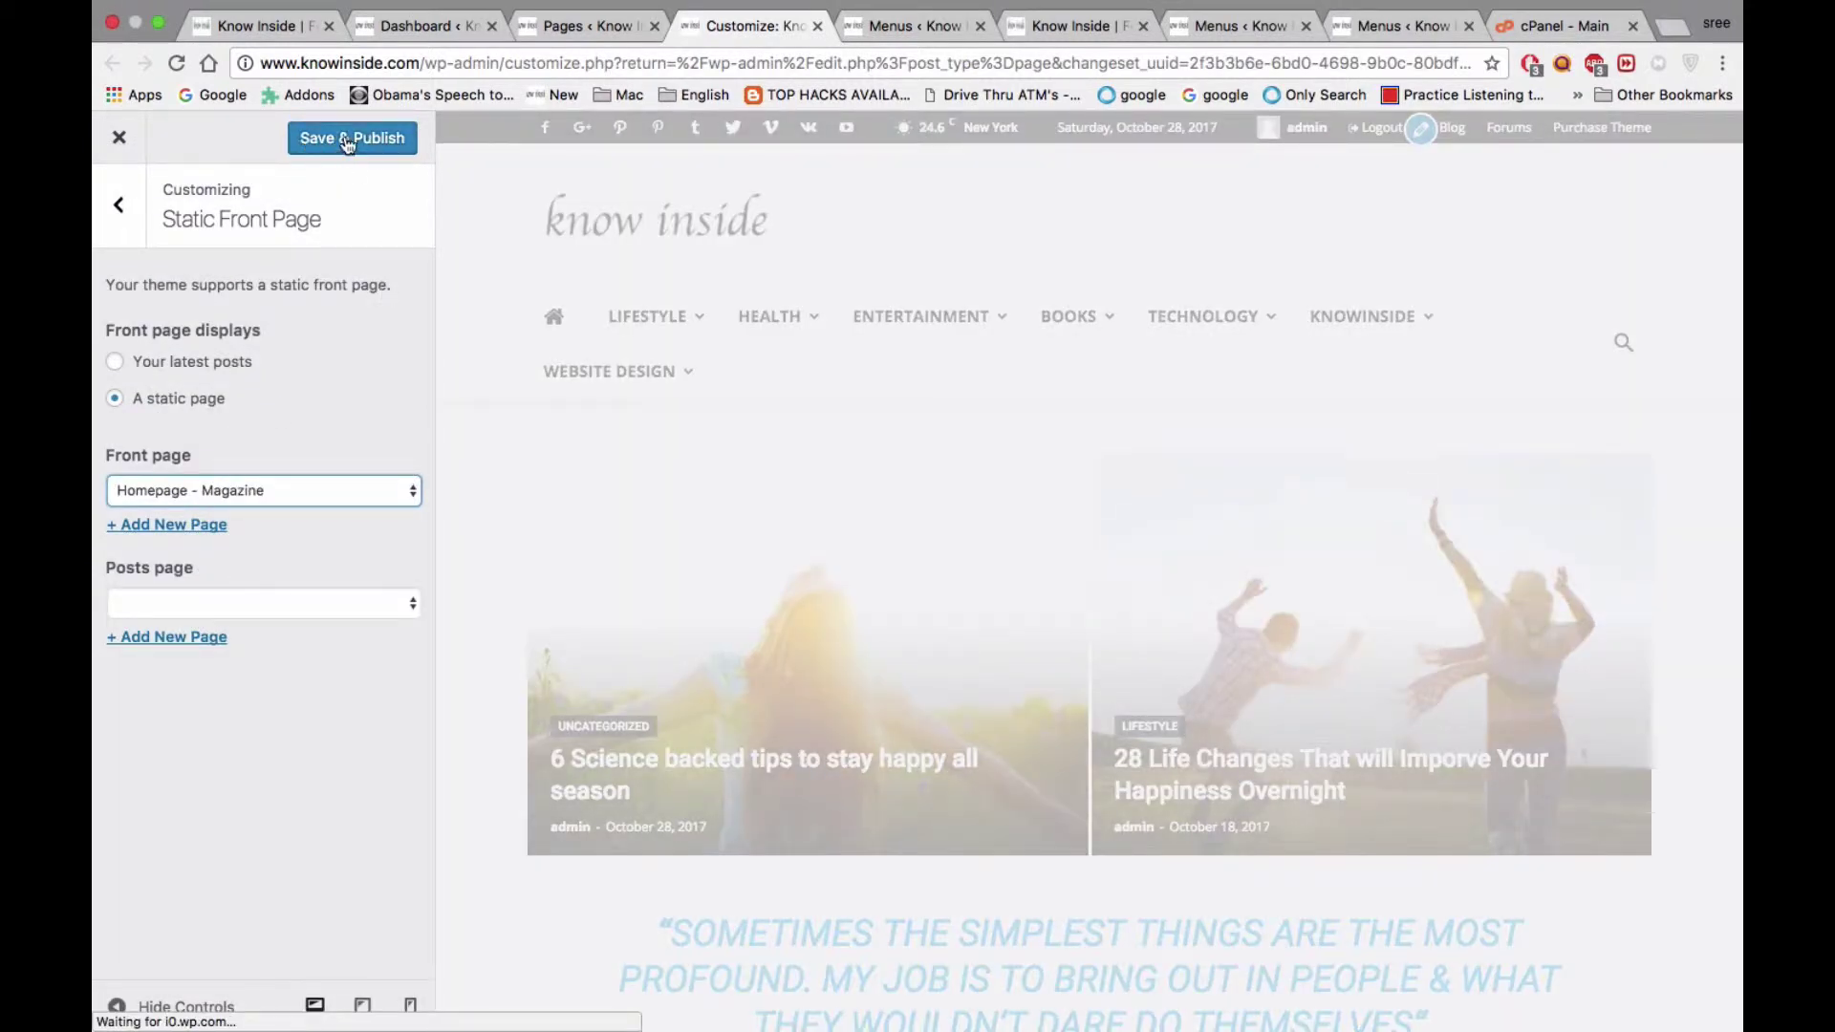
left_click(330, 140)
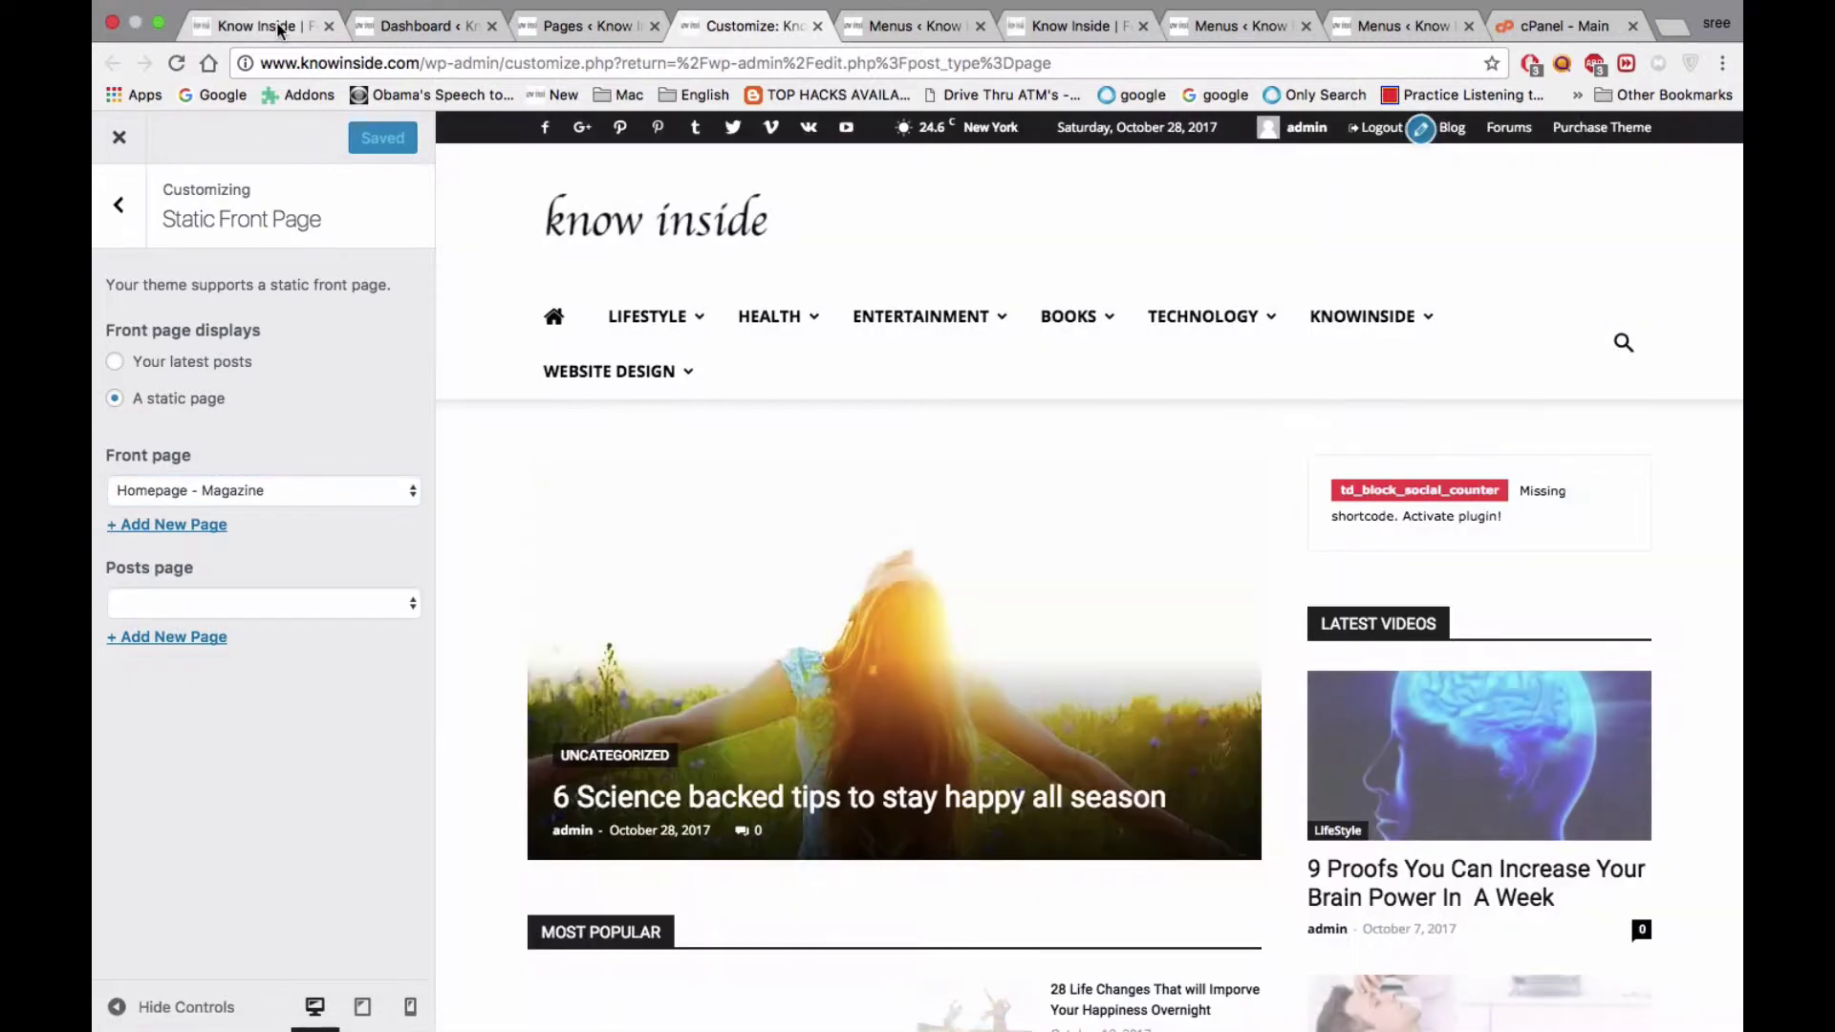
left_click(280, 28)
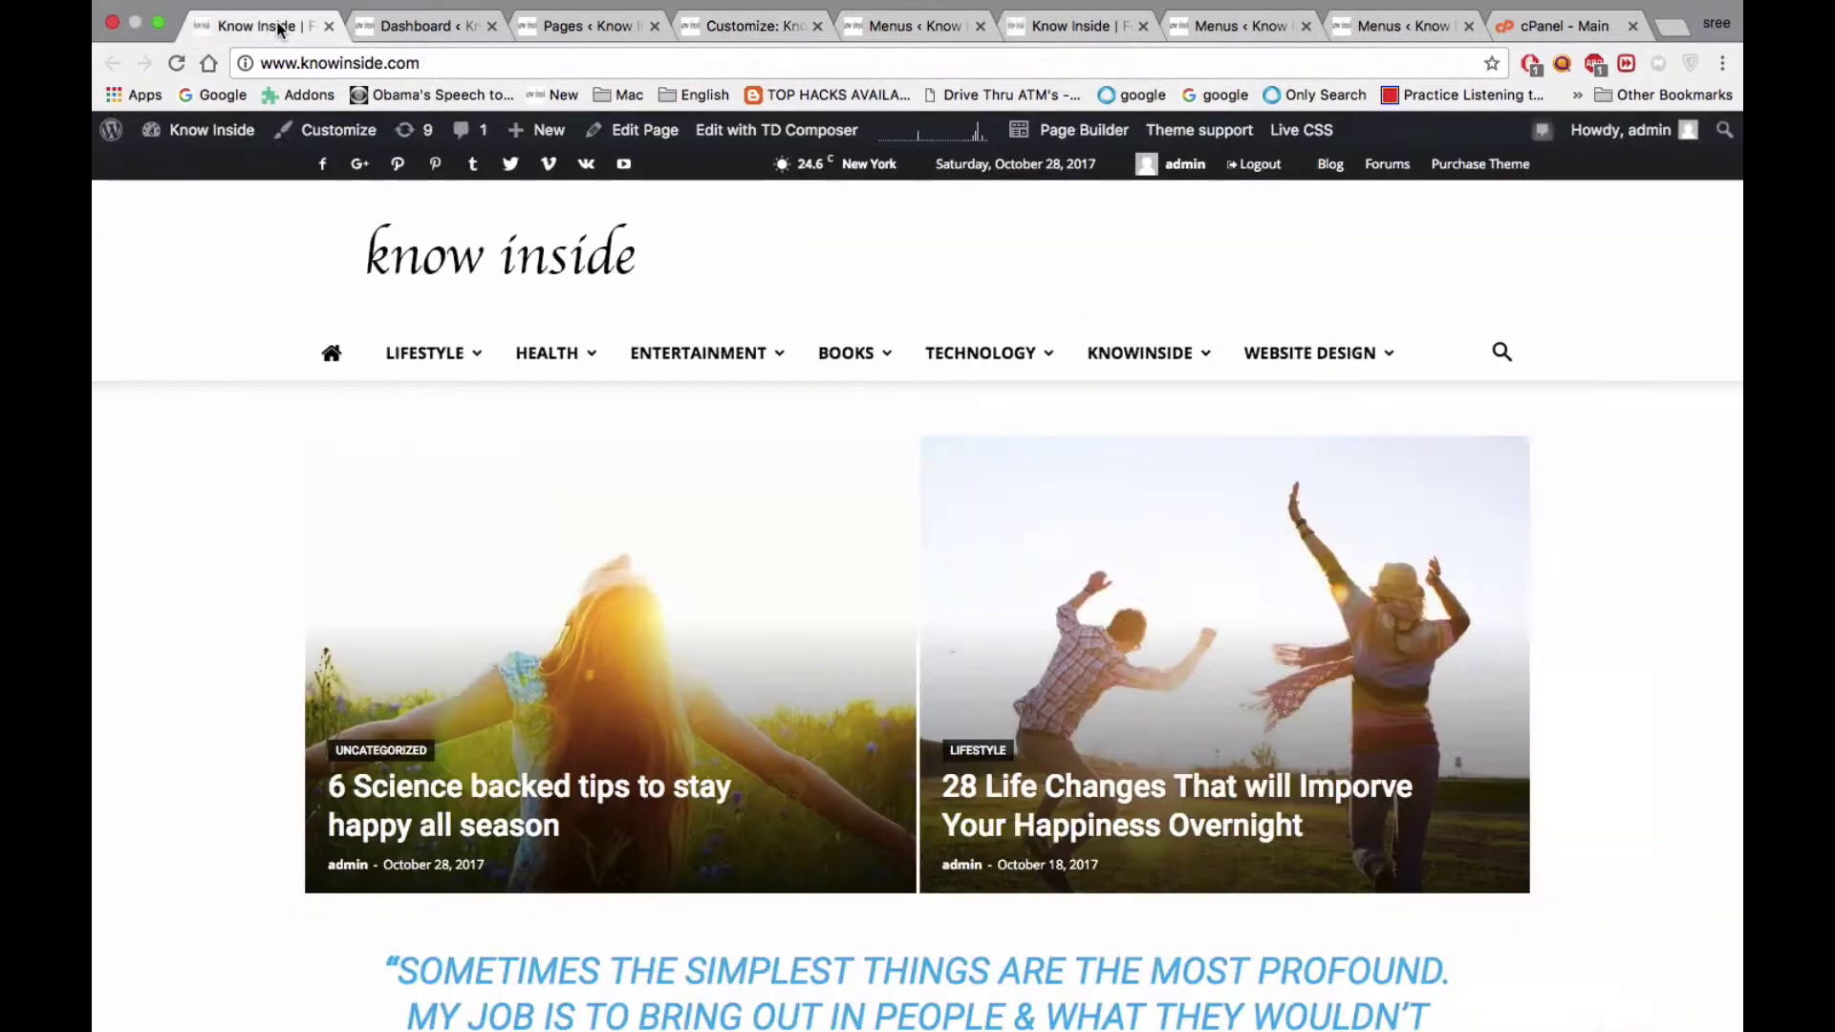
left_click(176, 65)
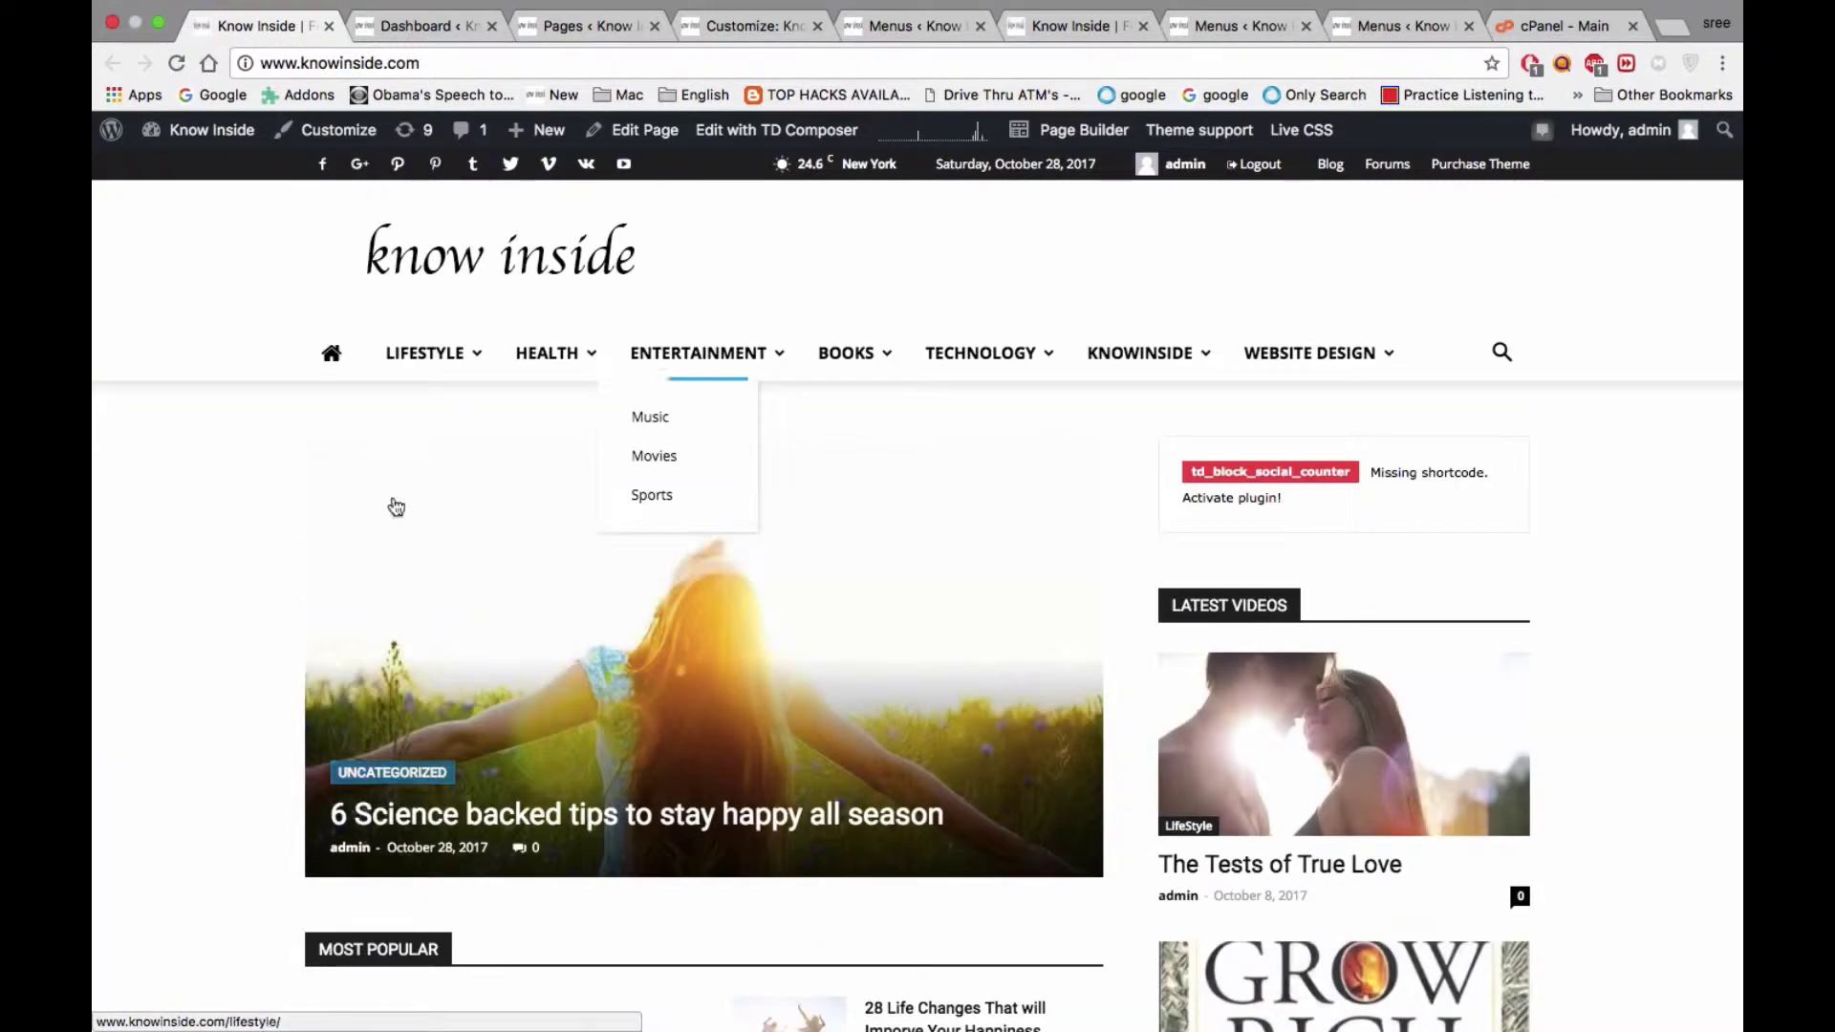
Scroll through the magazine layout's featured post, Most Popular, Tech and Design sections
scroll(869, 700, "down", 3)
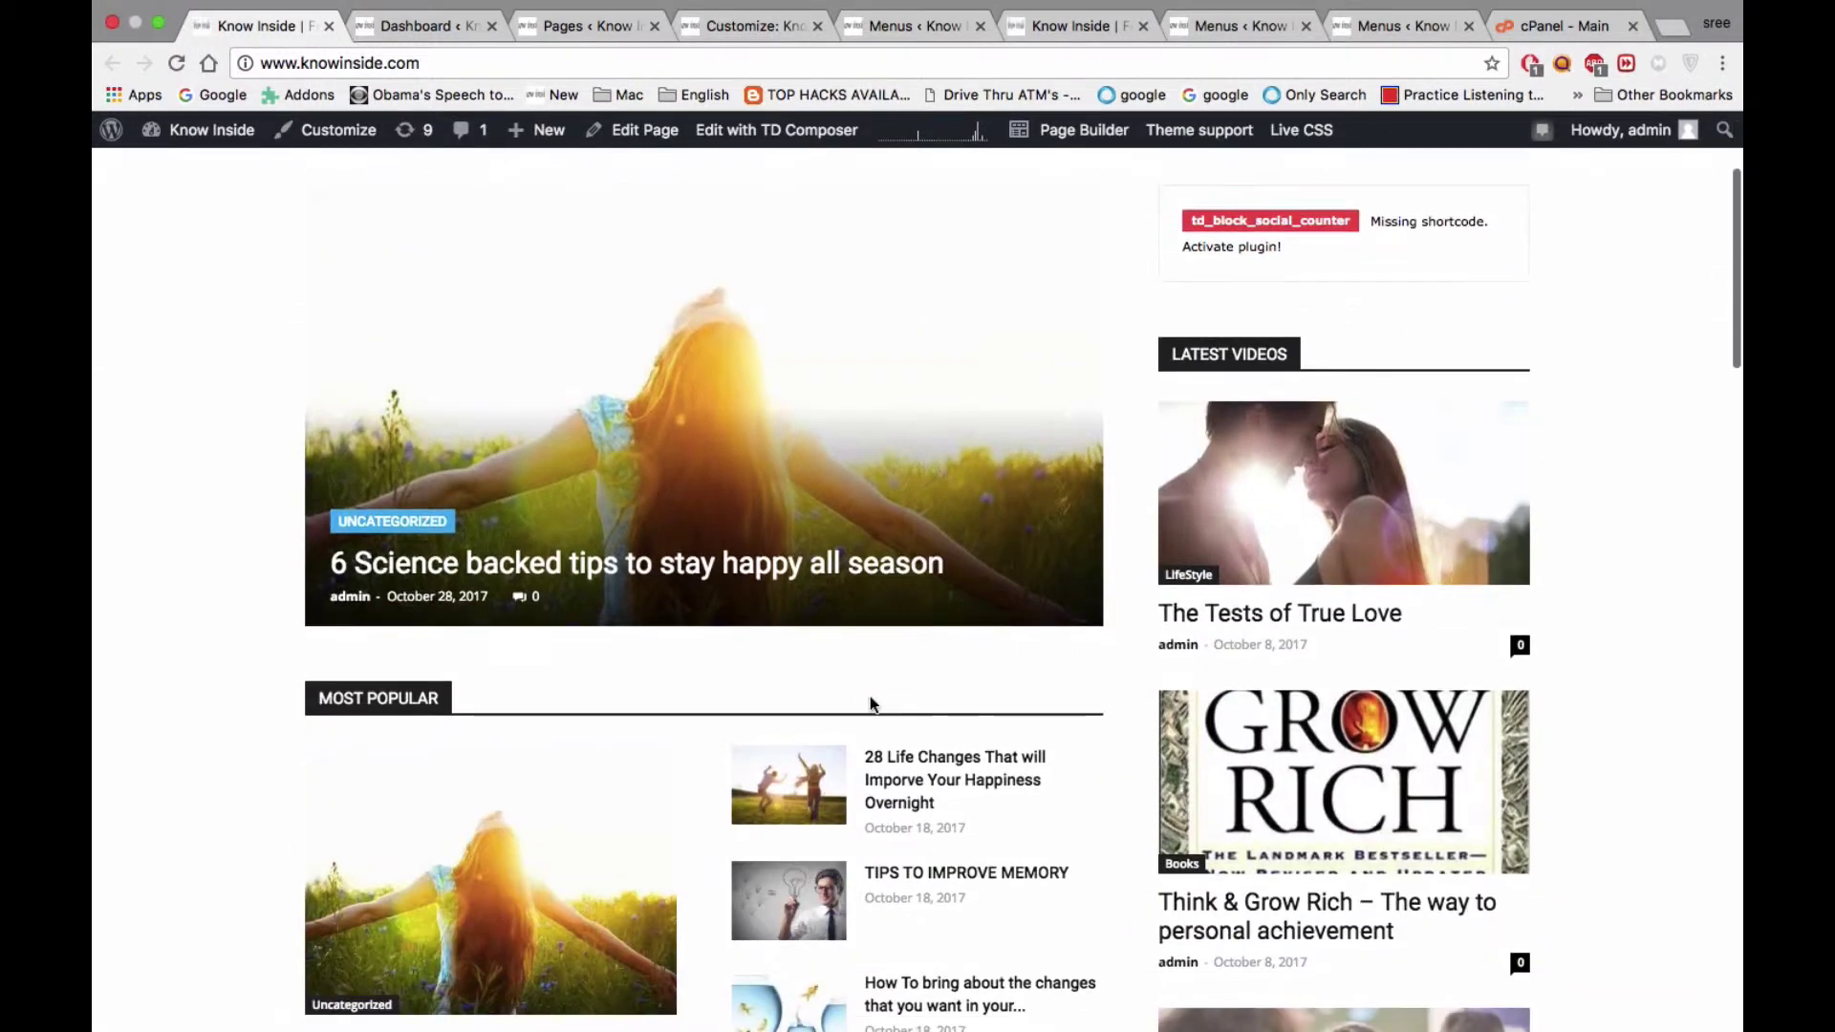
scroll(1396, 777, "down", 3)
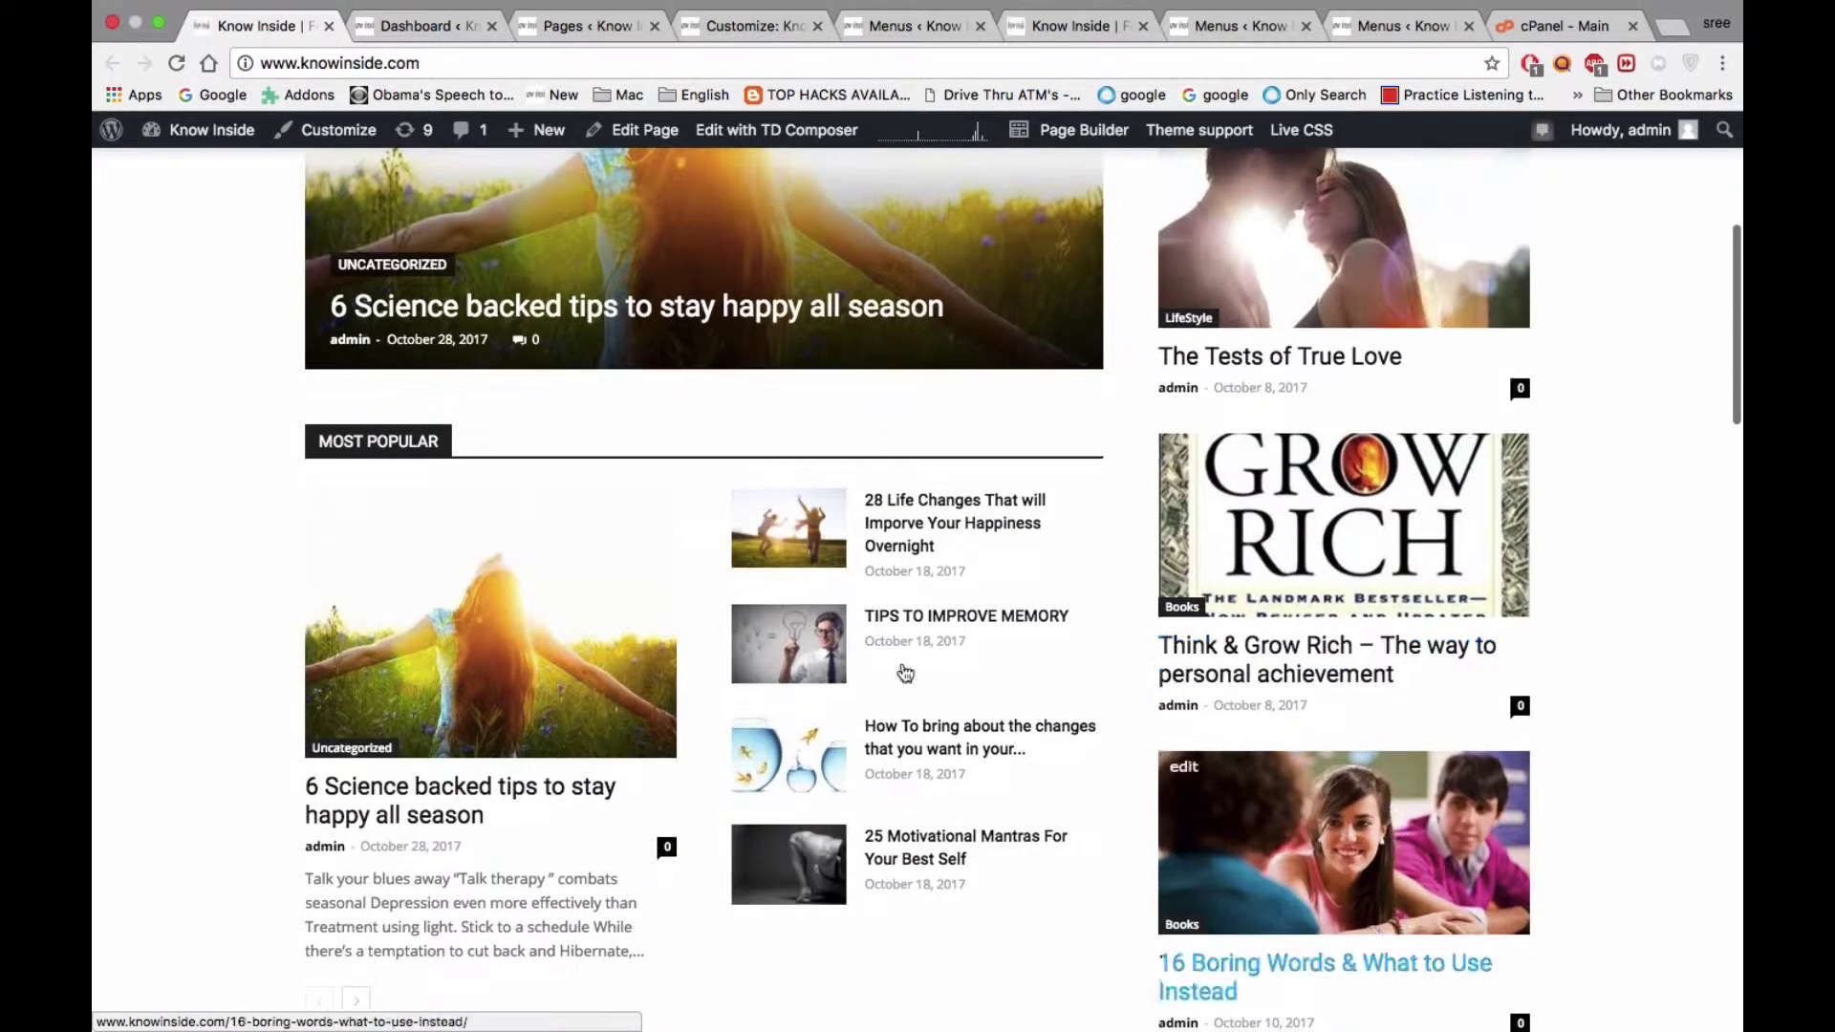
scroll(569, 622, "down", 3)
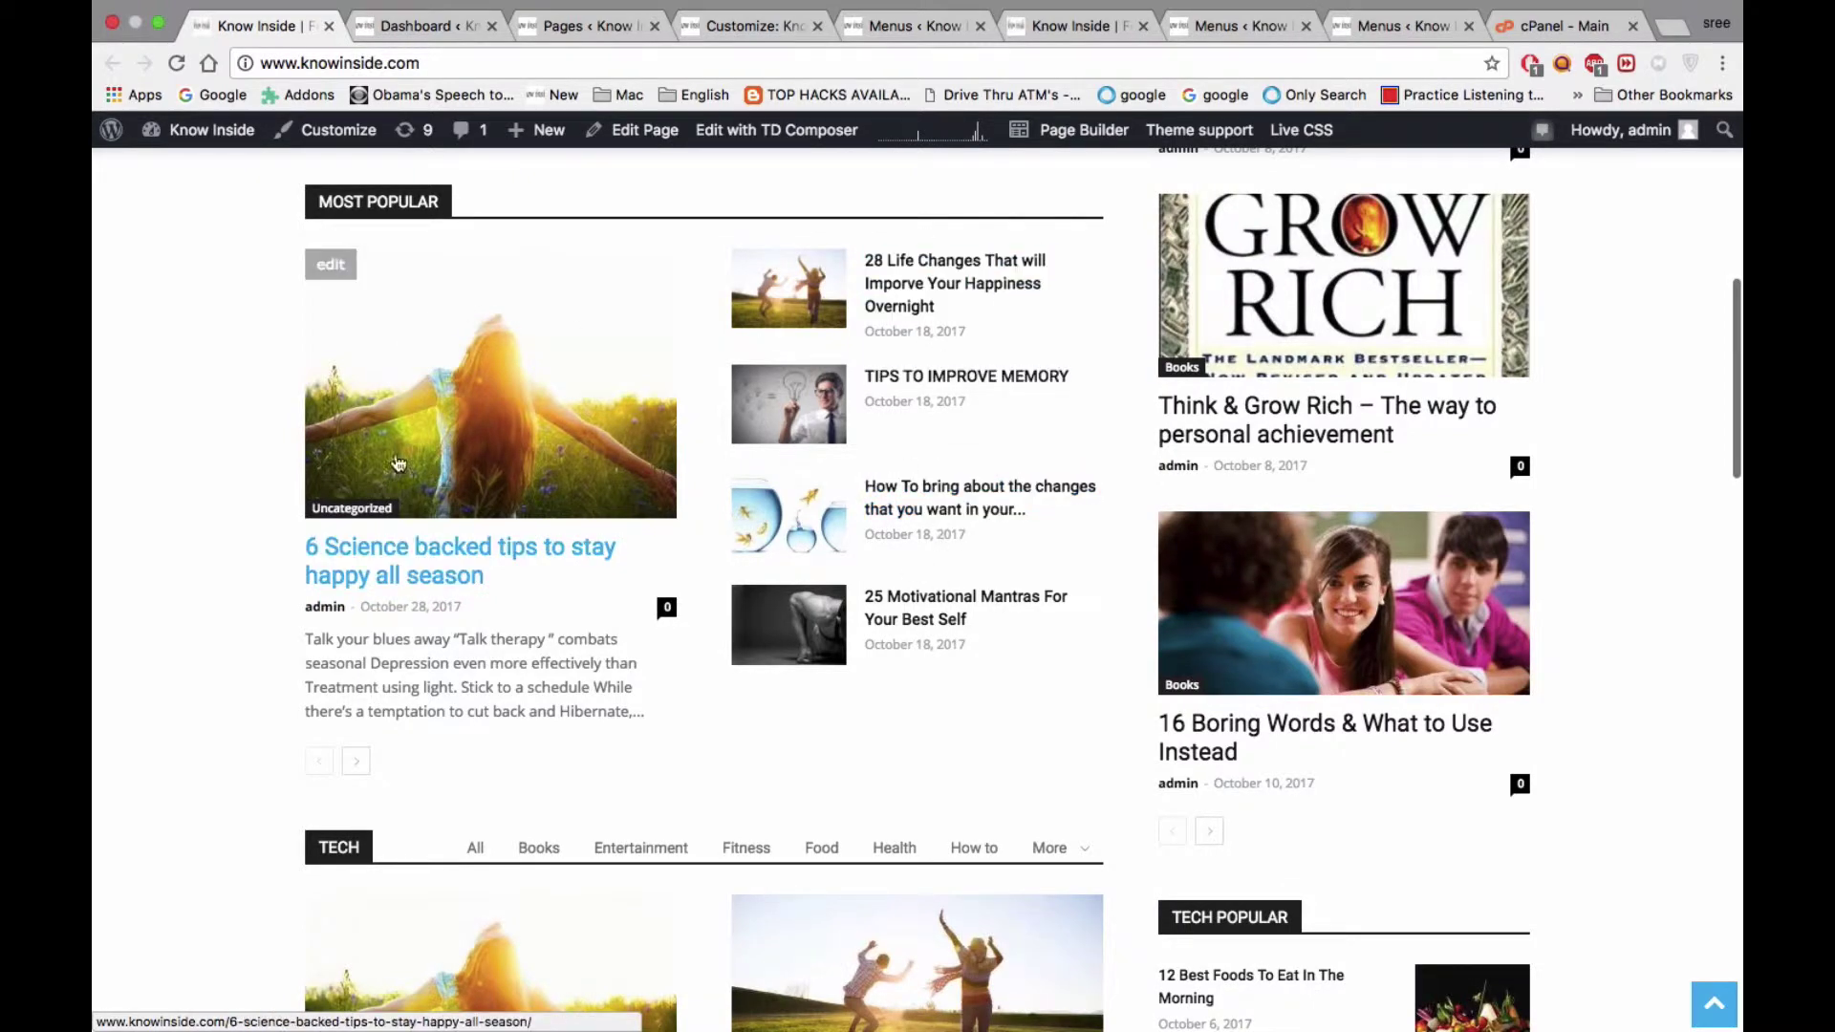
scroll(936, 573, "down", 6)
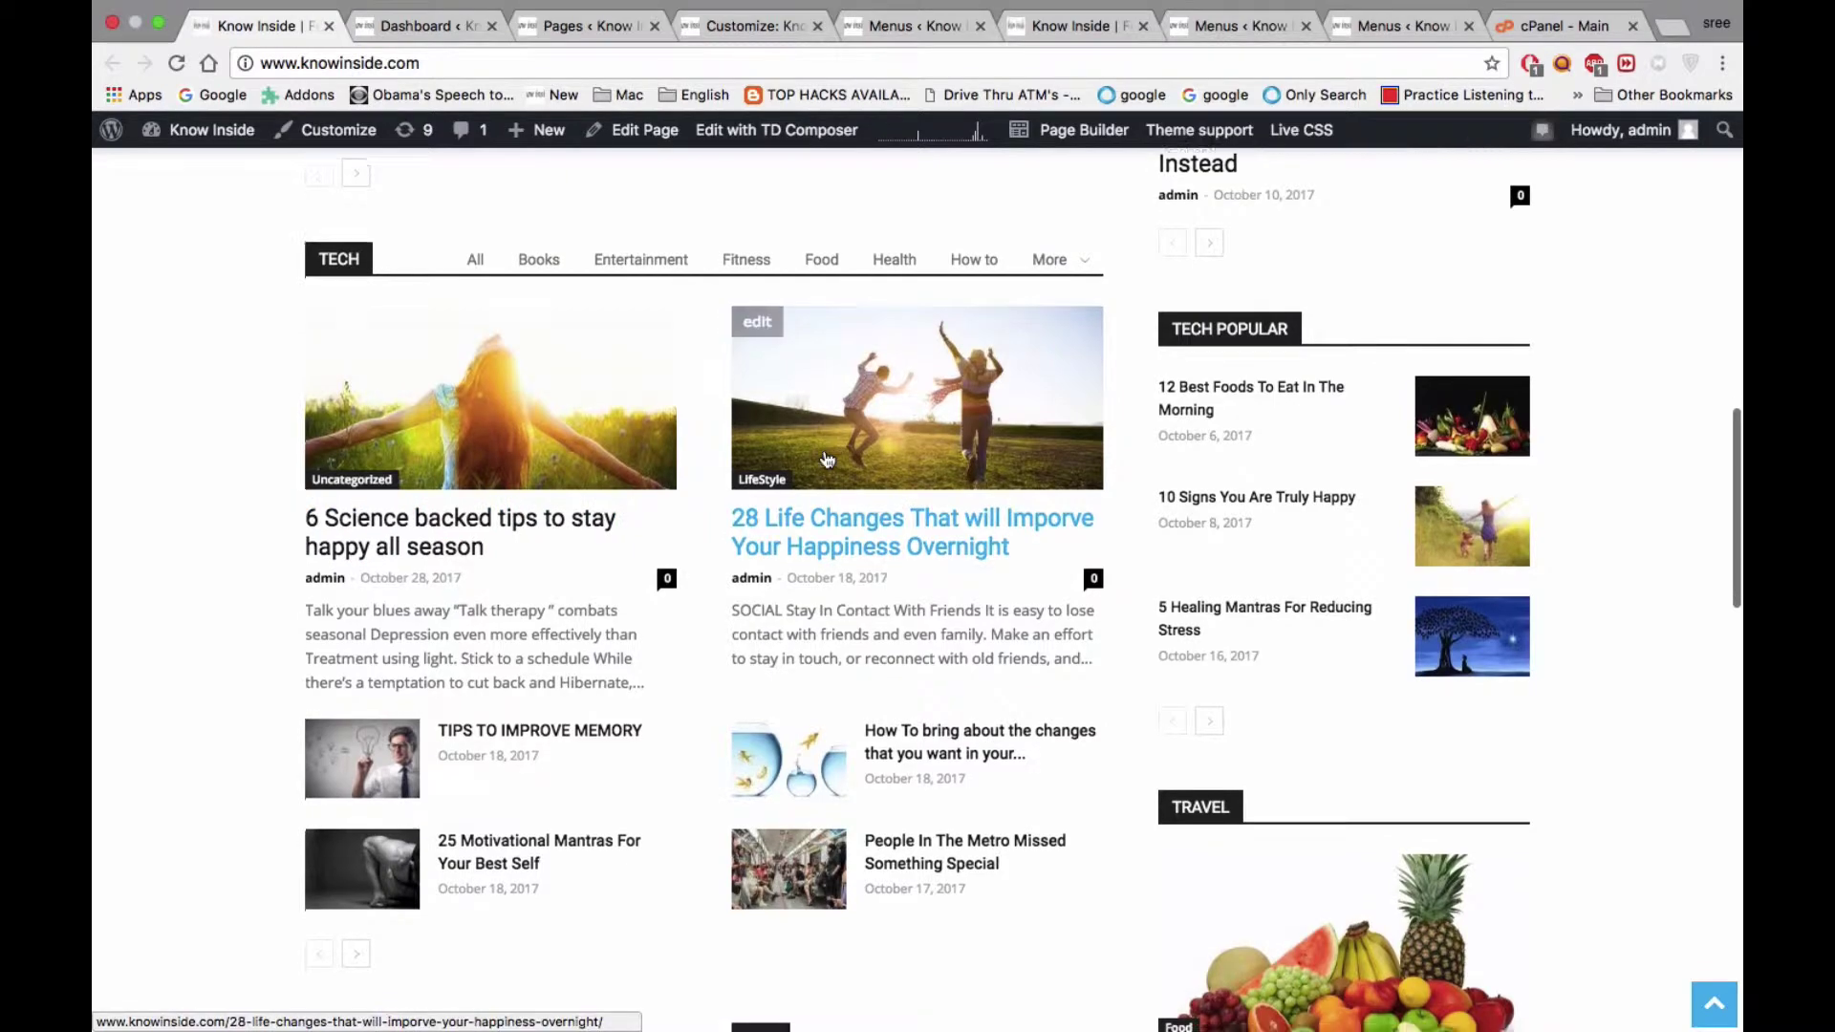
scroll(749, 325, "down", 8)
scroll(761, 426, "down", 7)
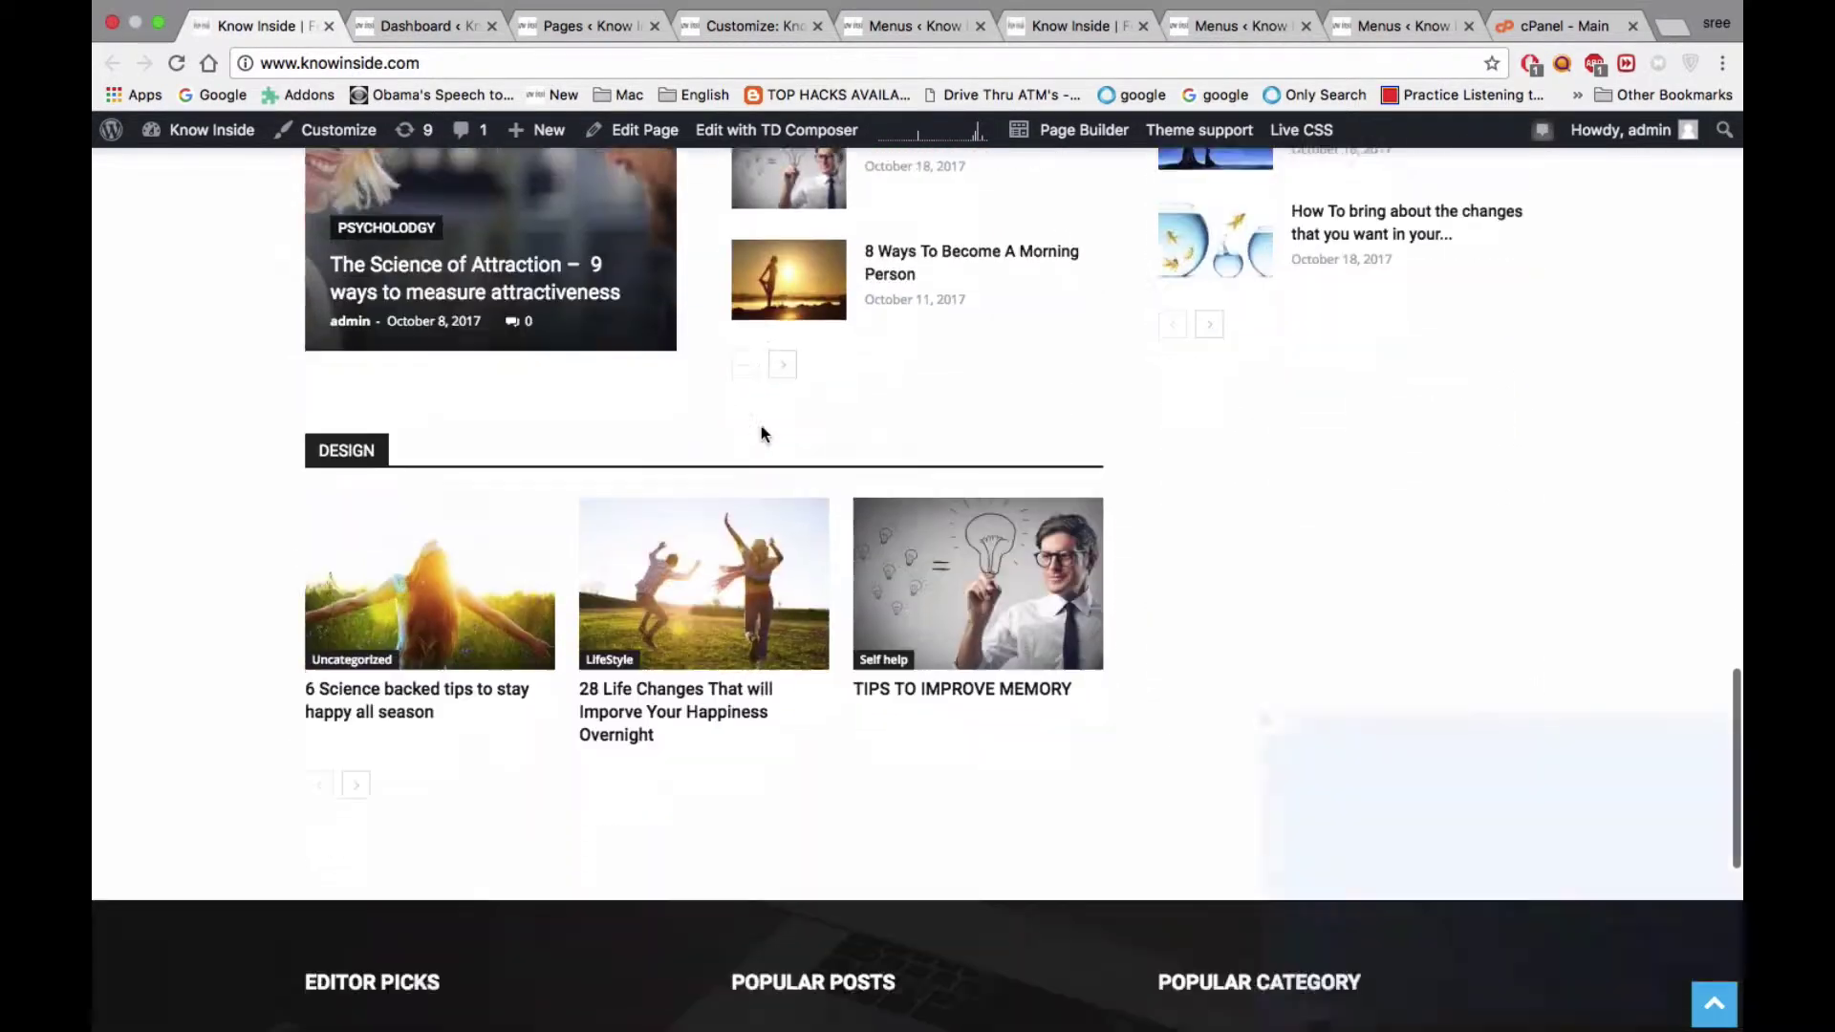
scroll(713, 526, "up", 20)
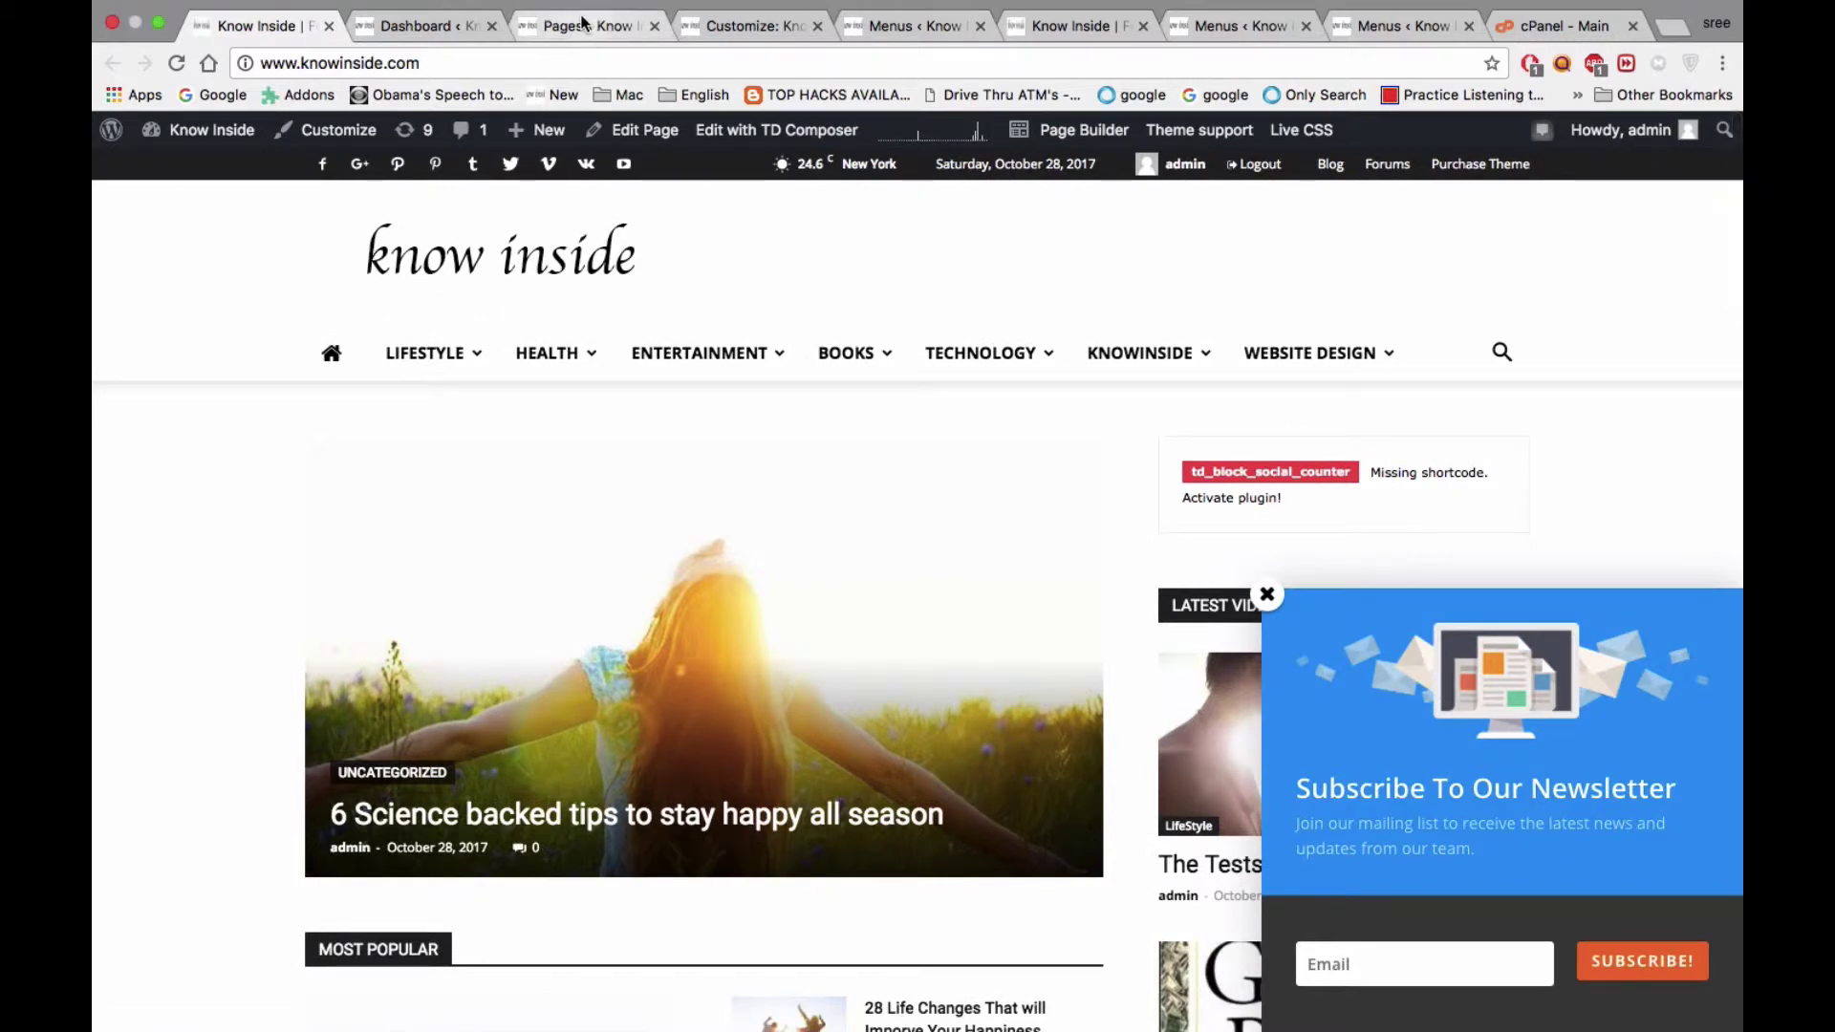
Set Homepage - Newsmag as the front page in the Customizer
left_click(582, 24)
left_click(750, 29)
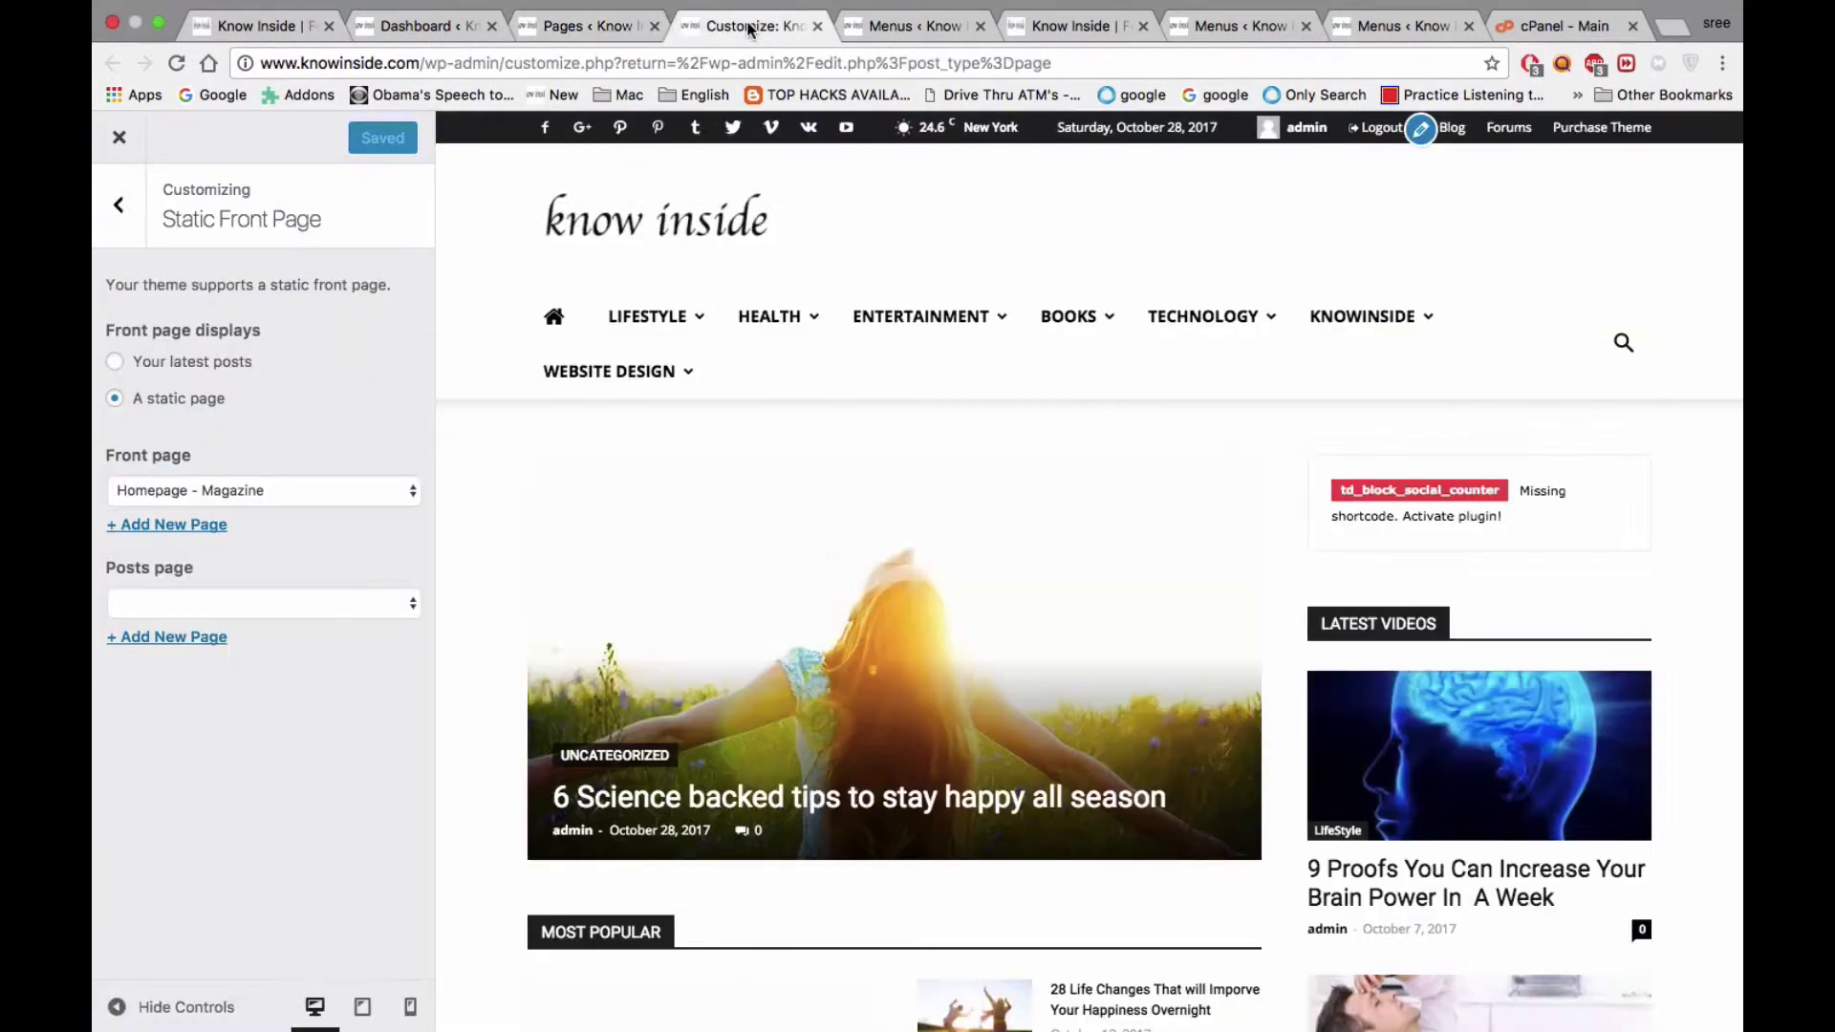
left_click(324, 488)
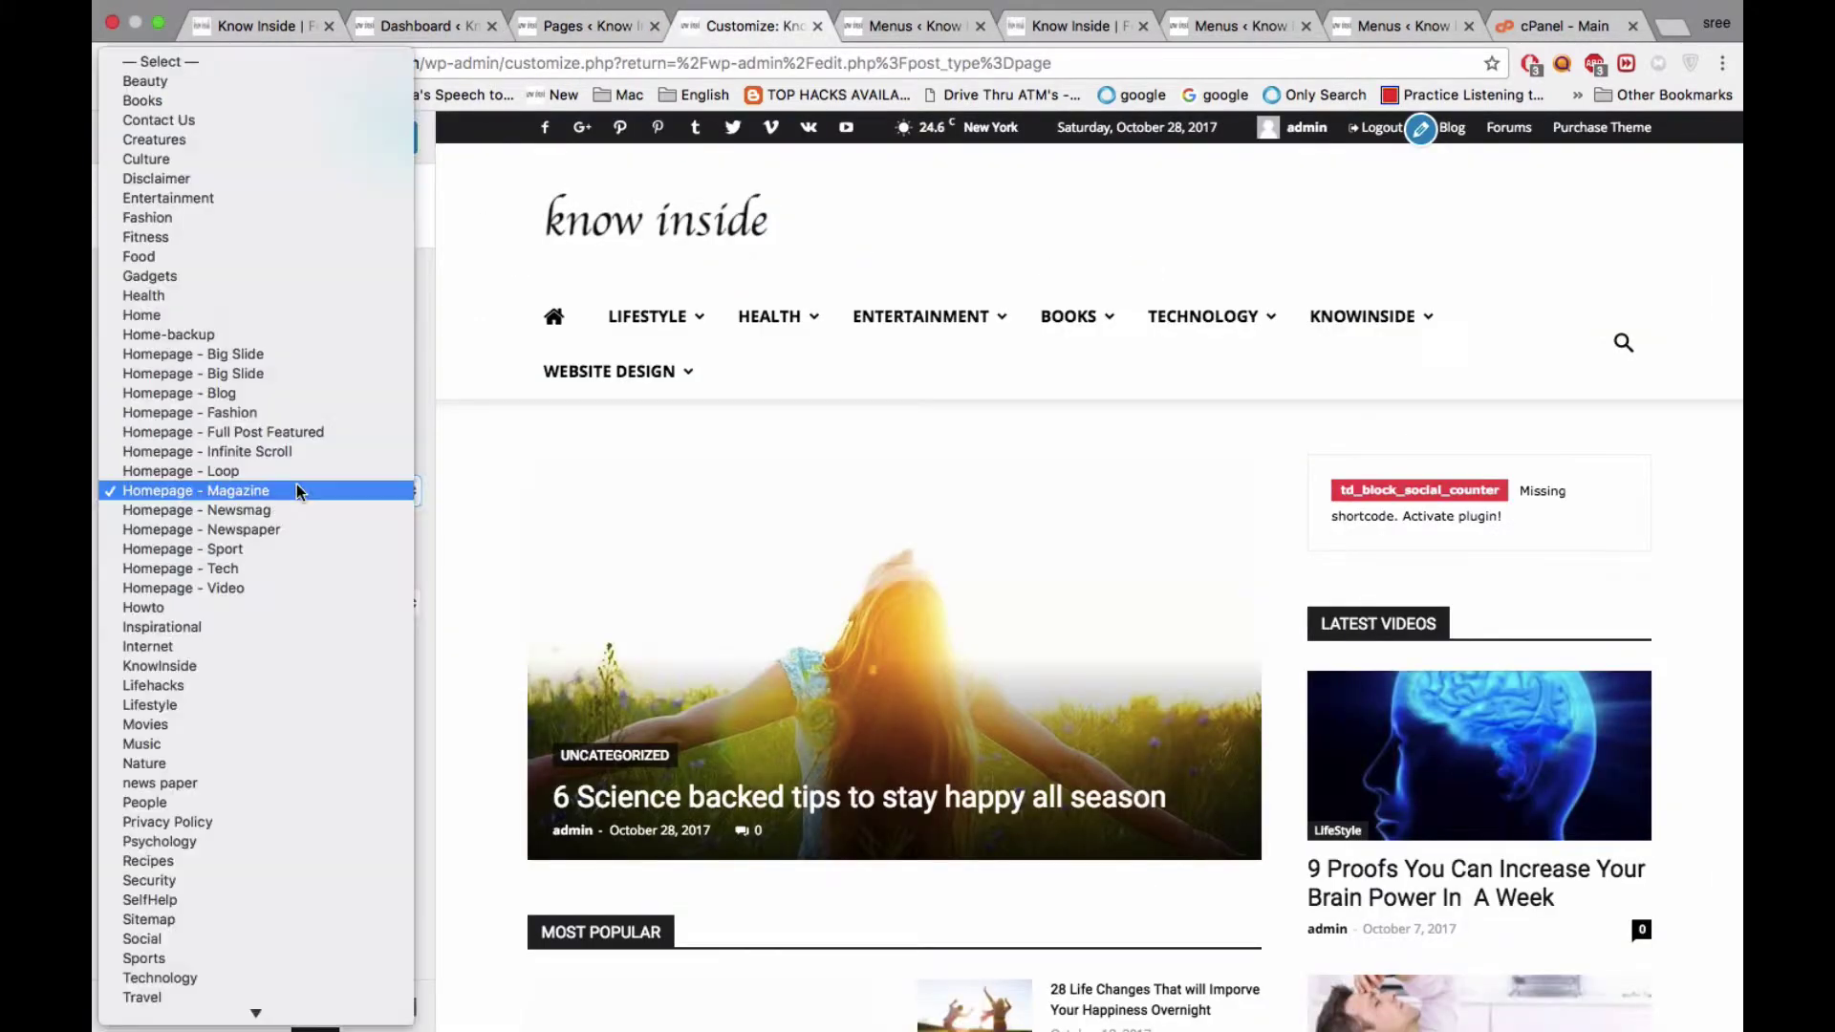
left_click(256, 513)
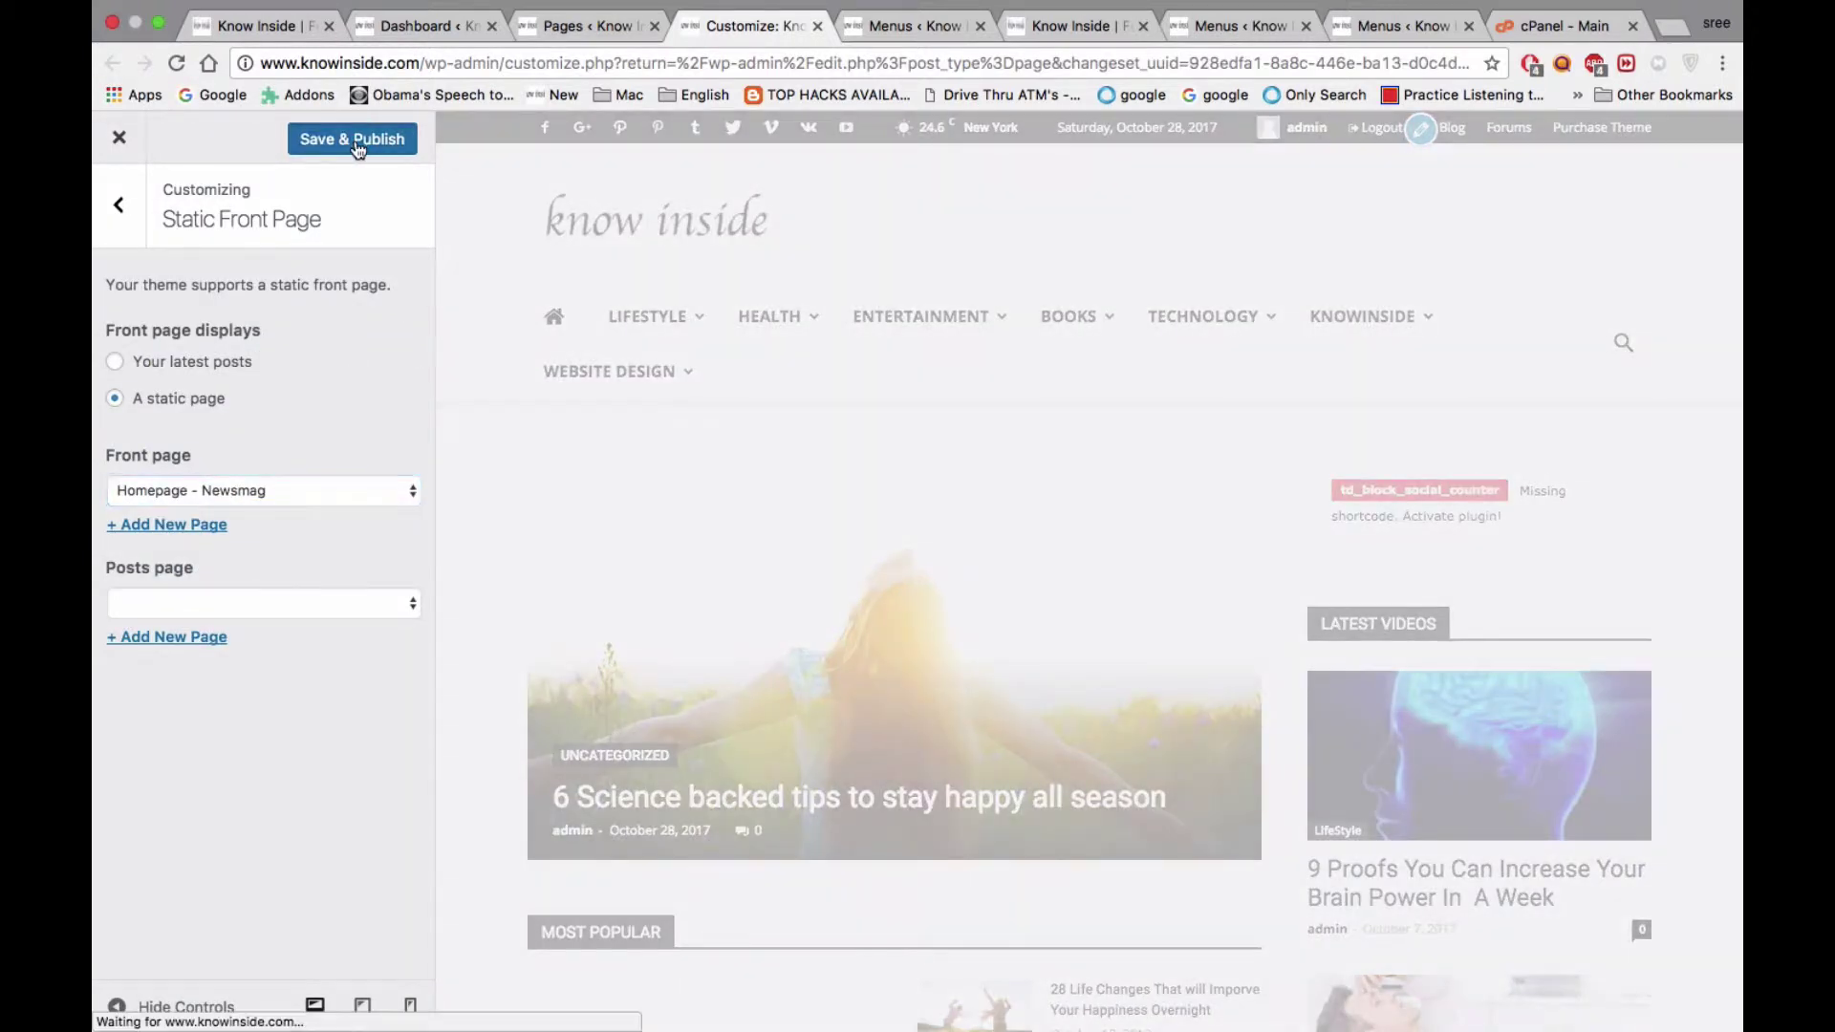
left_click_drag(757, 26, 497, 9)
Scroll through the live Newsmag homepage and back to the top
left_click(272, 27)
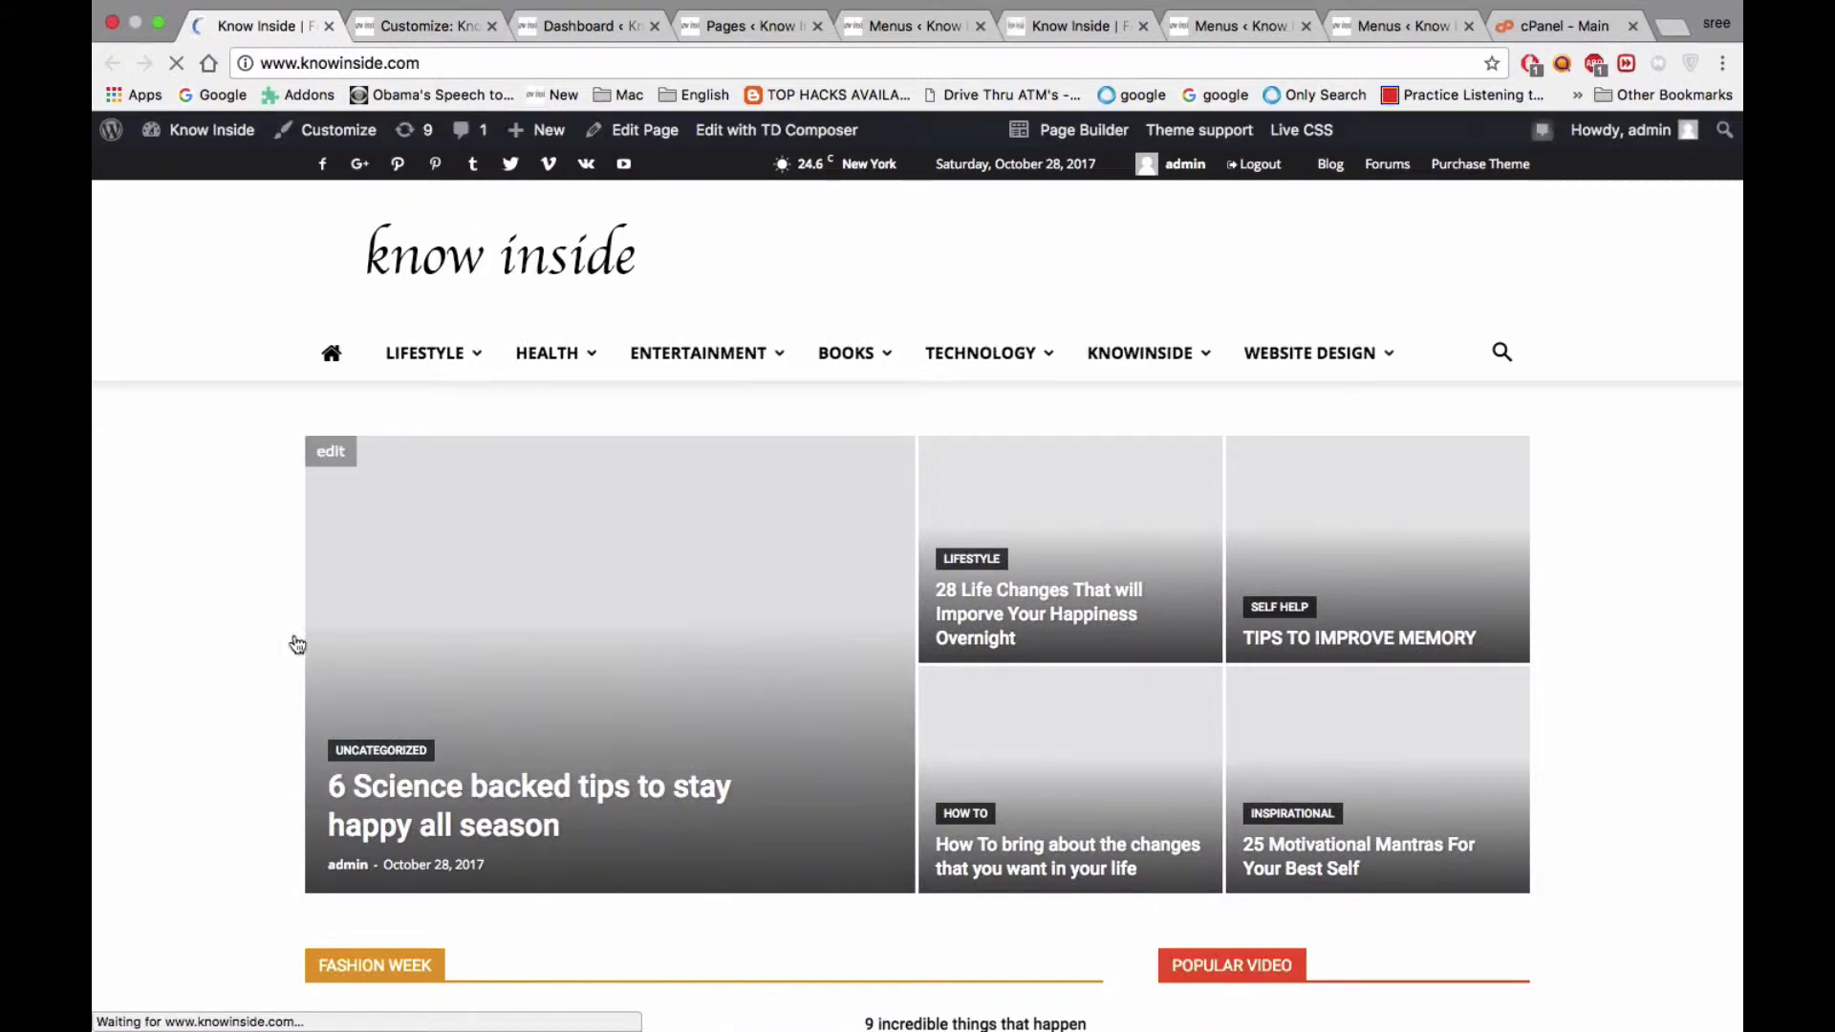
scroll(239, 742, "down", 8)
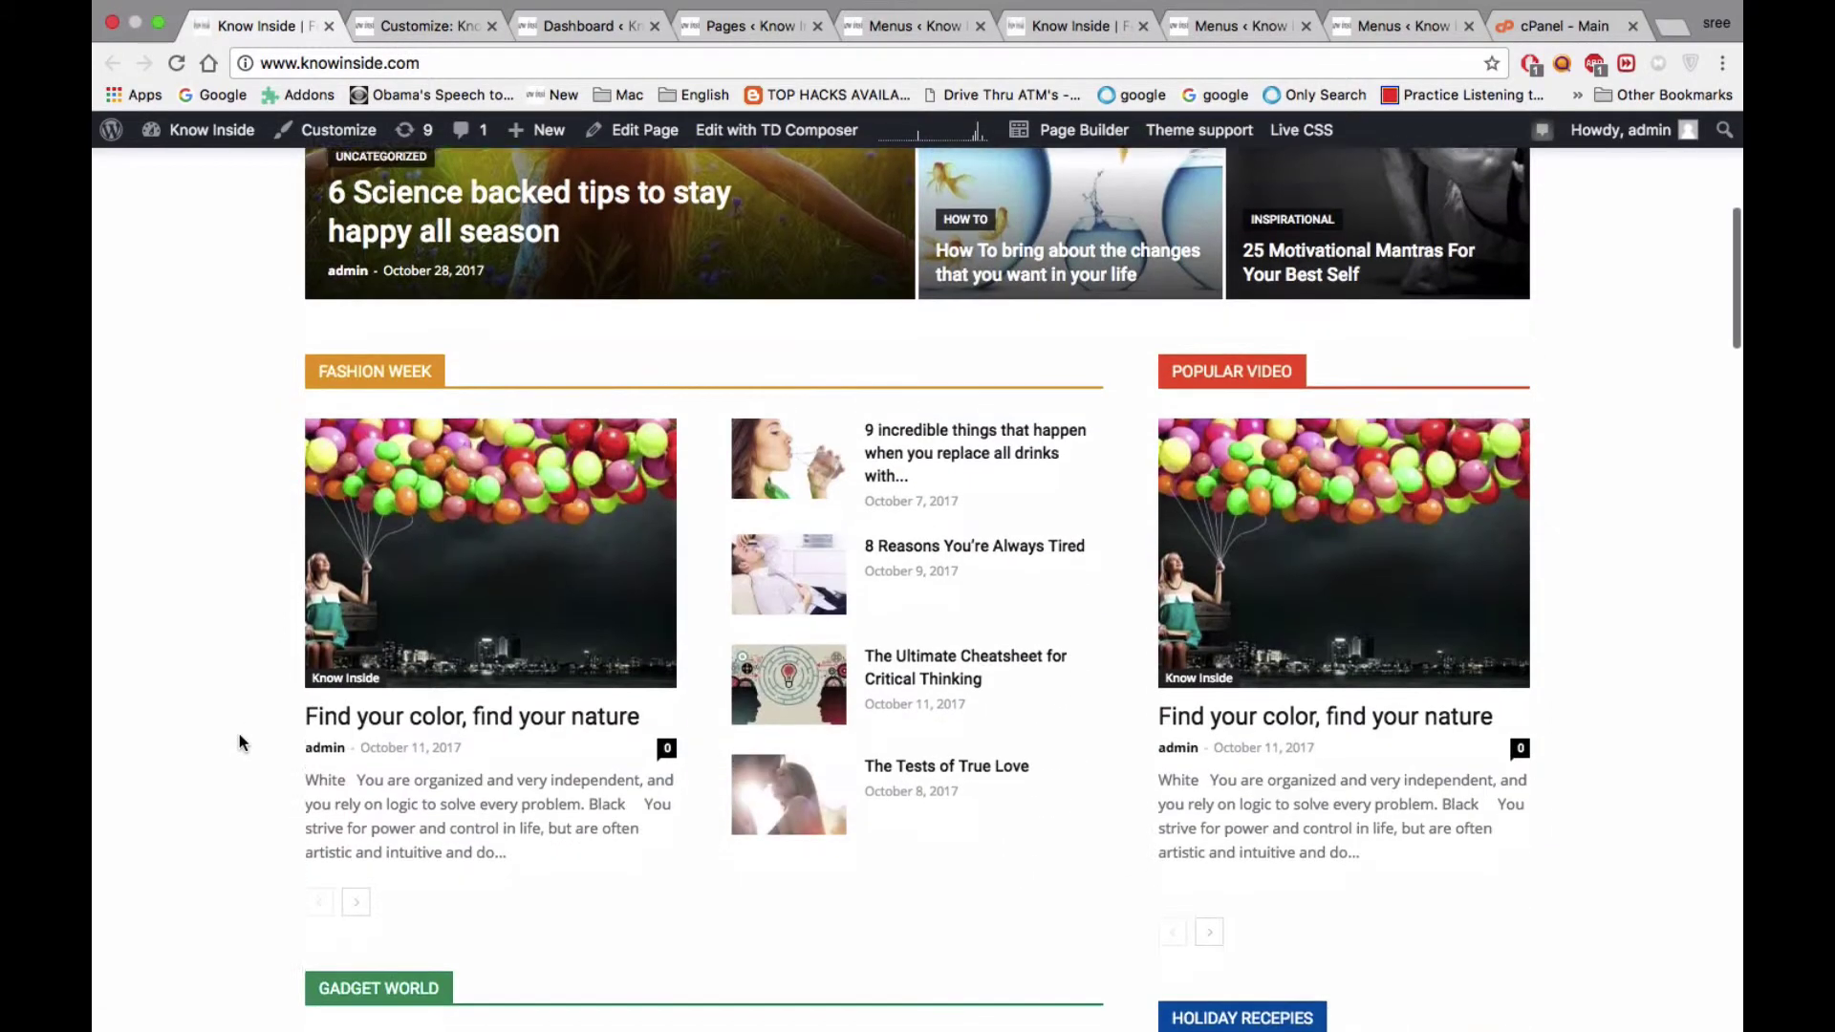
scroll(239, 743, "up", 7)
scroll(239, 743, "up", 1)
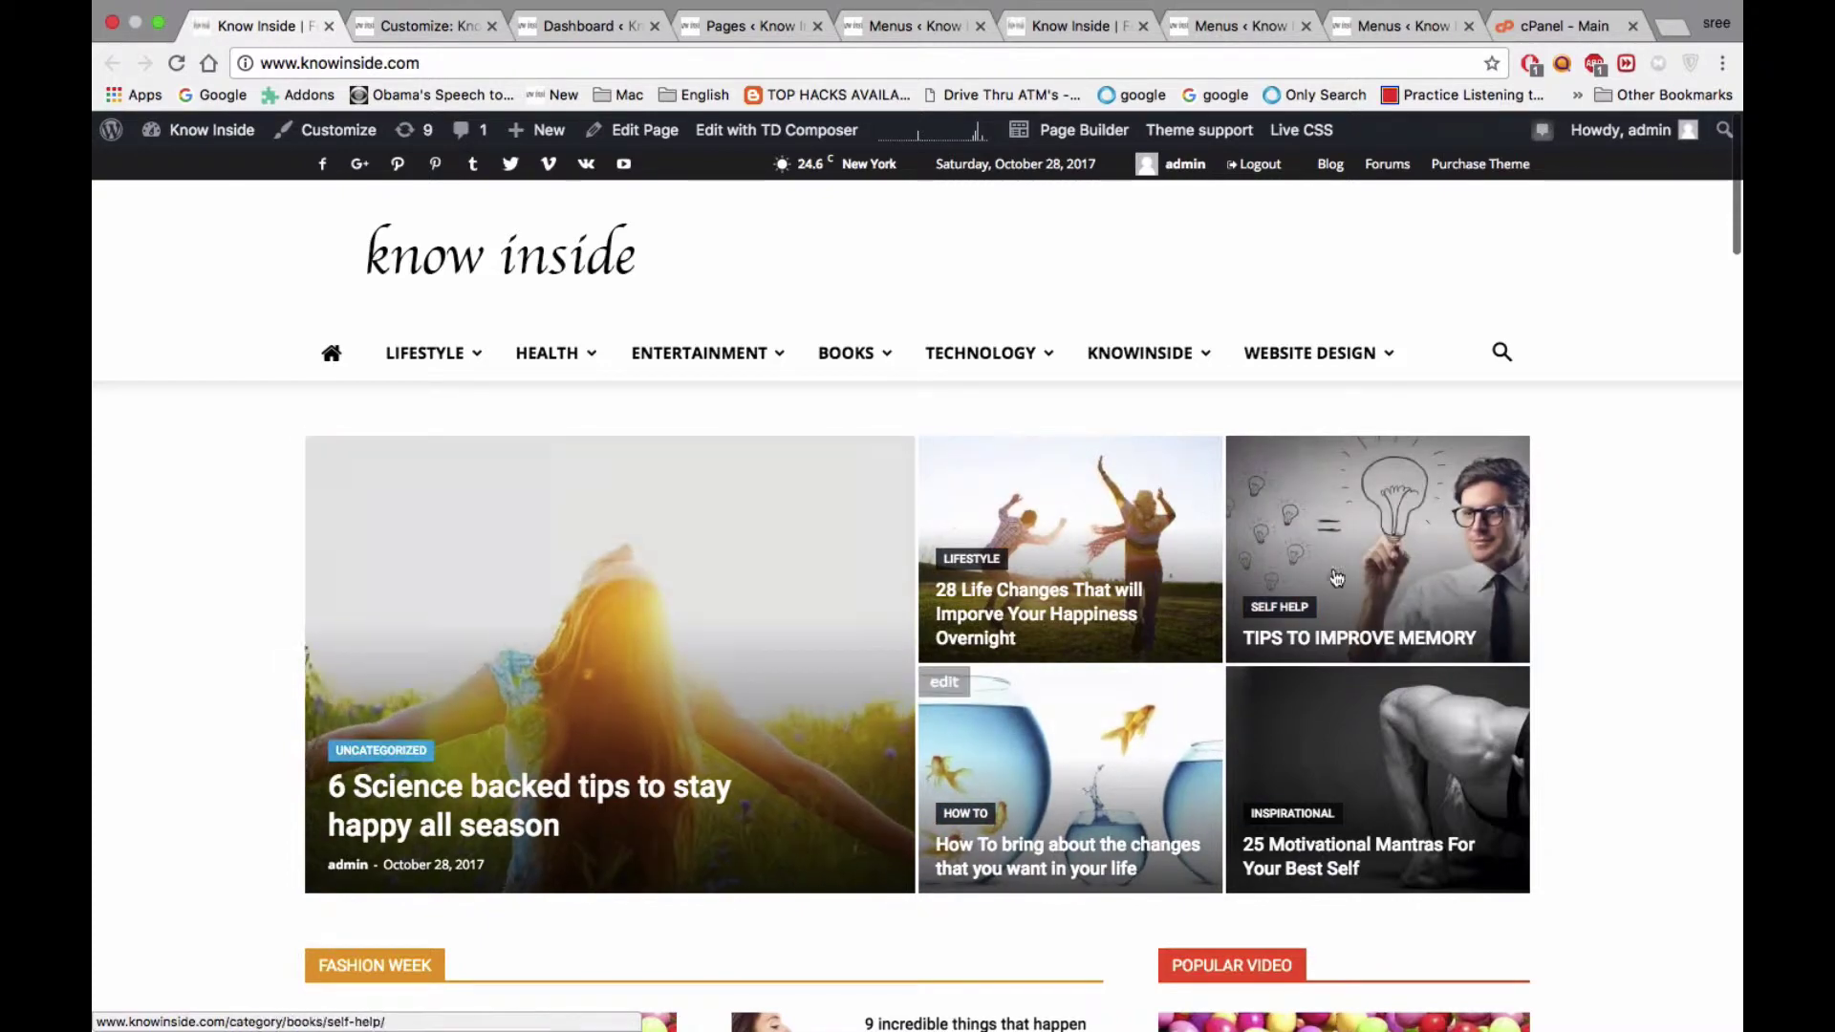
scroll(620, 700, "down", 1)
scroll(620, 701, "down", 5)
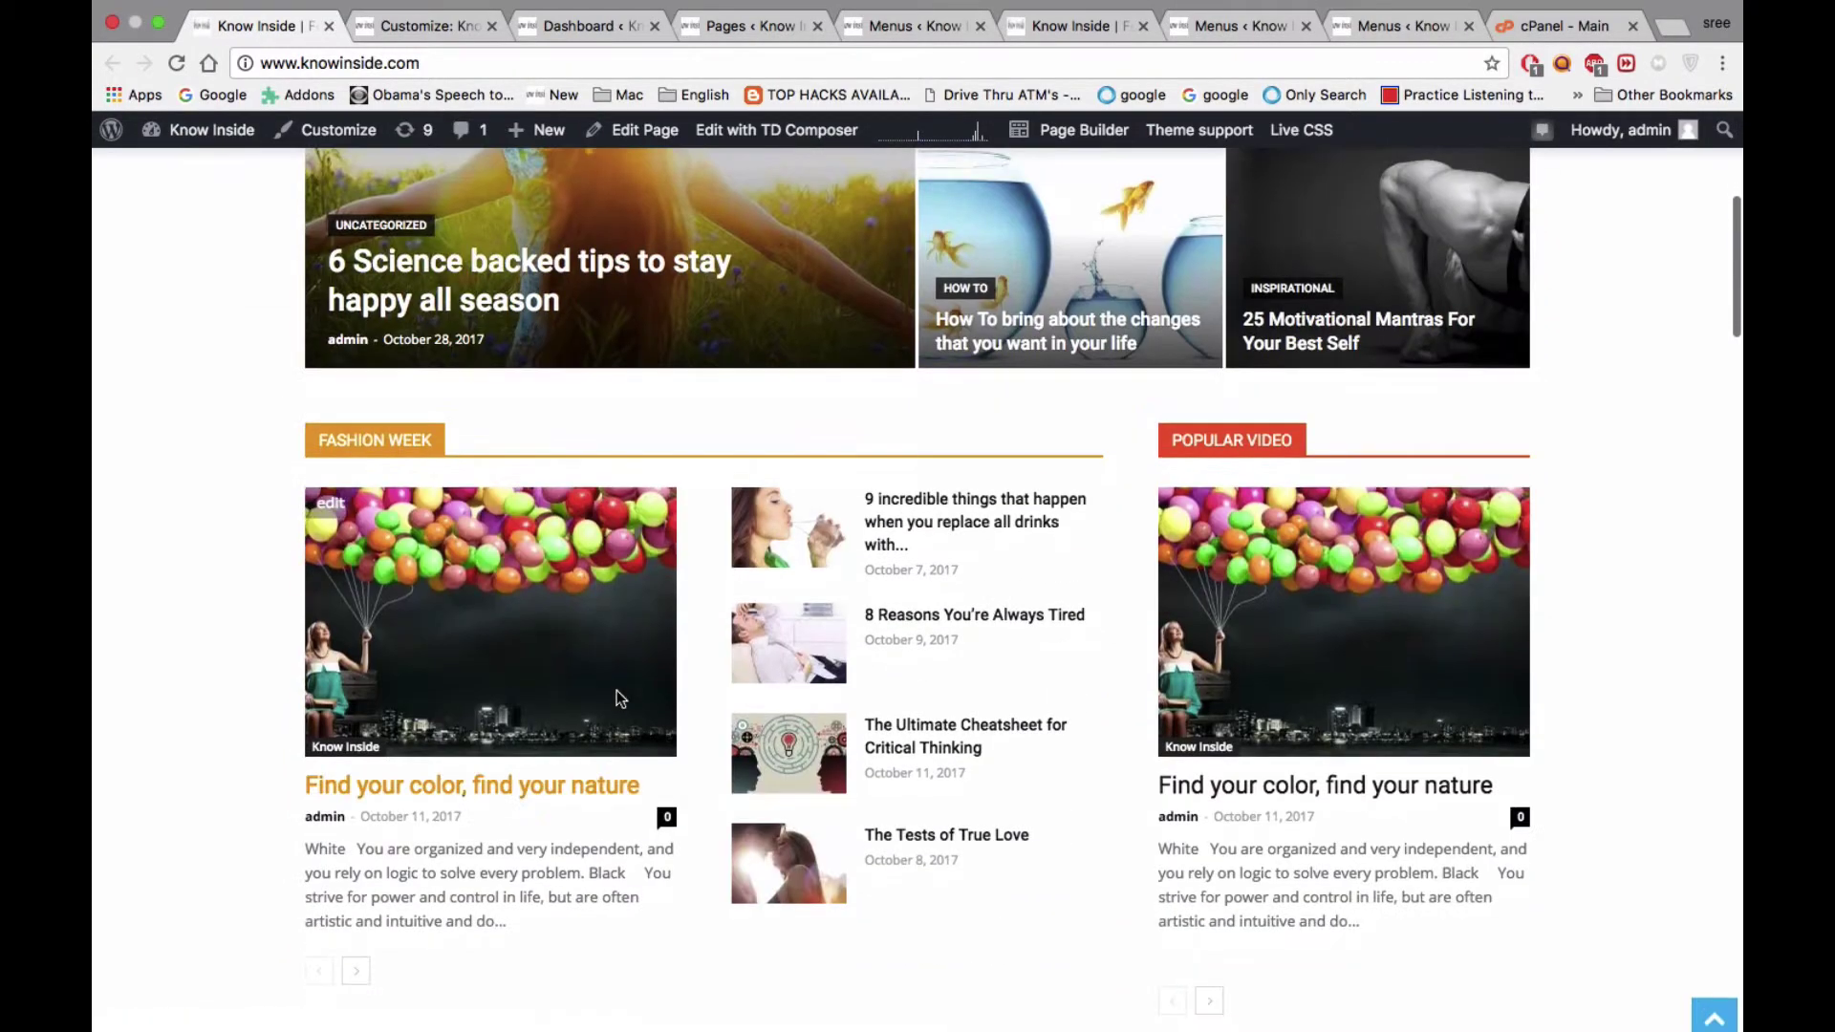
scroll(574, 636, "down", 5)
scroll(569, 629, "down", 15)
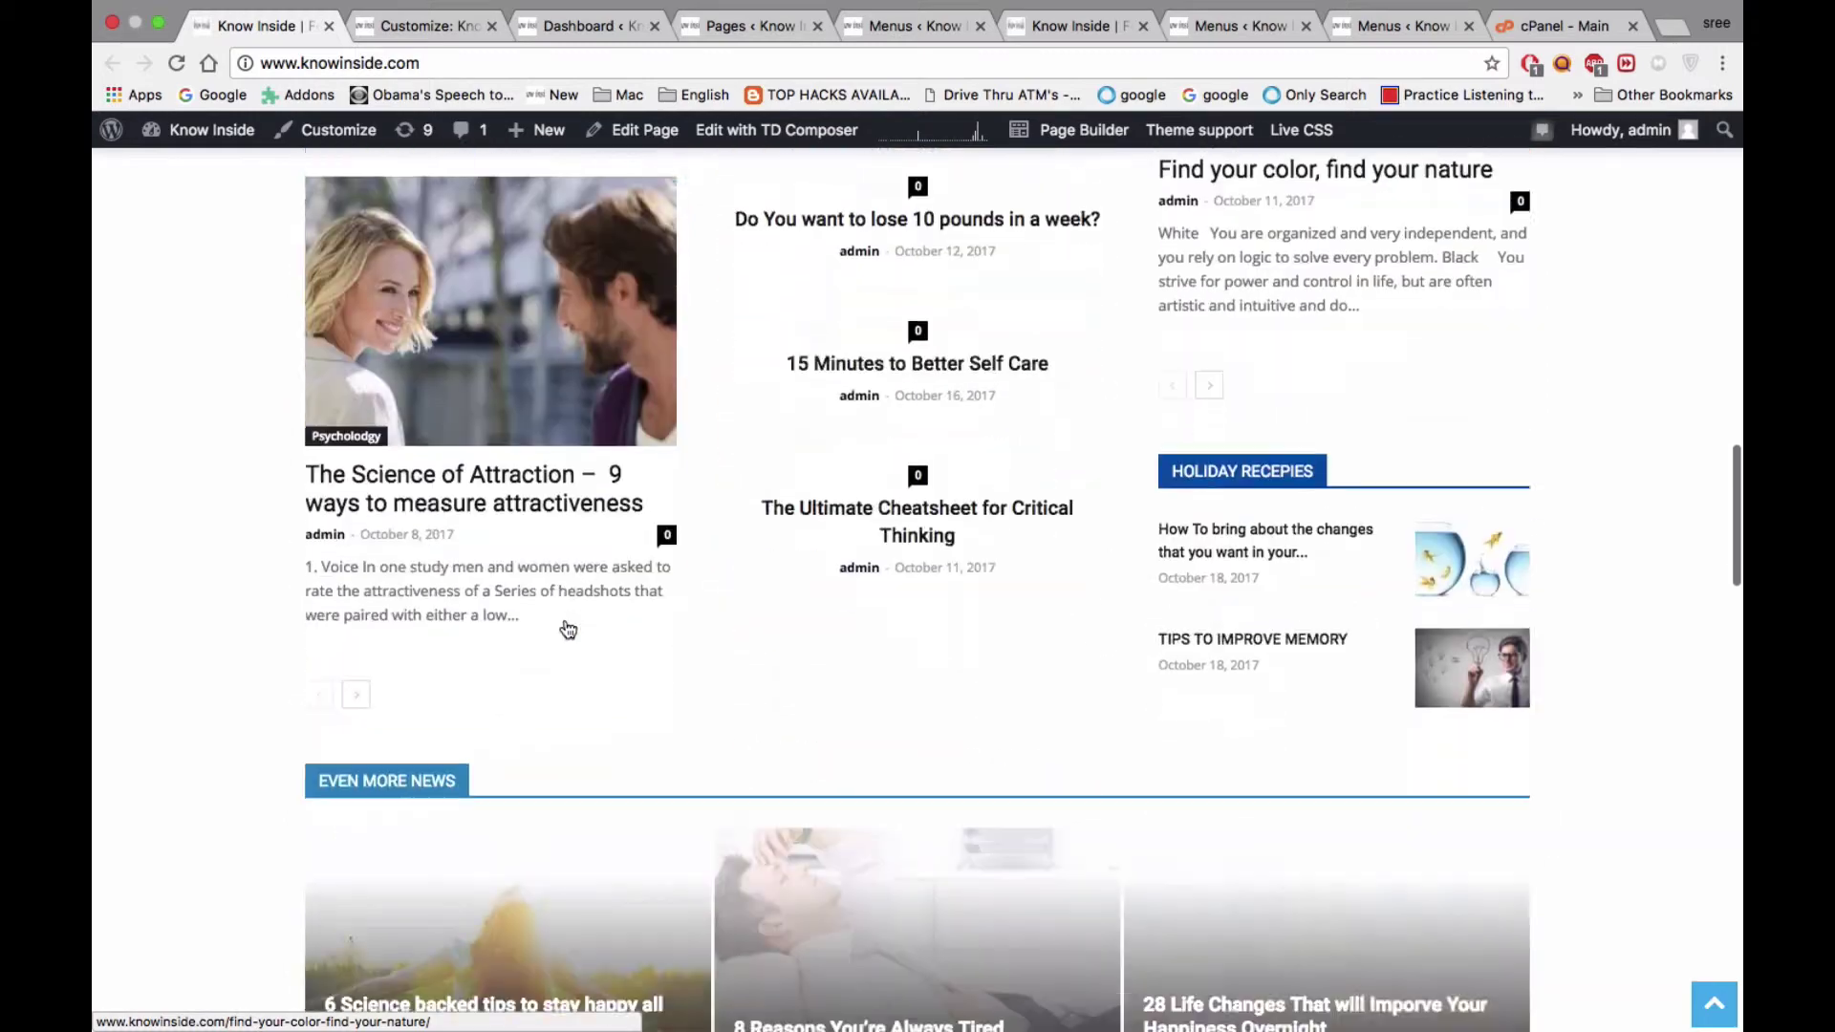
scroll(568, 628, "down", 8)
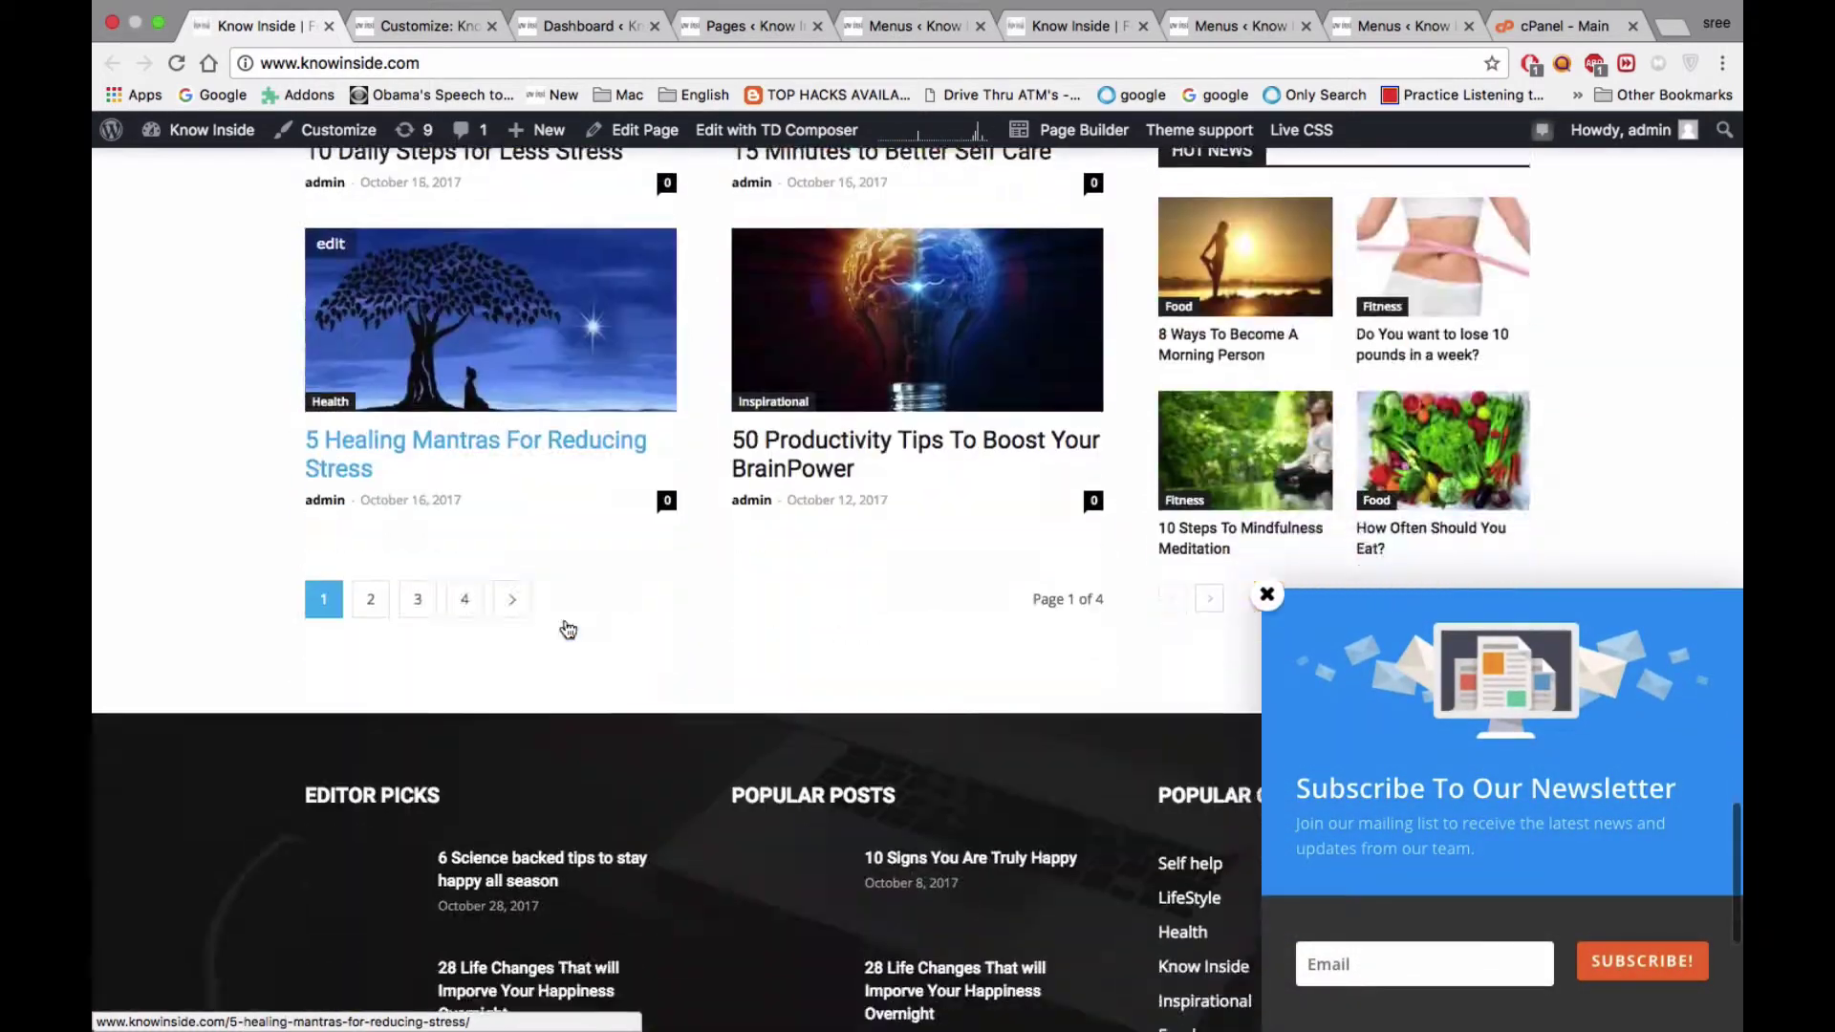
scroll(566, 626, "up", 20)
scroll(565, 619, "up", 5)
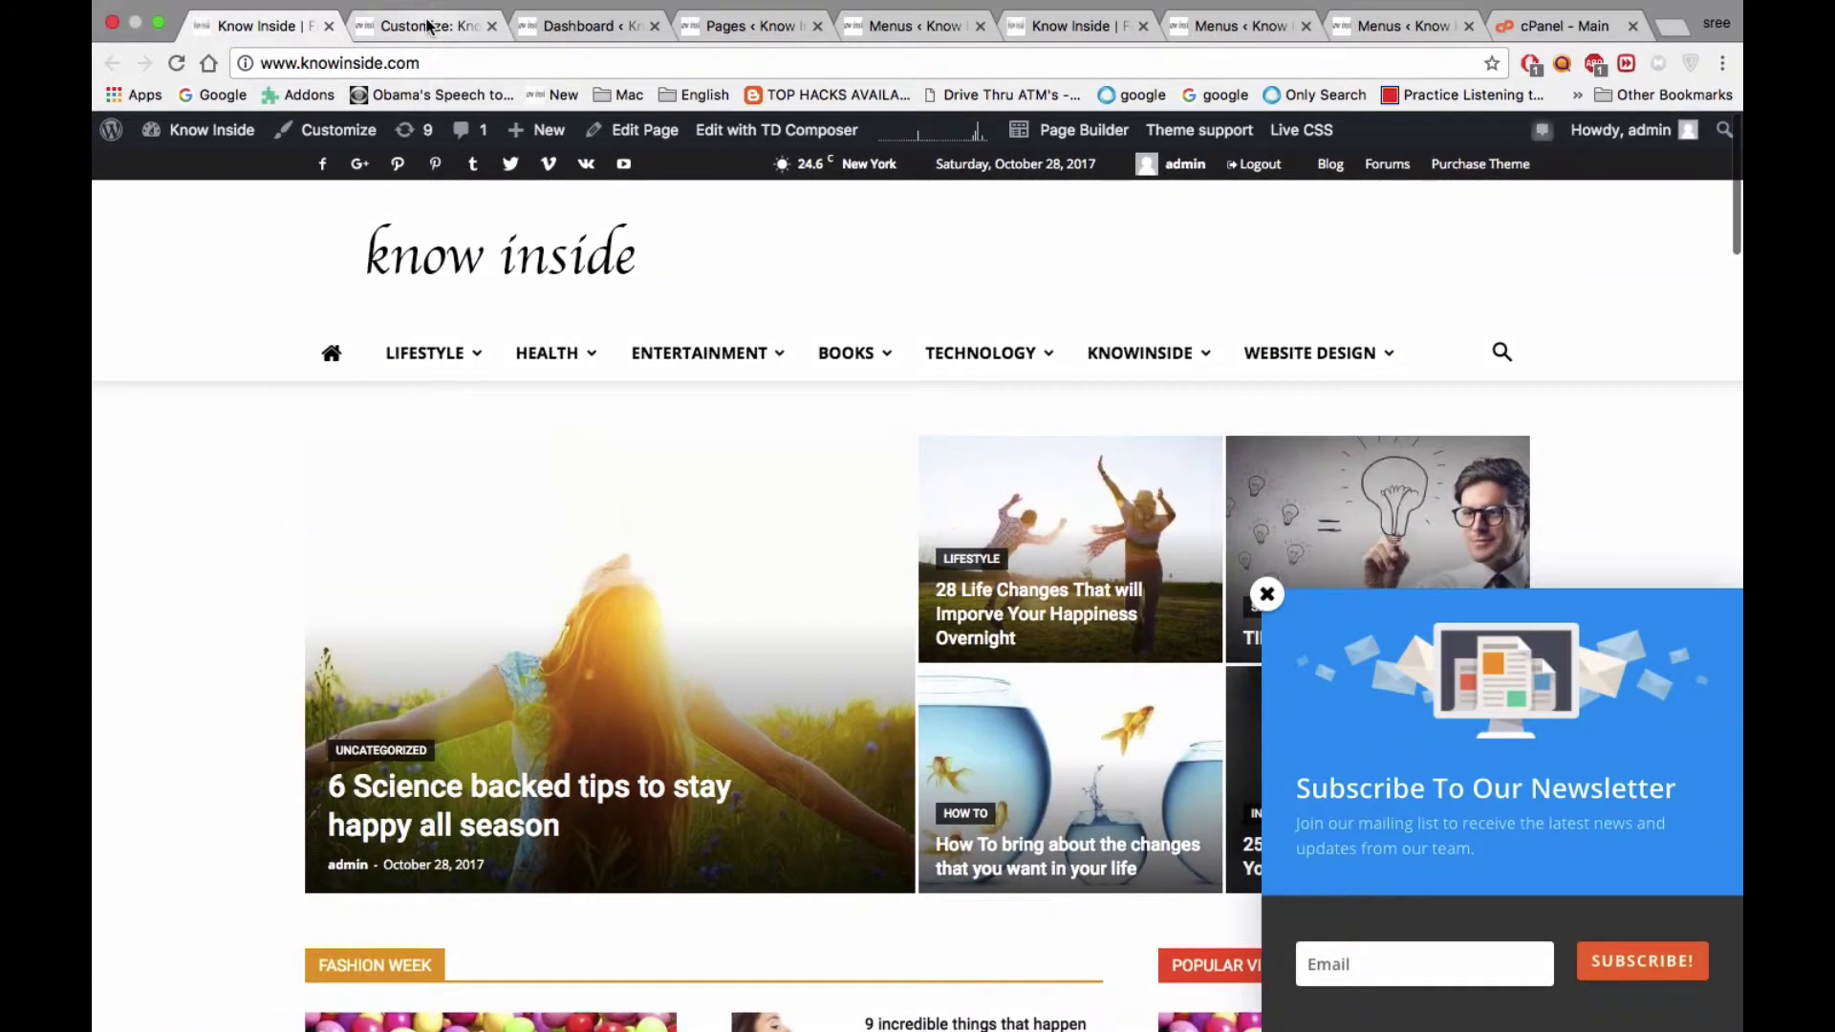
Choose Homepage - Tech as the static front page
left_click(421, 26)
left_click(329, 492)
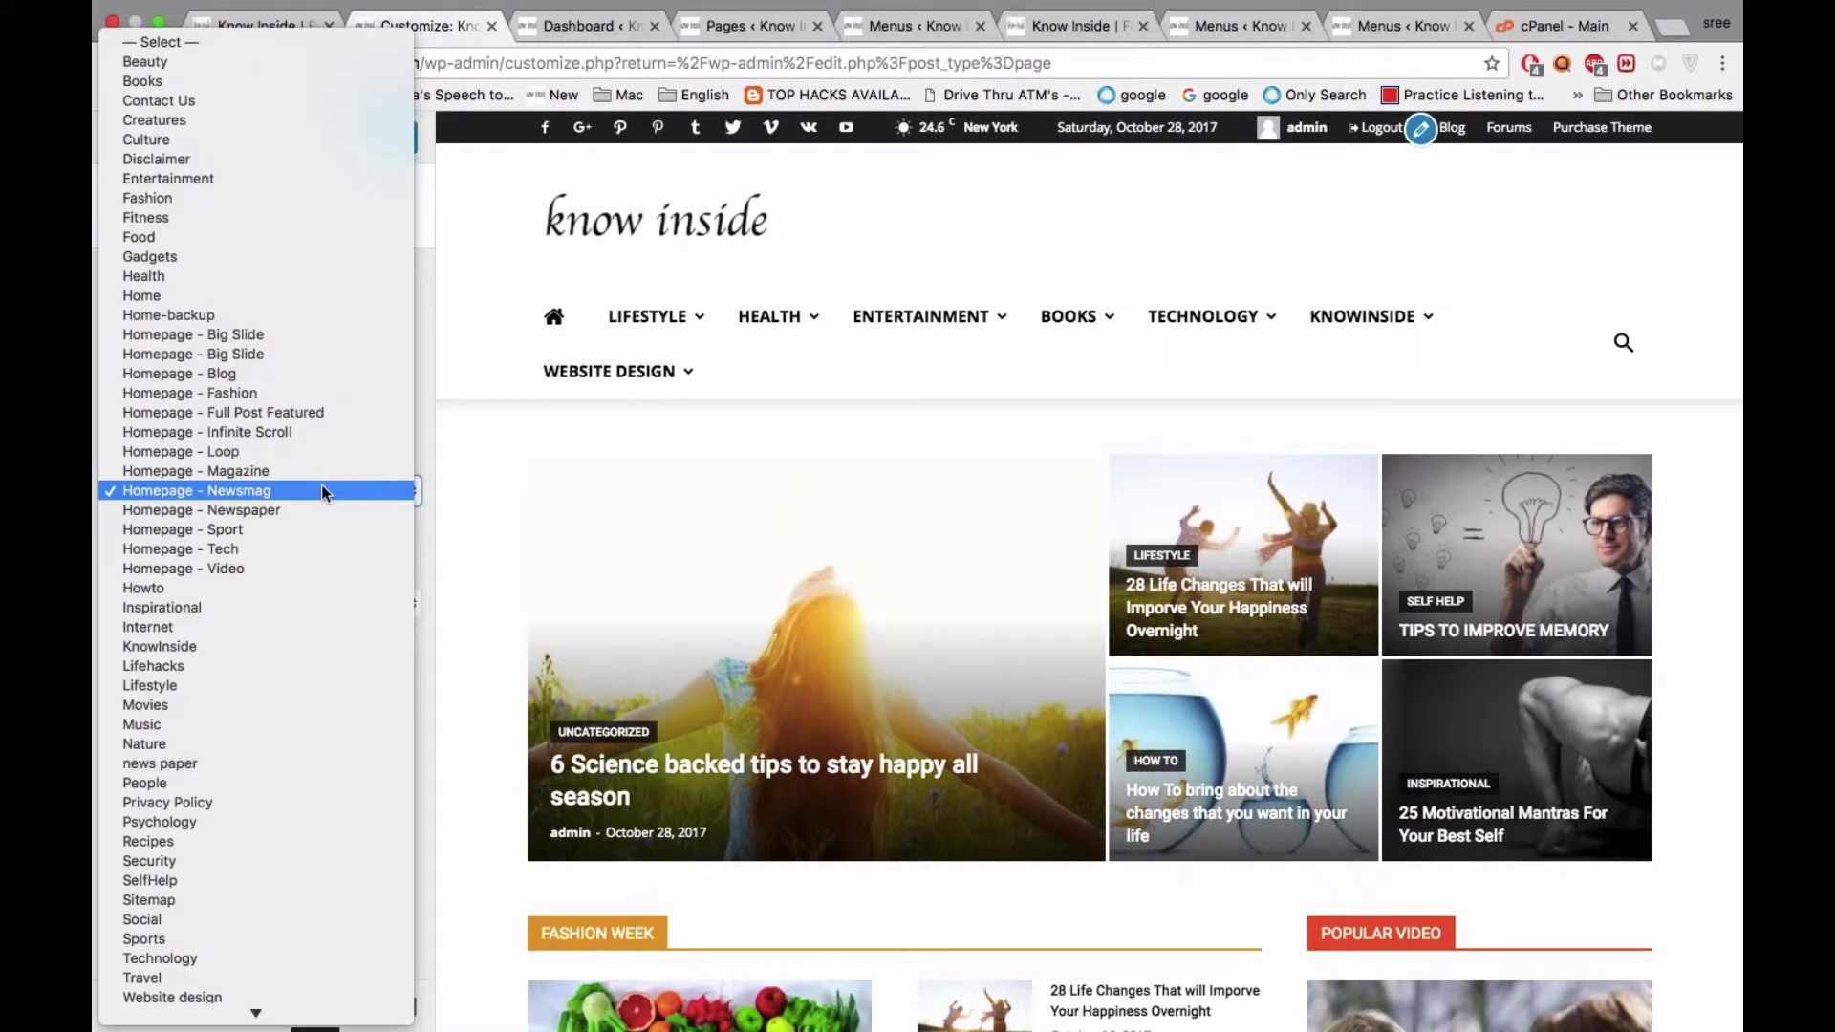
left_click(227, 548)
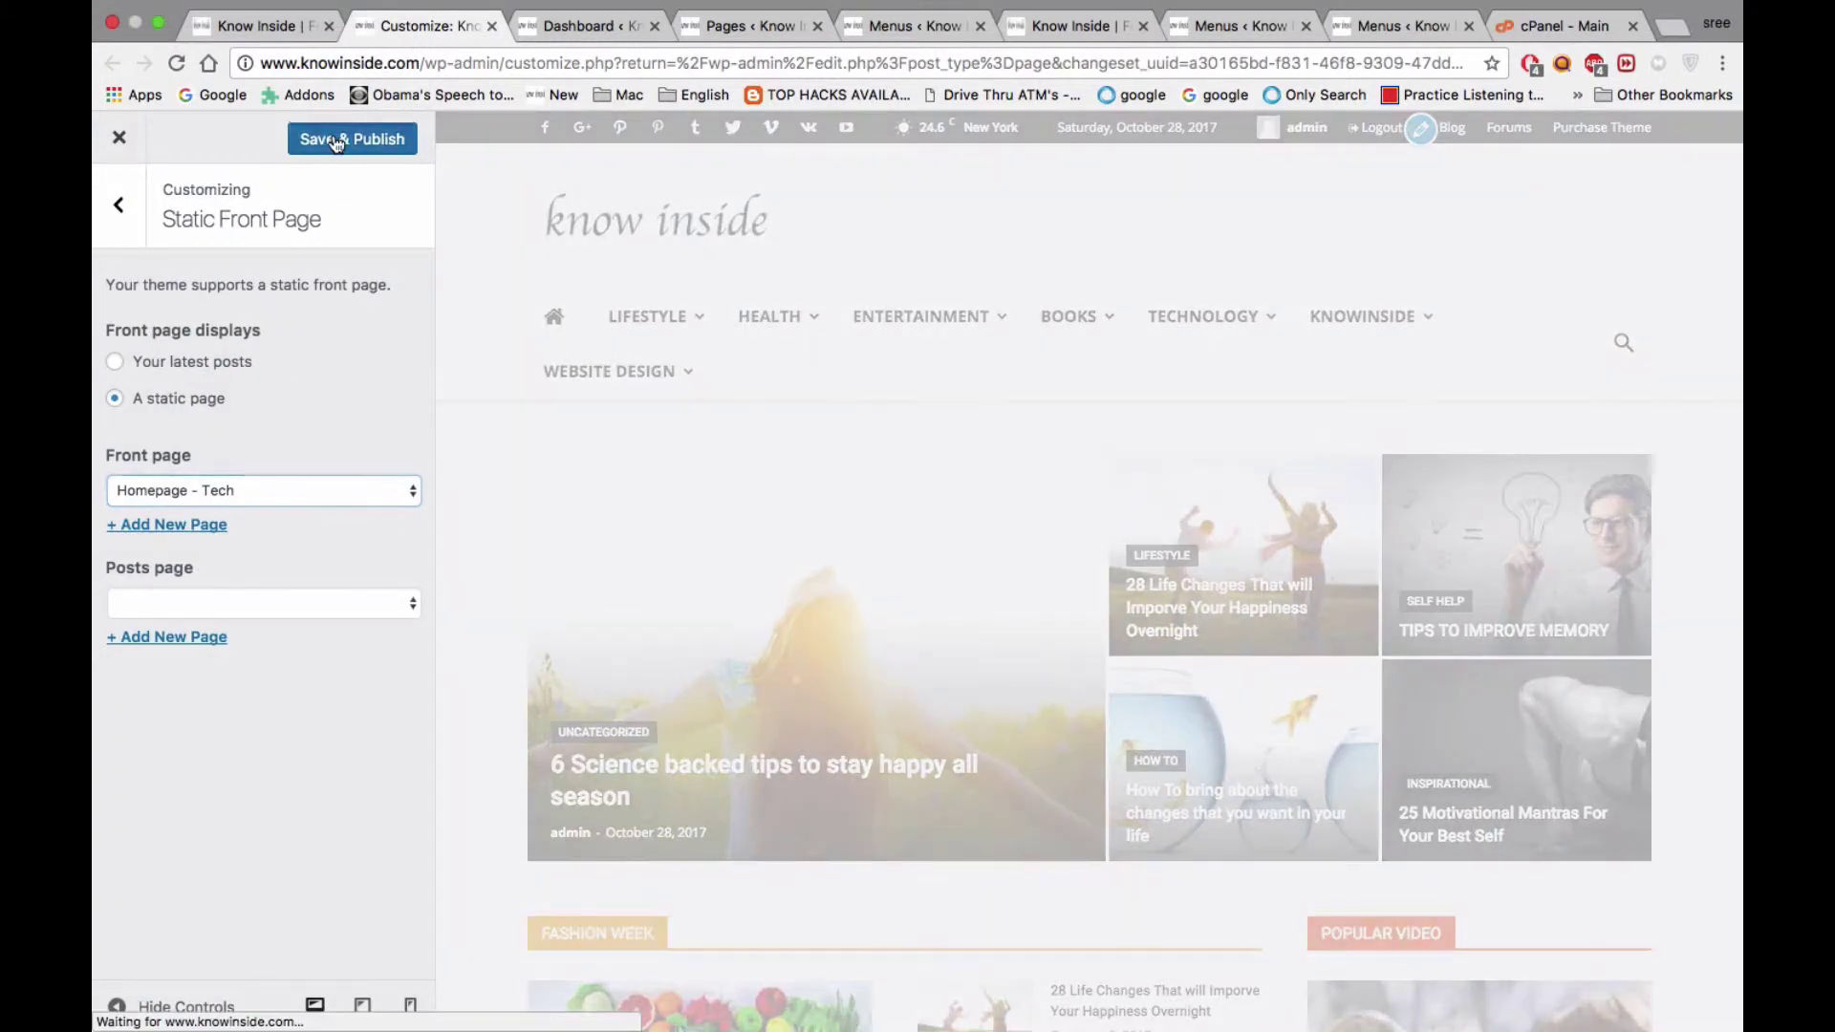
Reload the live site, scroll through the Tech tile grid, then return to the Customizer
left_click(273, 30)
left_click(177, 64)
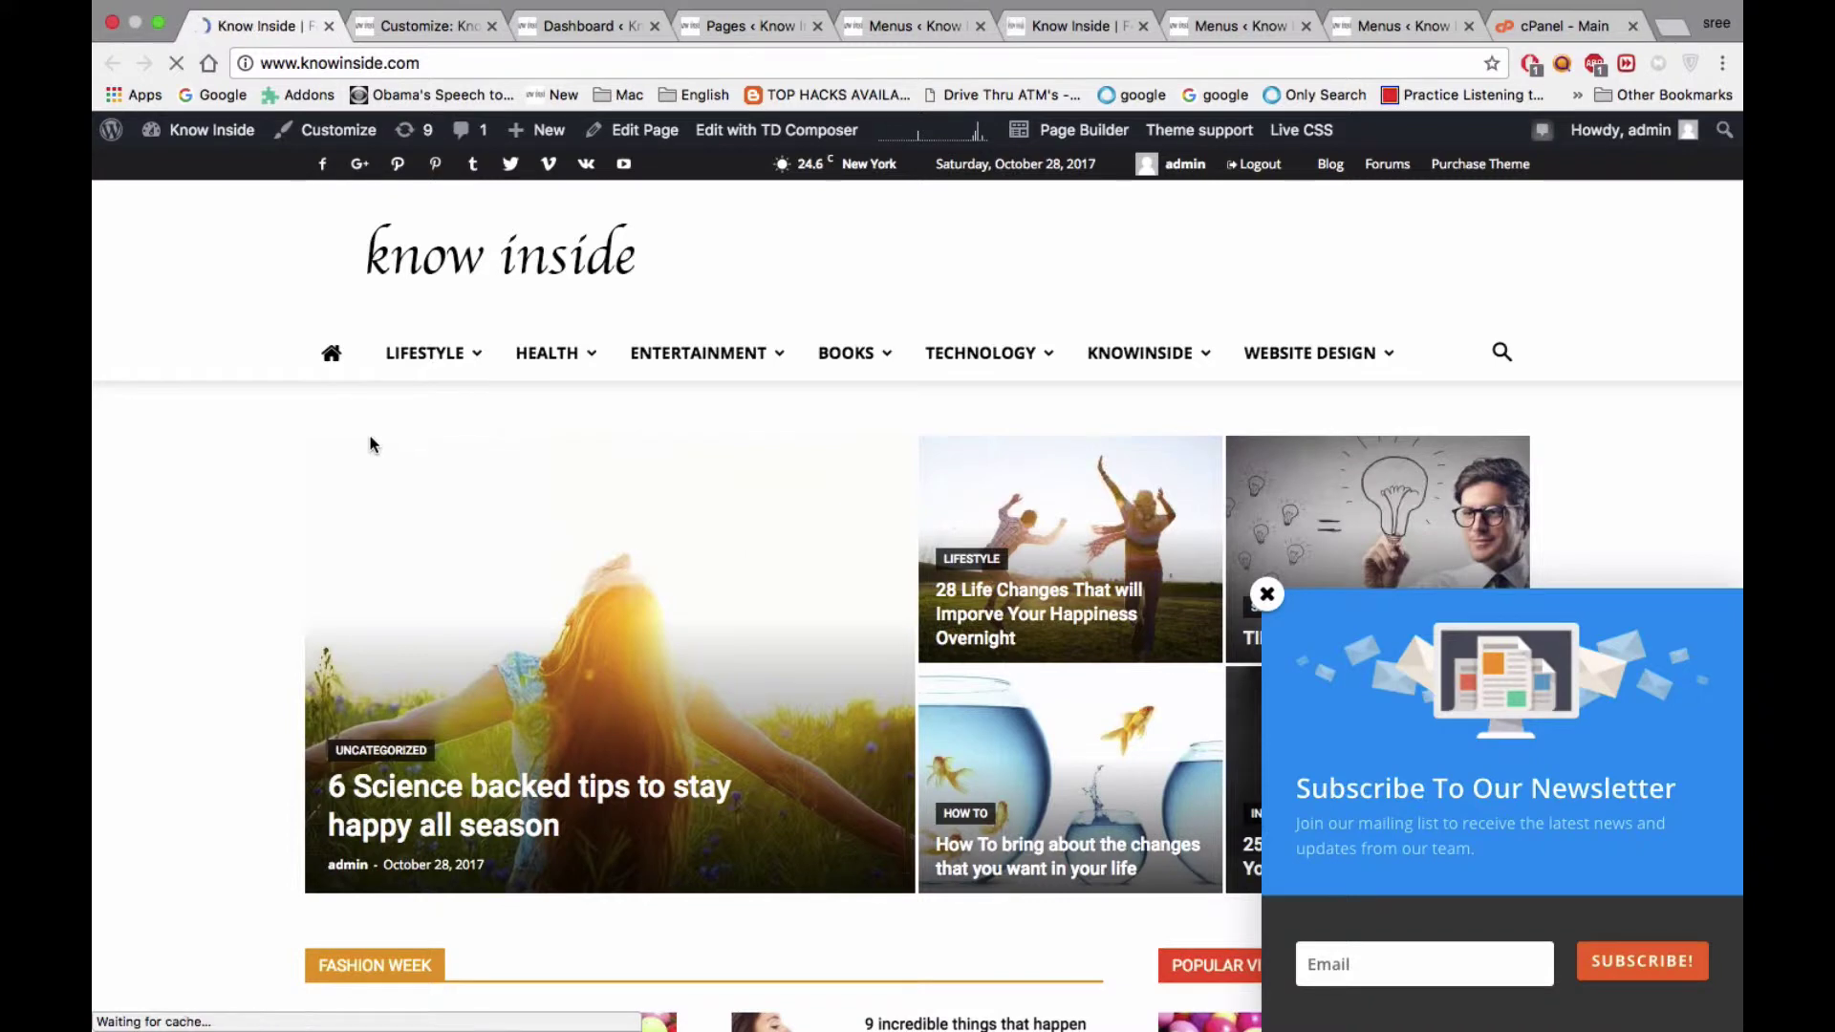
scroll(360, 623, "down", 3)
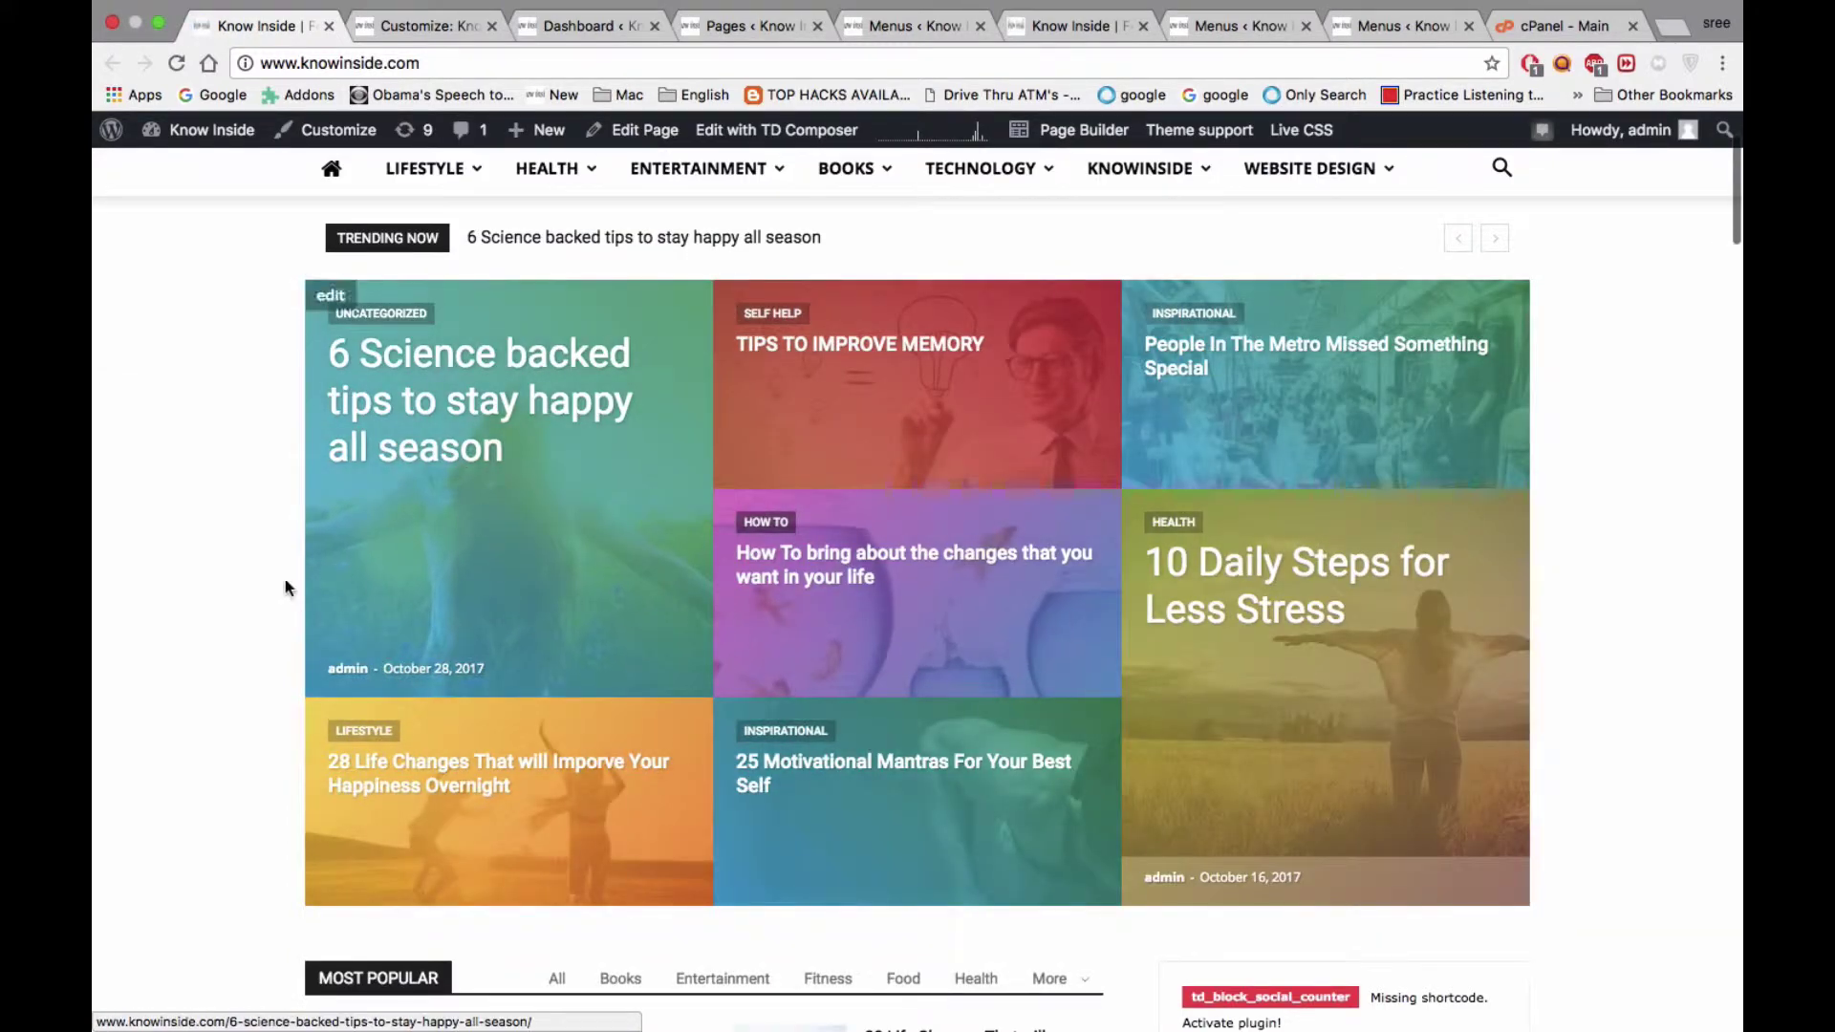
scroll(284, 612, "down", 10)
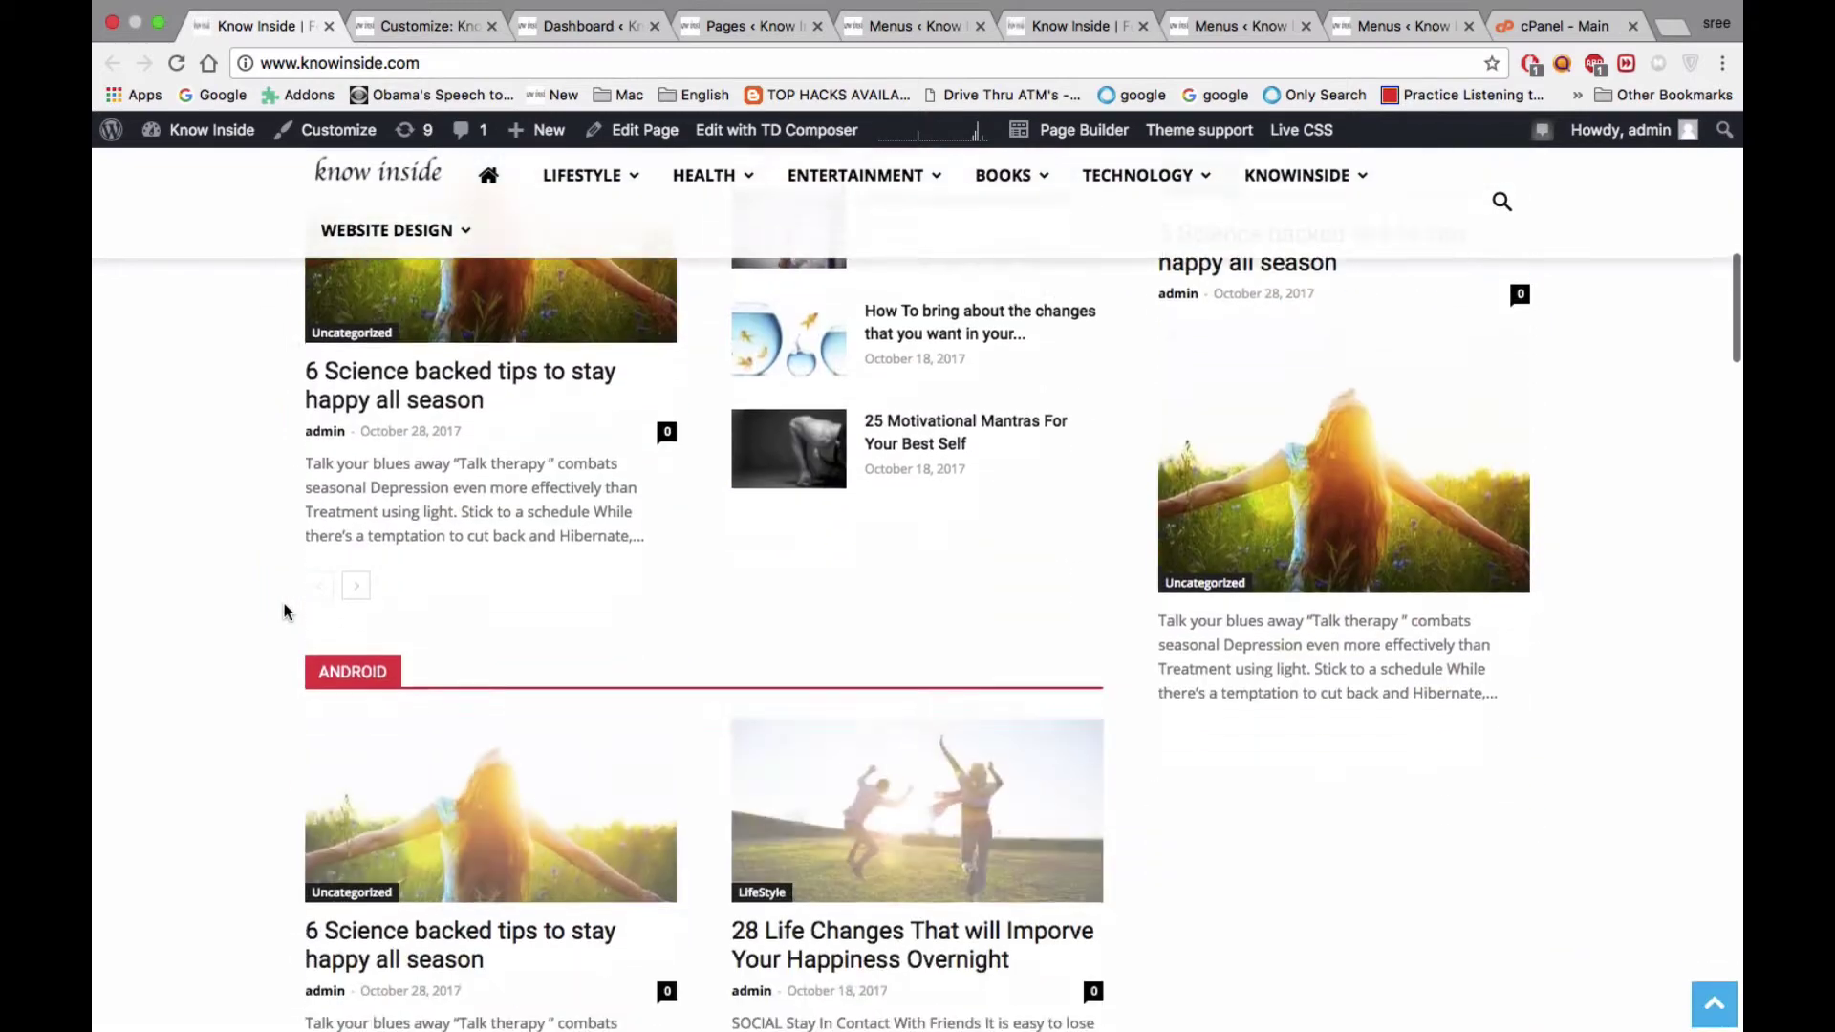
scroll(284, 612, "down", 15)
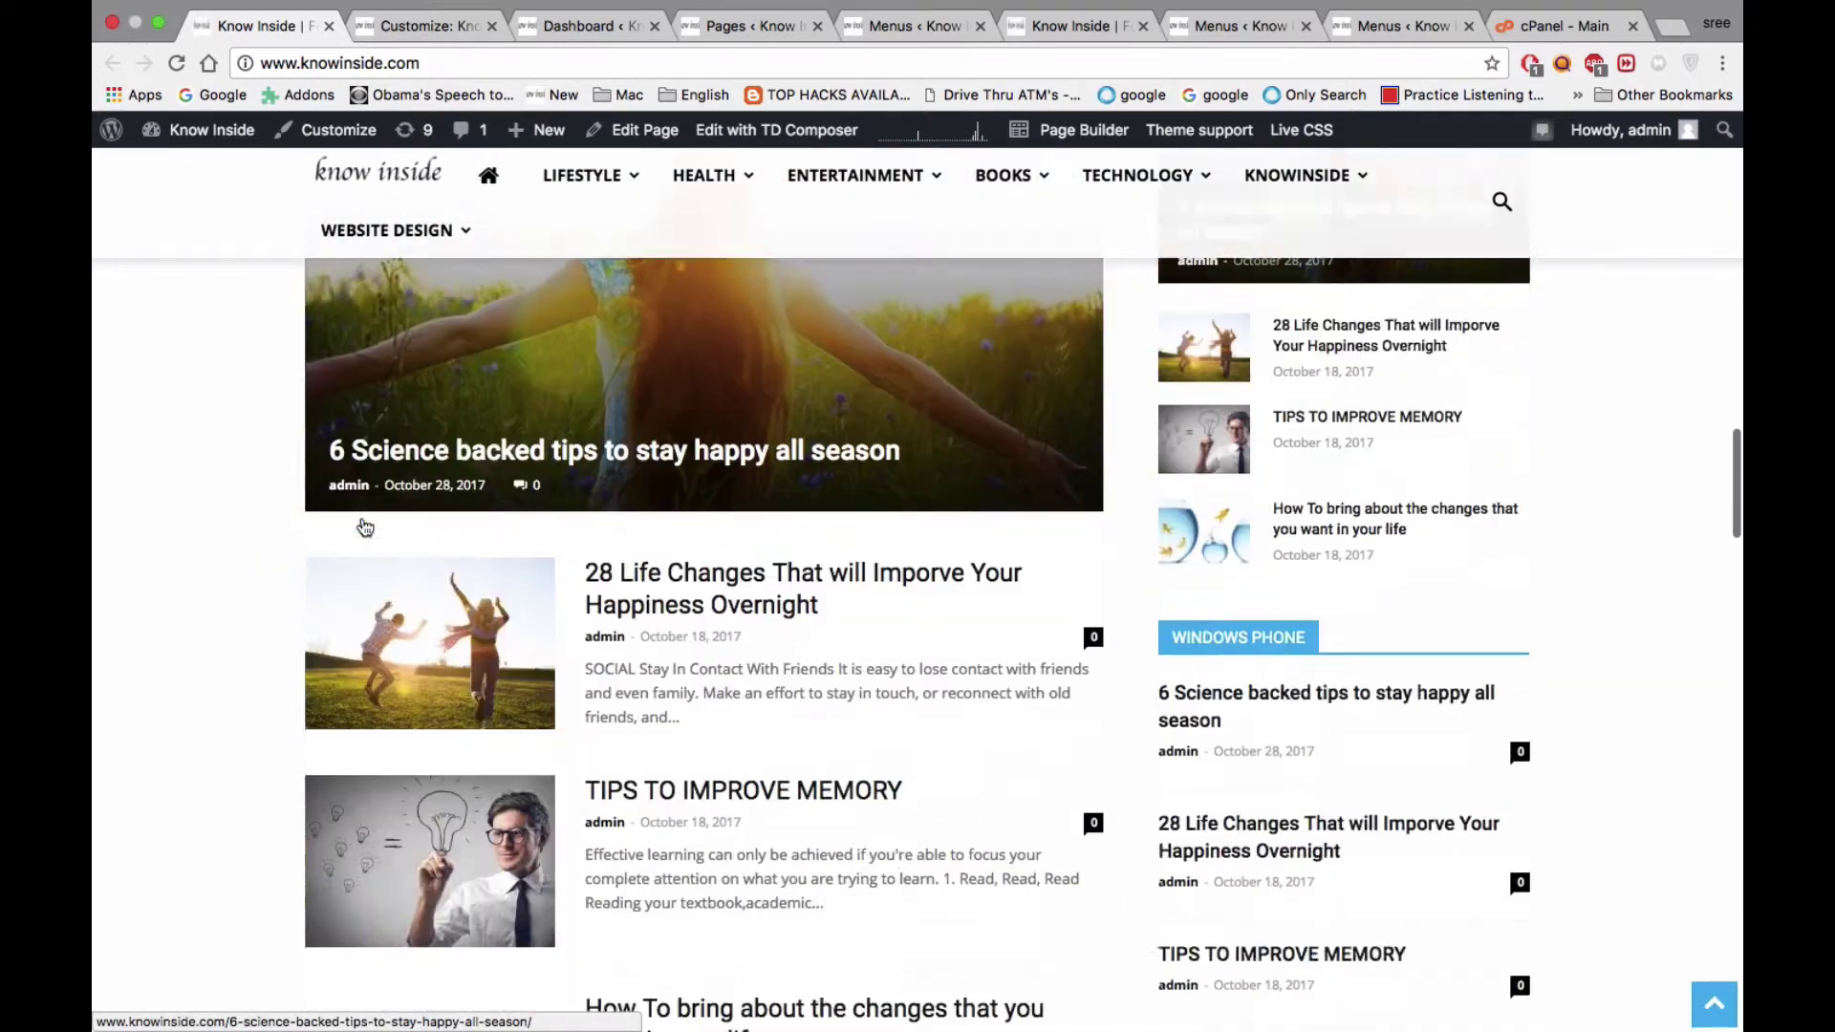
scroll(363, 526, "down", 5)
scroll(362, 525, "up", 1)
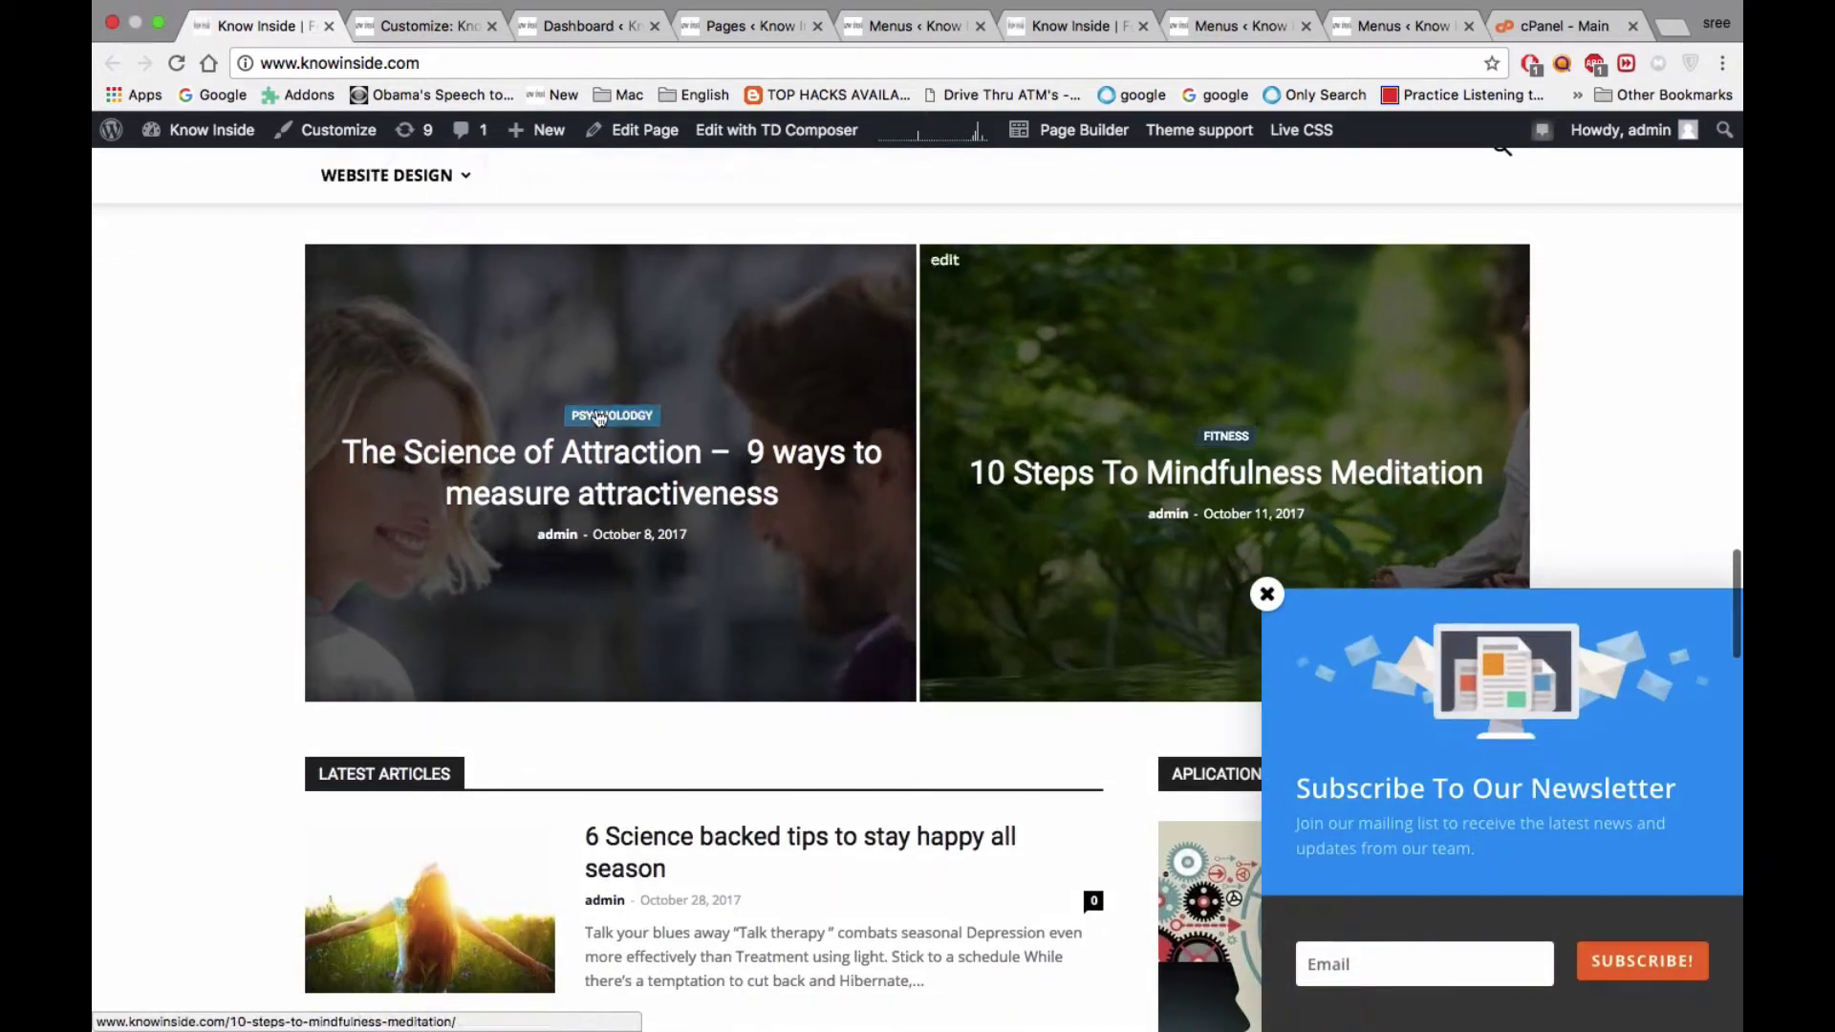
scroll(822, 602, "down", 15)
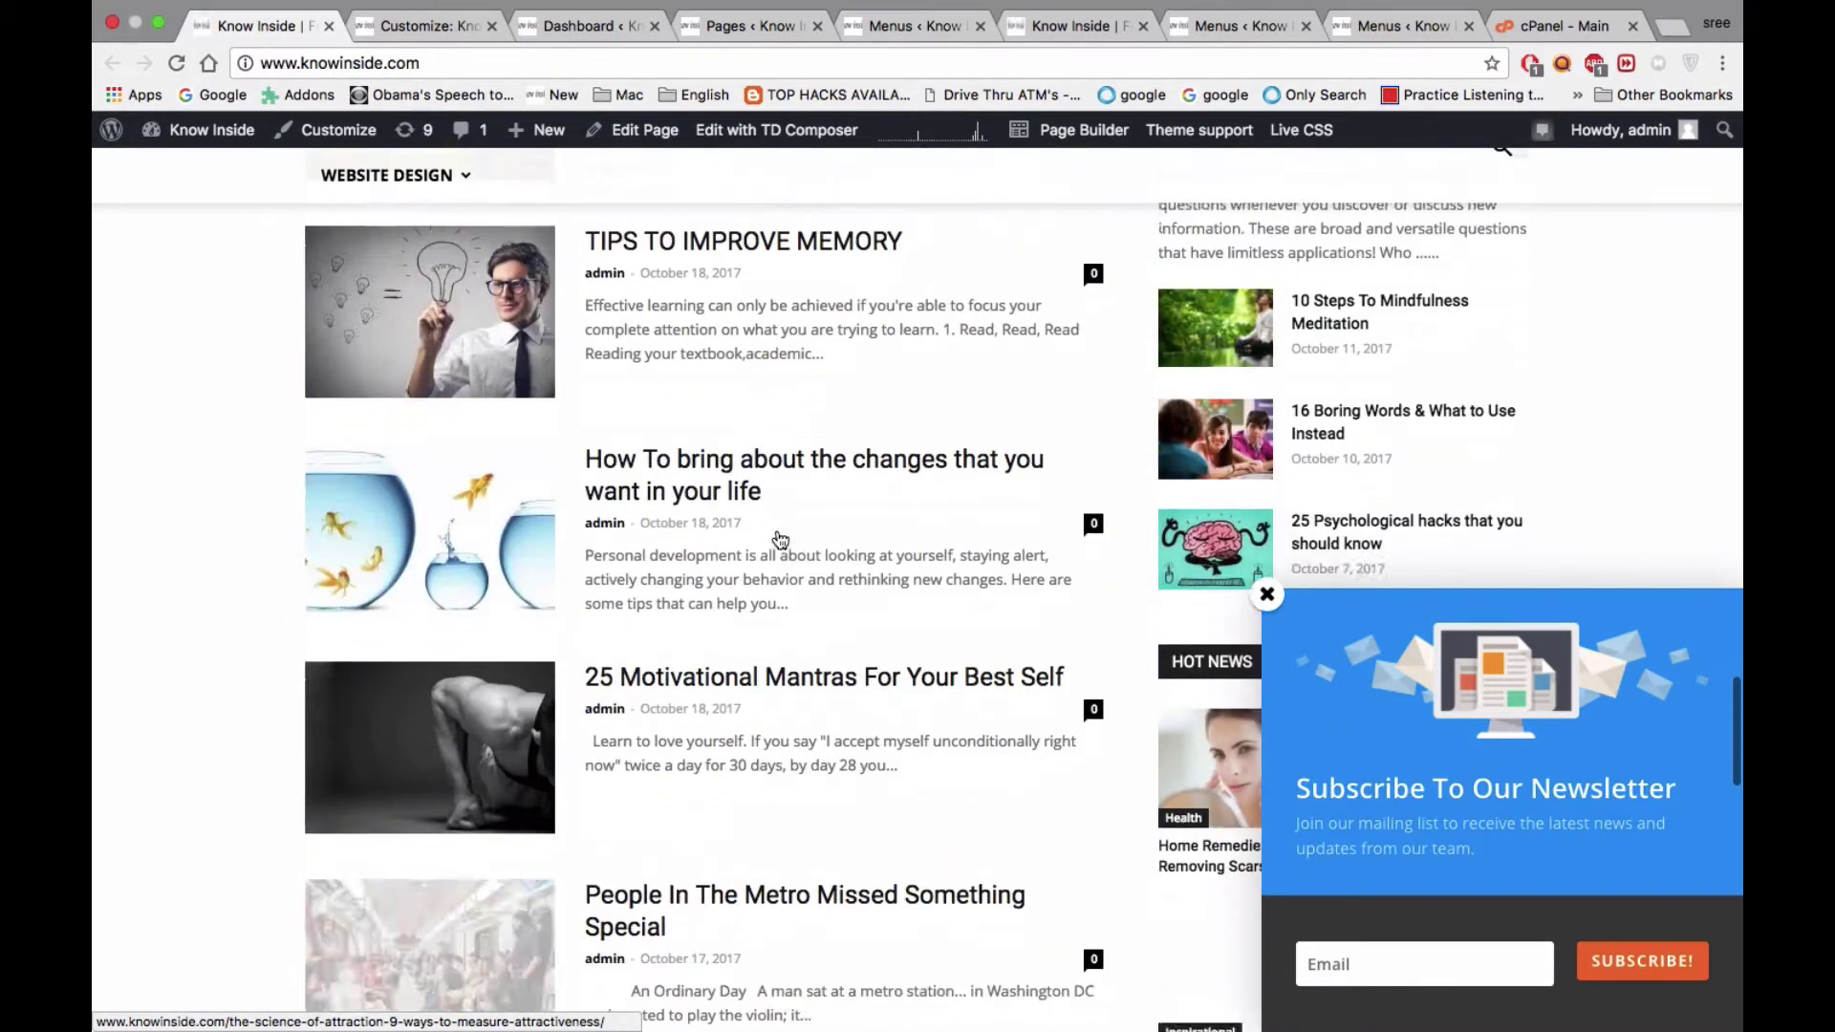
scroll(549, 636, "down", 7)
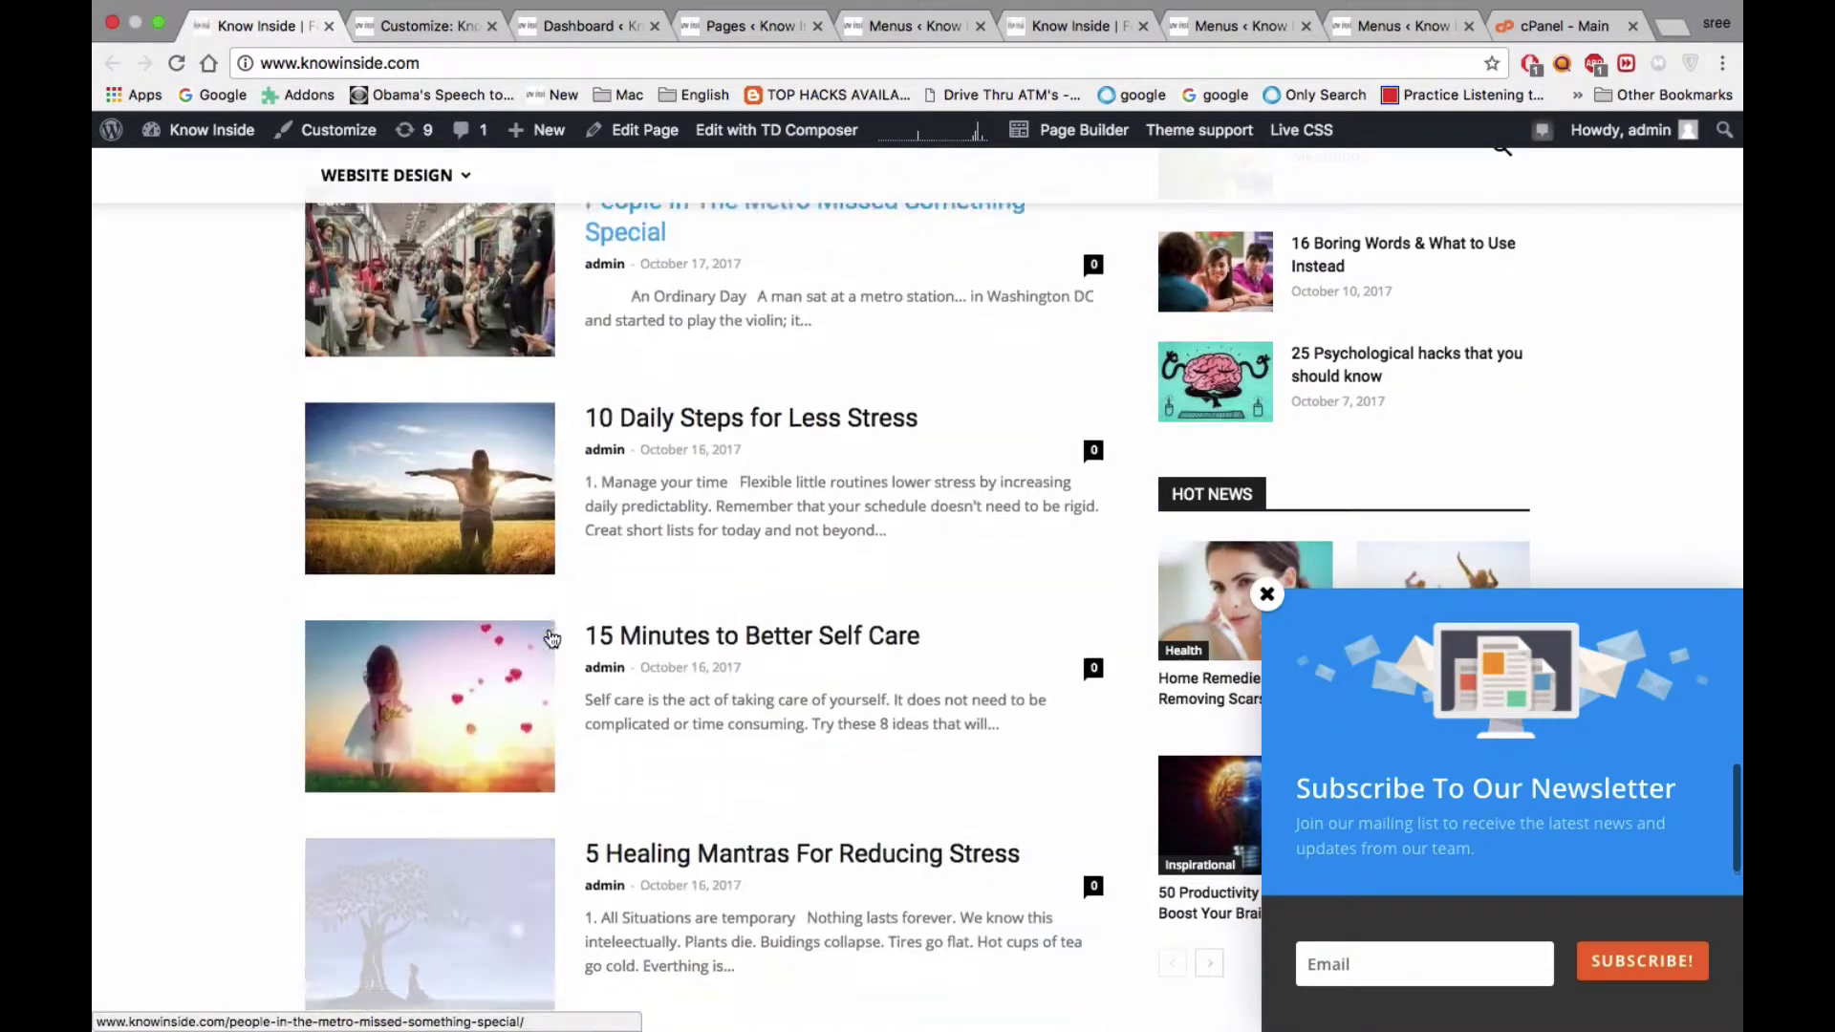
scroll(551, 639, "down", 5)
scroll(550, 636, "up", 15)
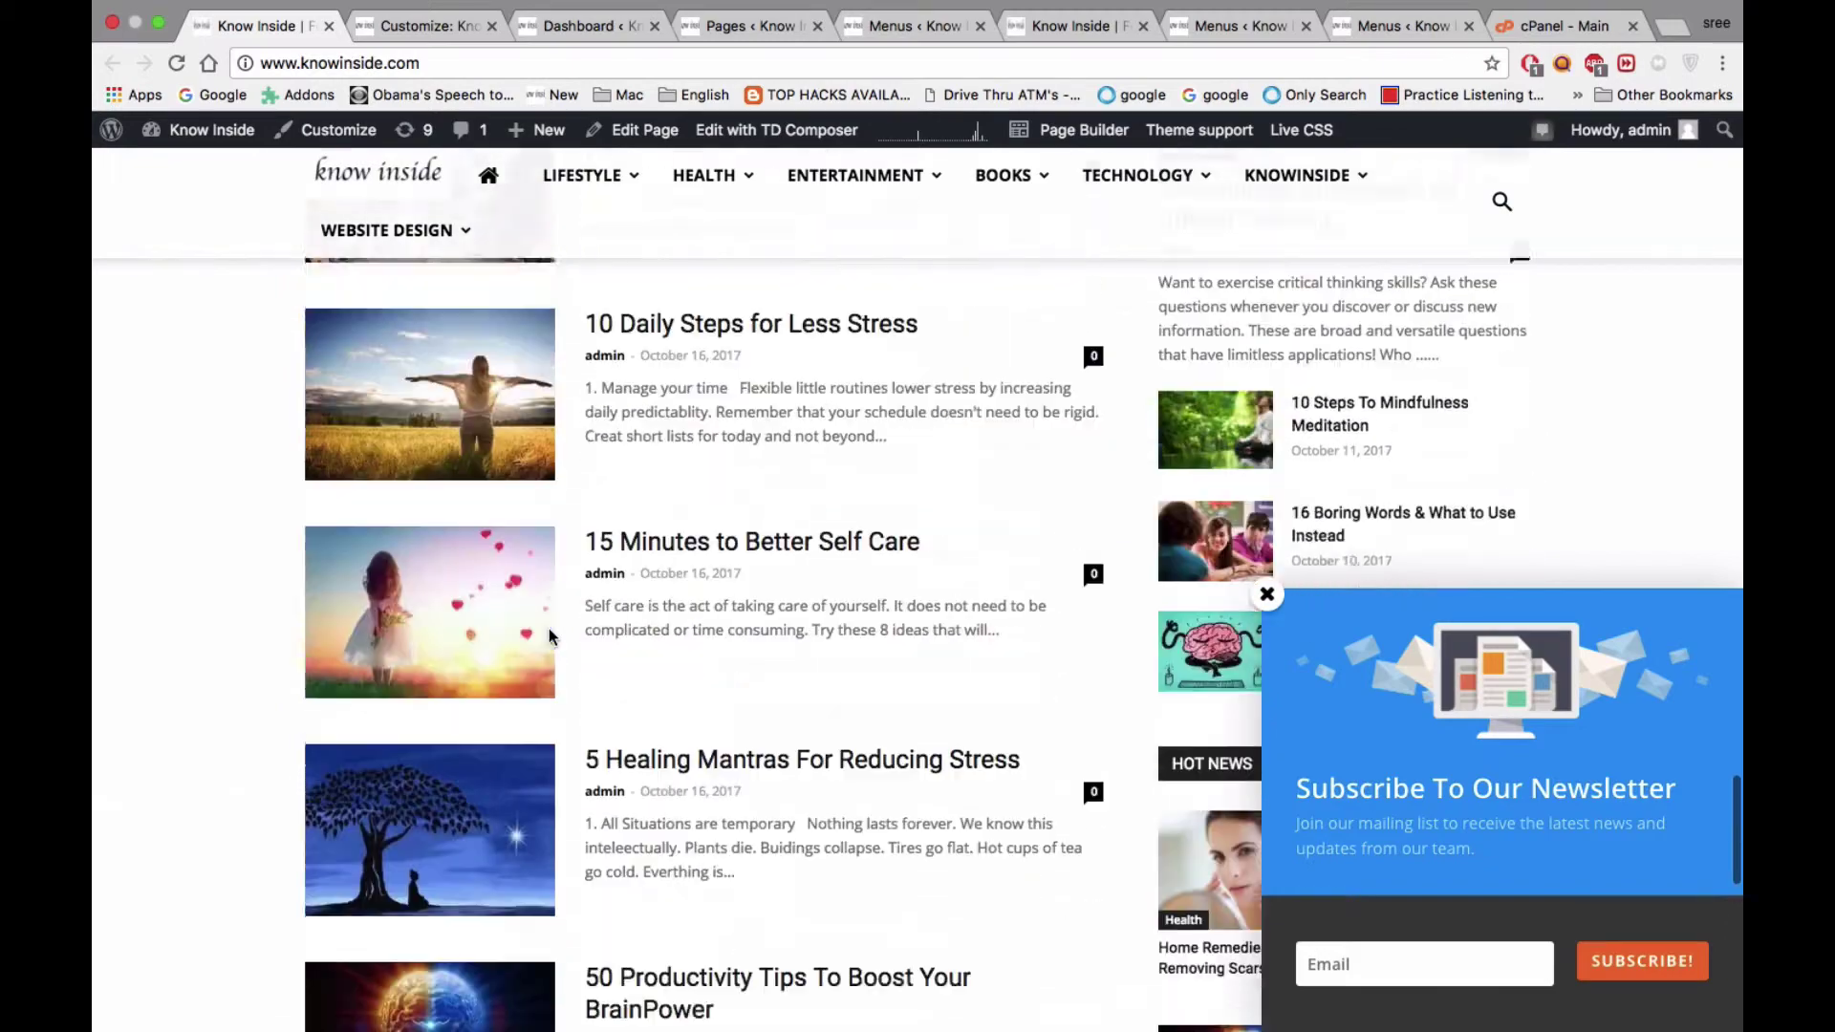
scroll(549, 628, "up", 10)
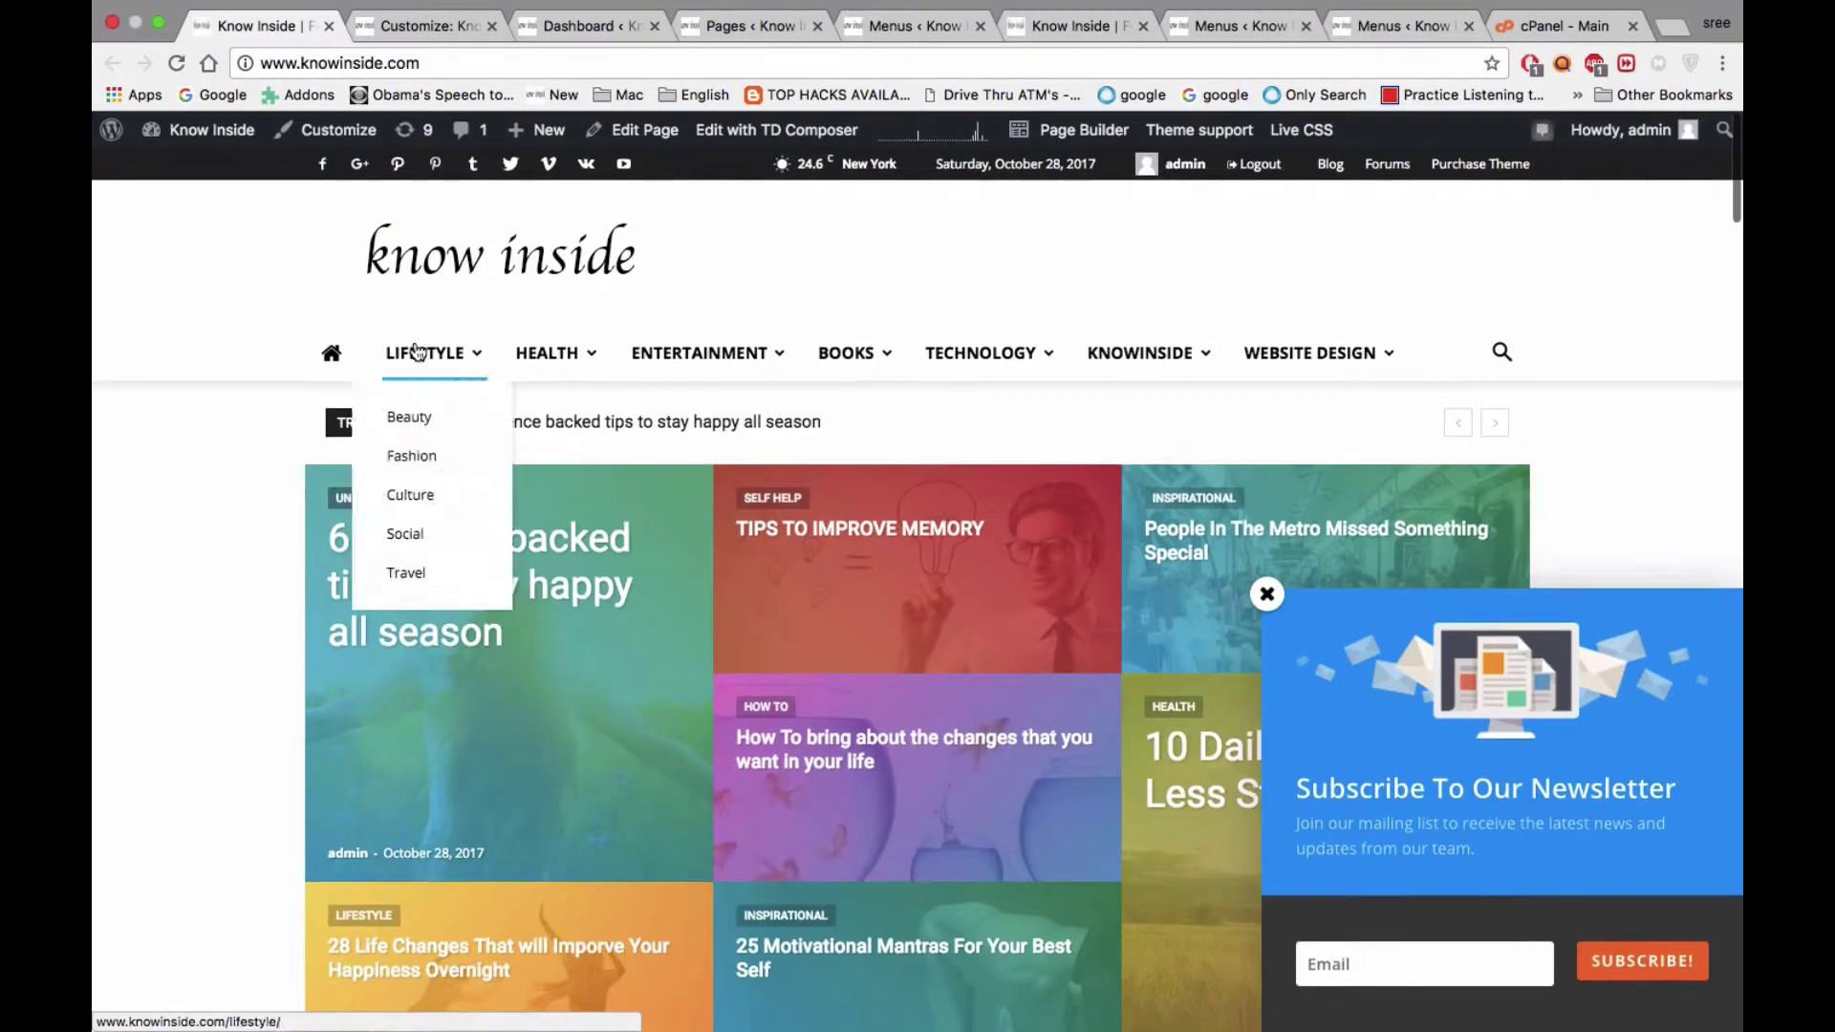
left_click(445, 28)
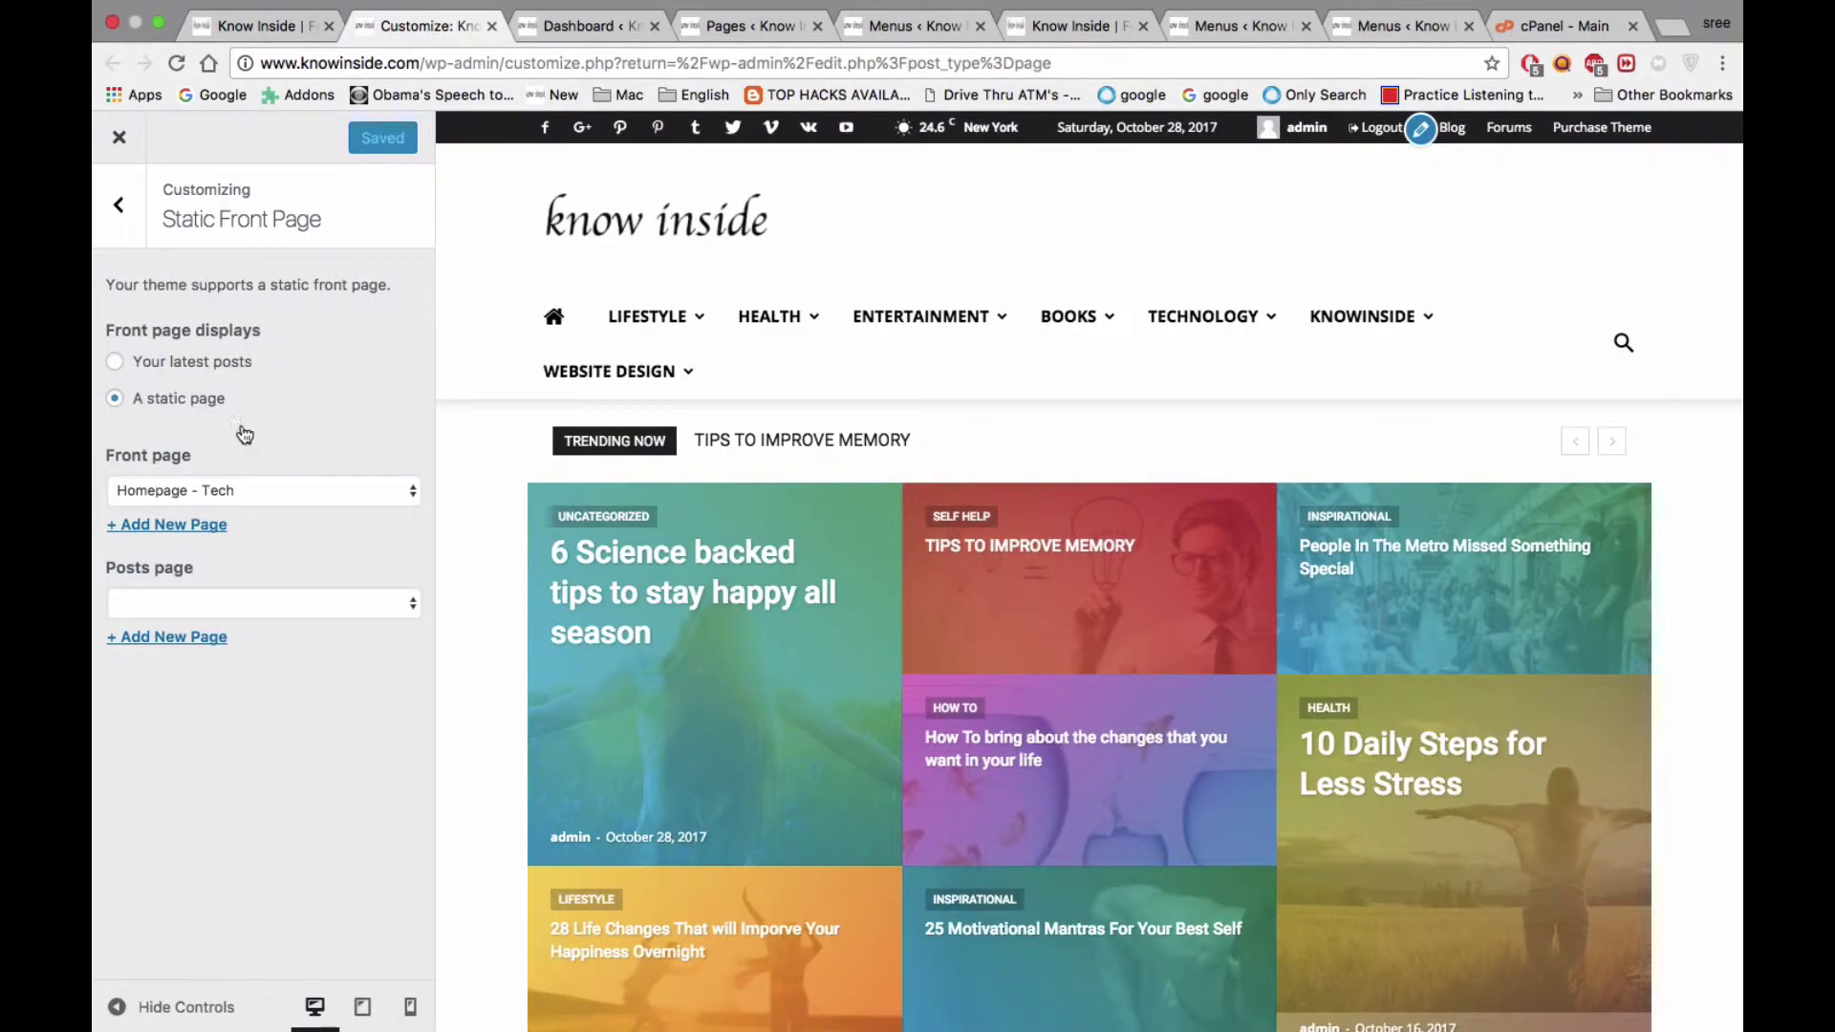
Publish Homepage - Full Post Featured as the front page and reload the live site
left_click(314, 491)
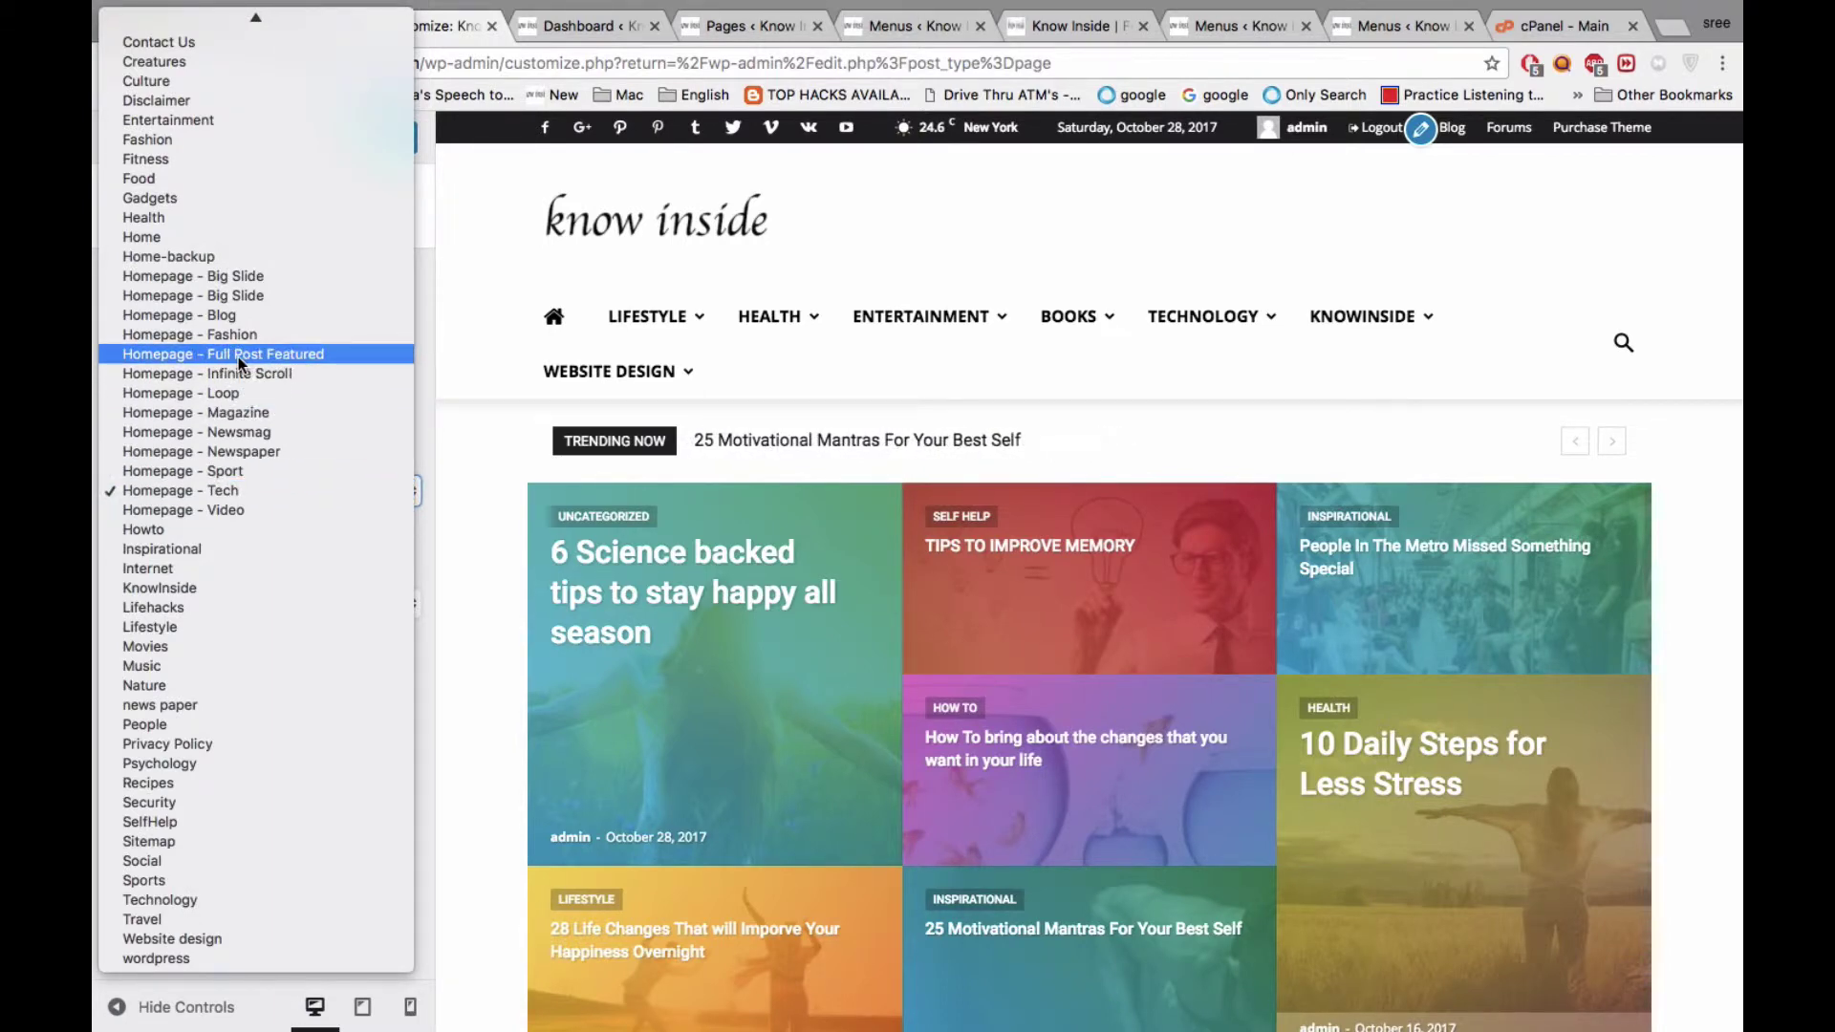
left_click(270, 357)
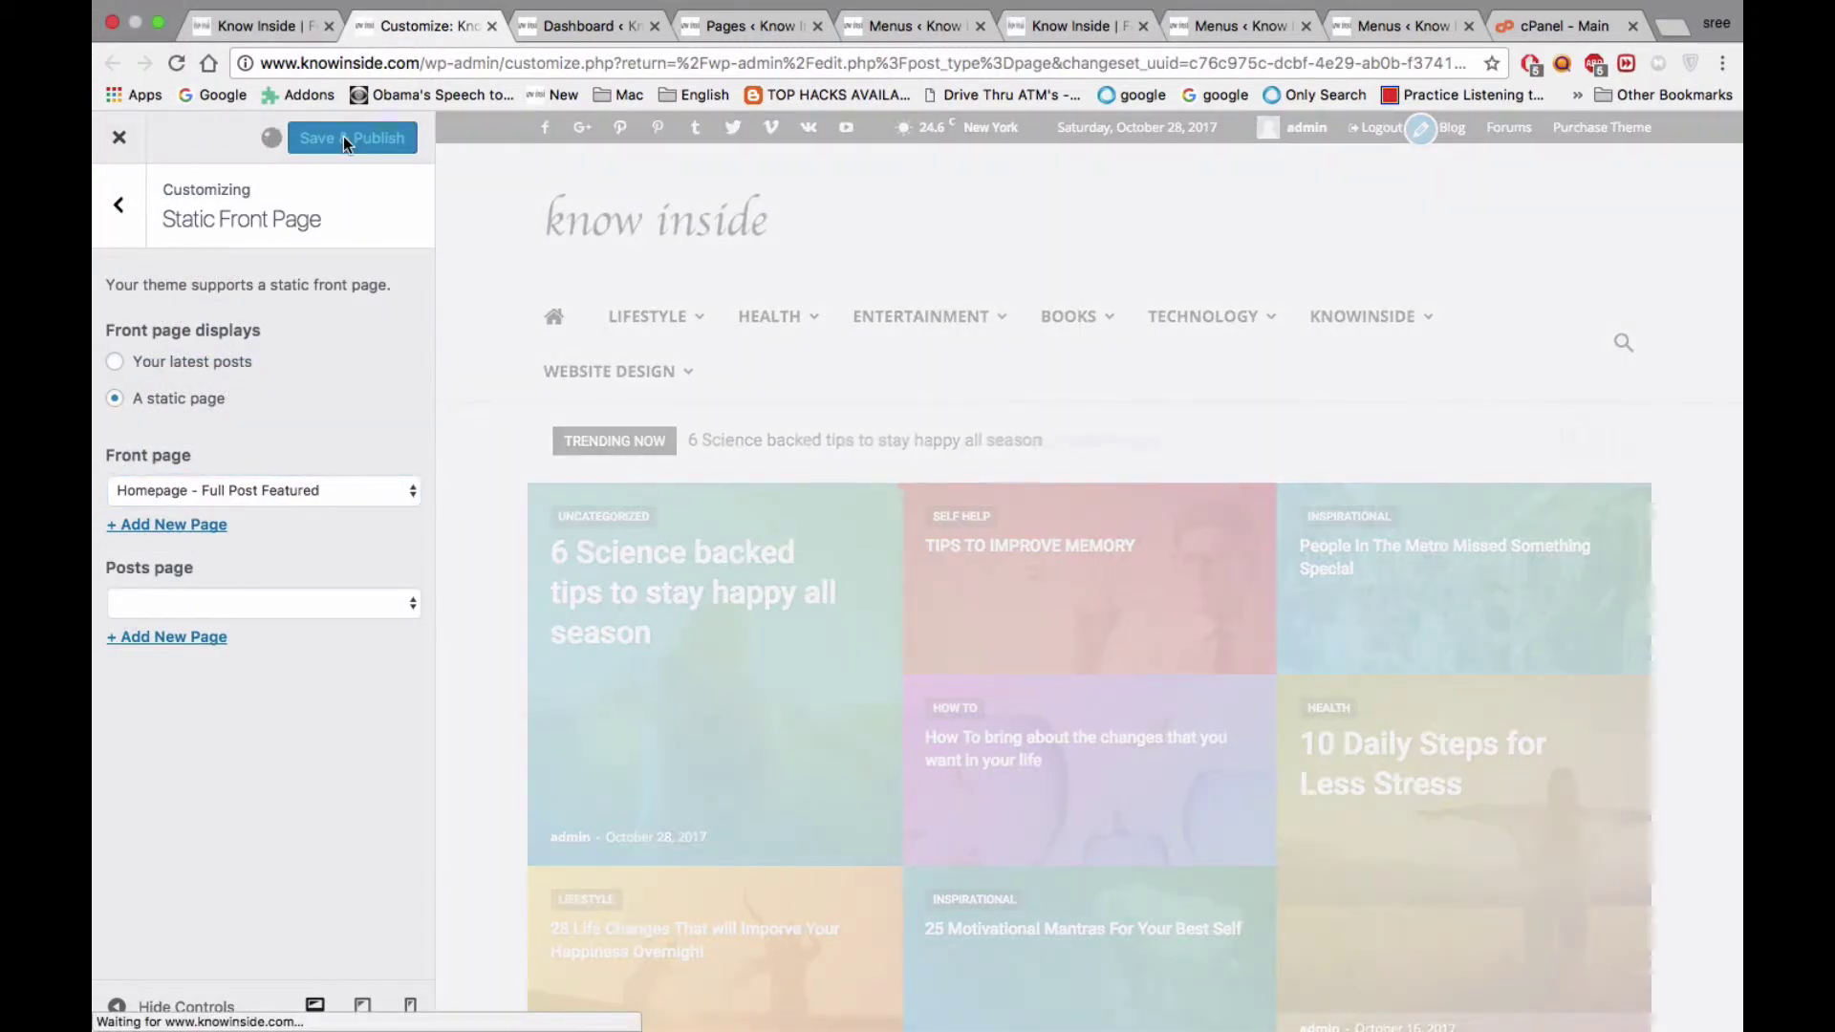
left_click(344, 140)
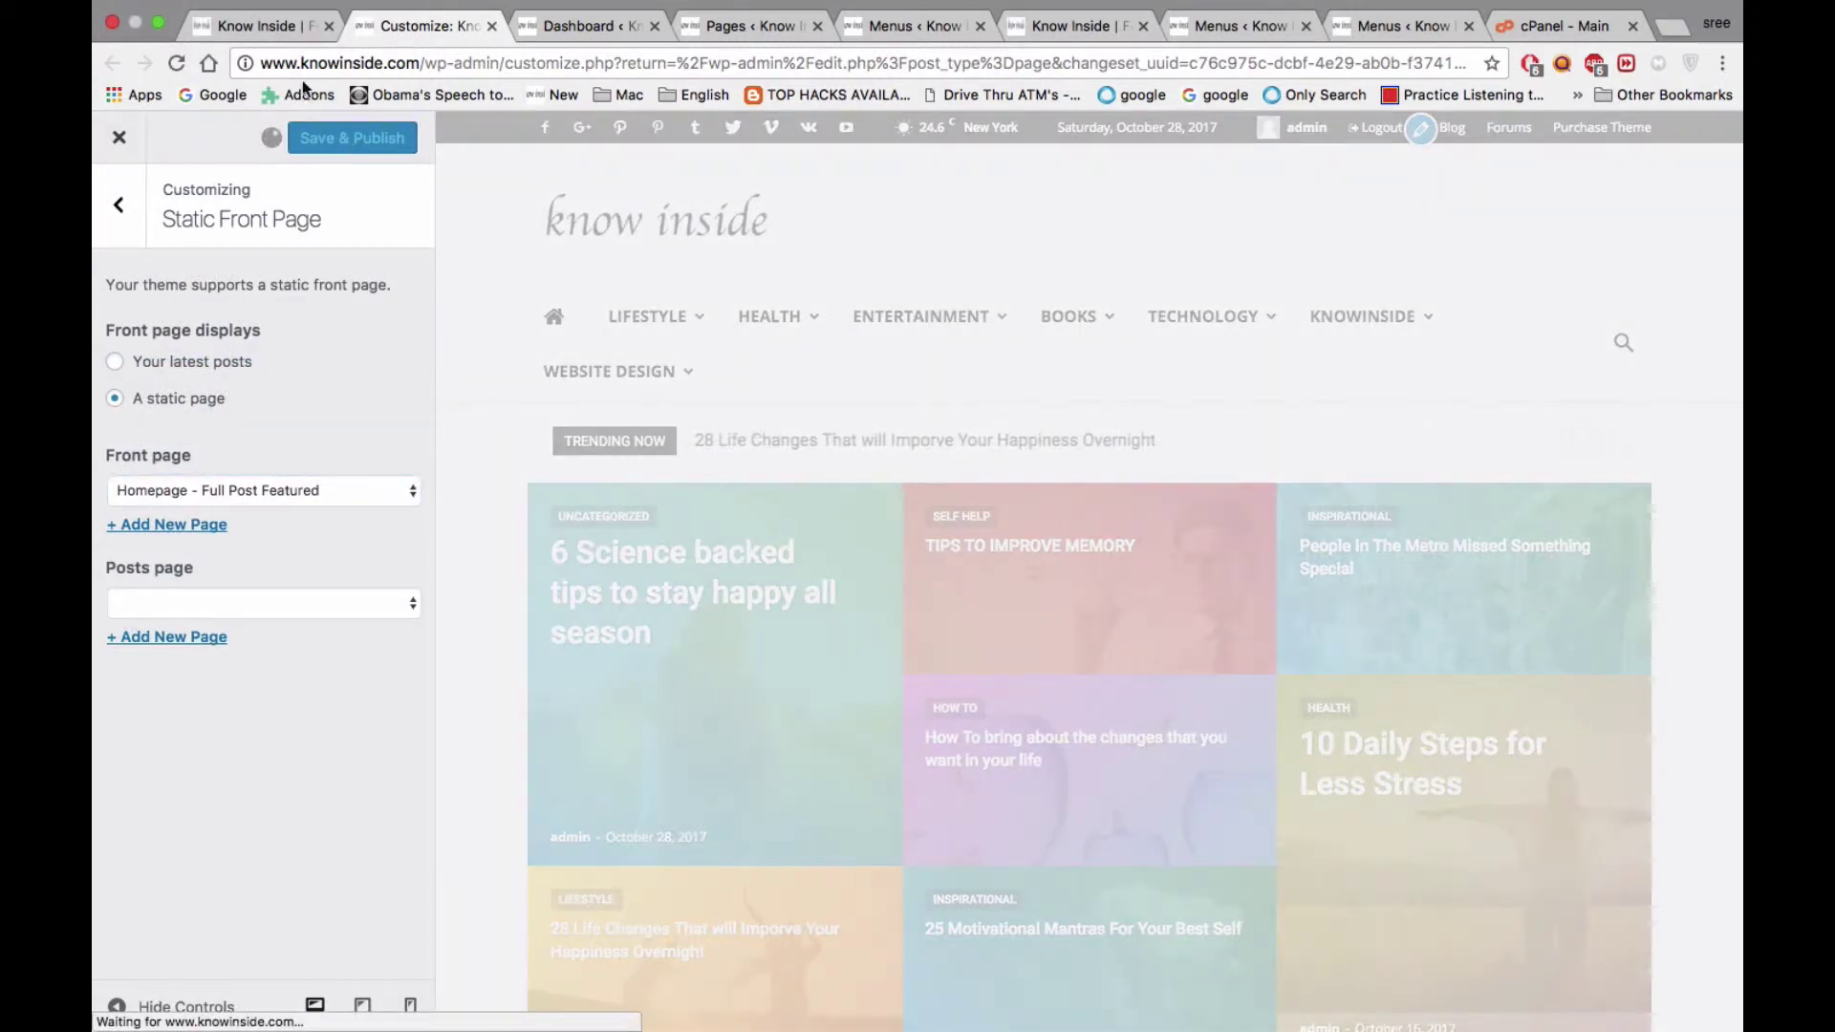
left_click(265, 33)
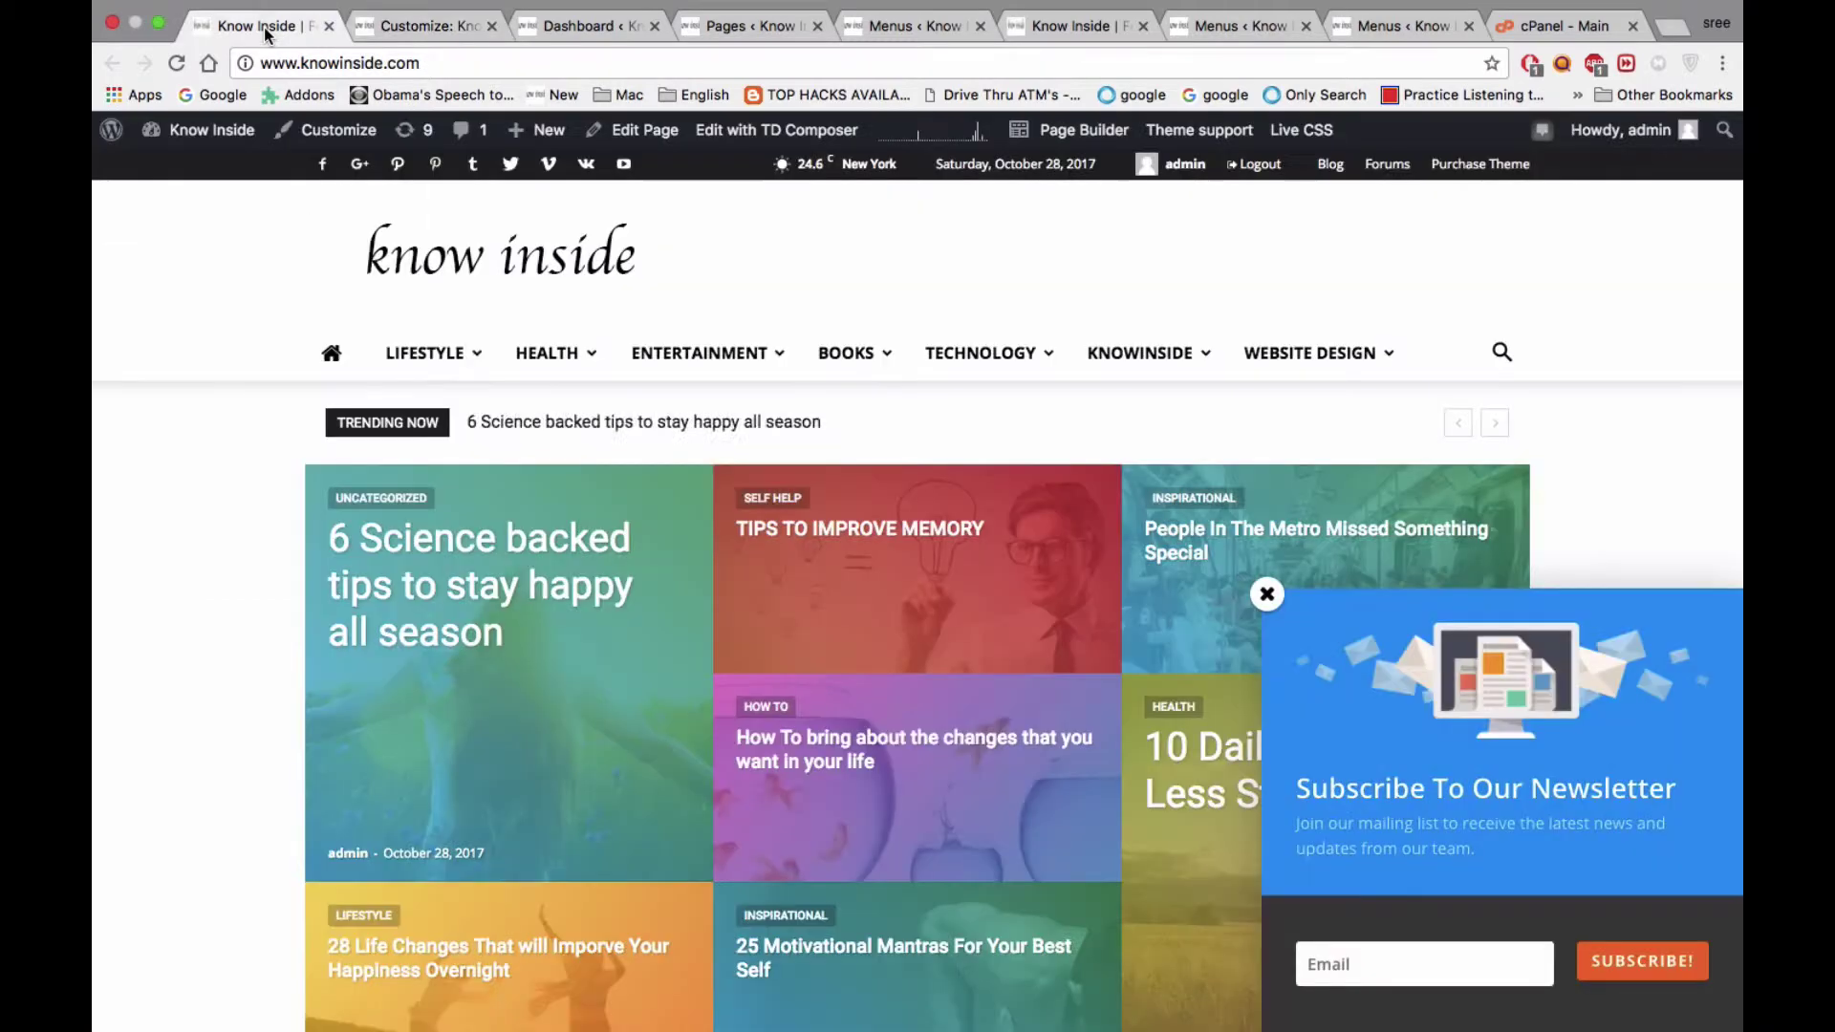
left_click(198, 67)
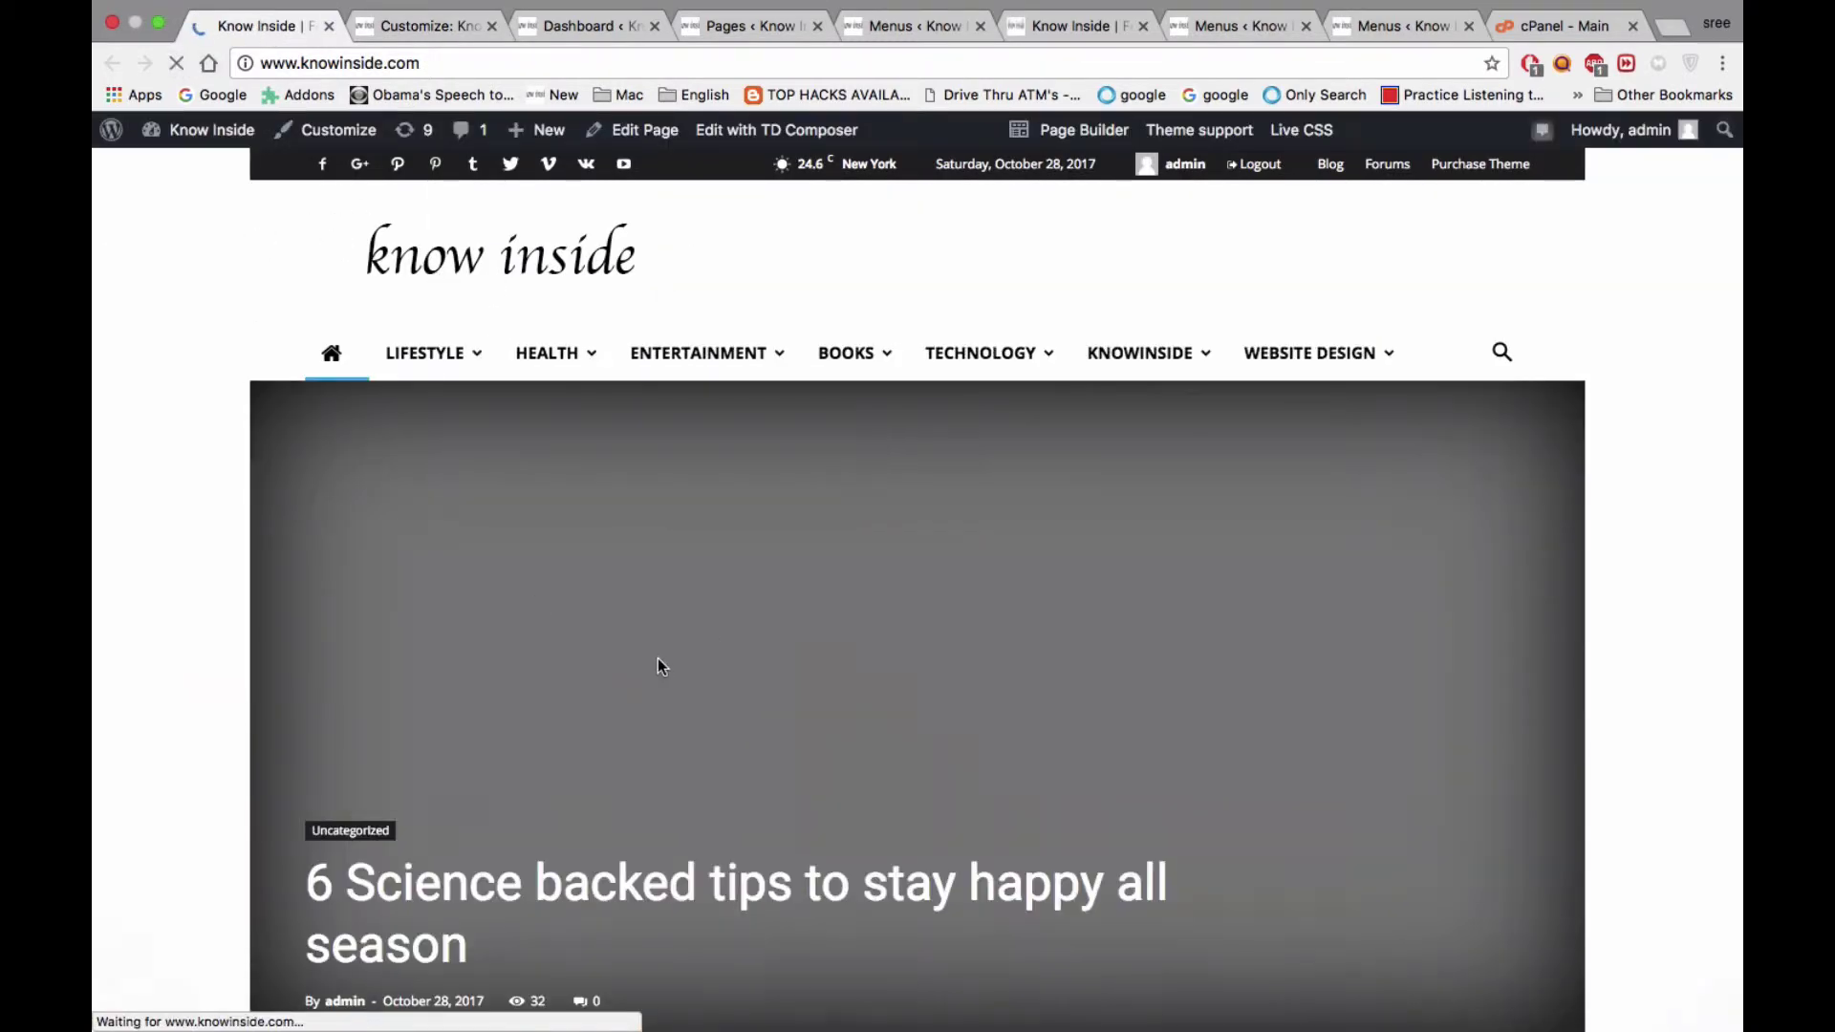
Scroll through the restored Full Post Featured homepage and dismiss the newsletter popup
scroll(235, 710, "down", 5)
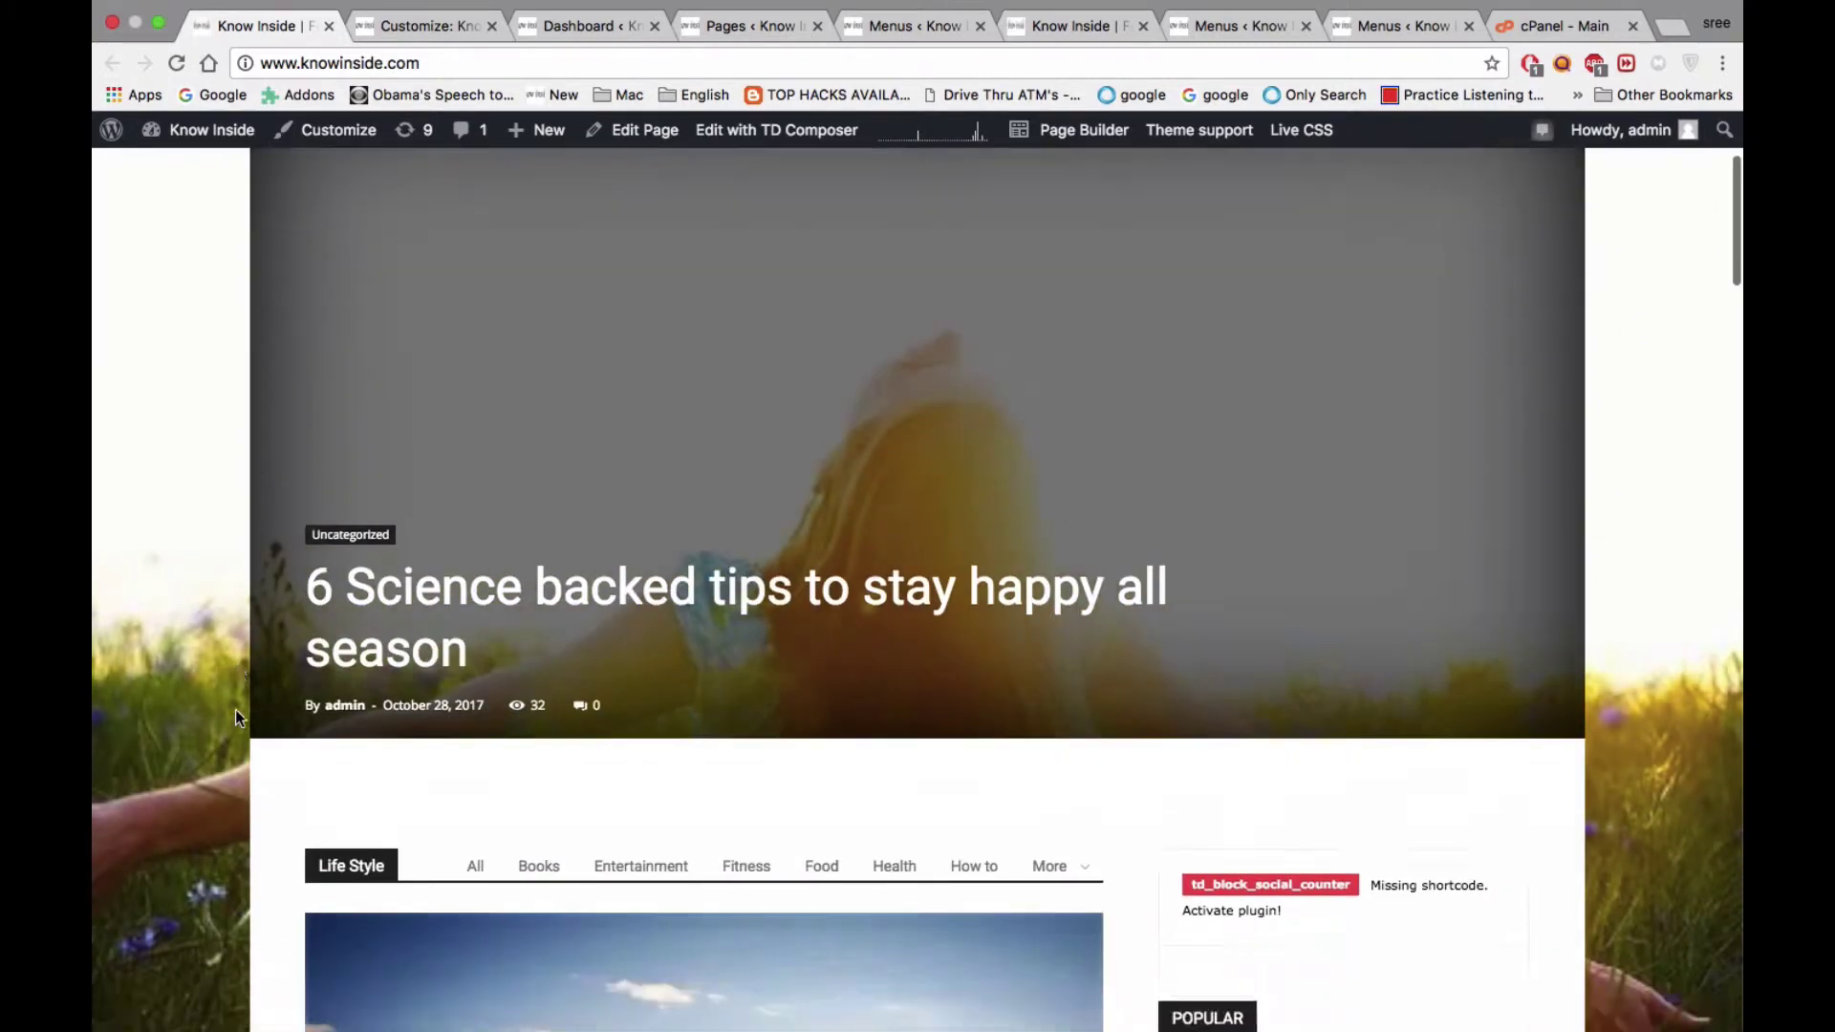
scroll(235, 709, "down", 4)
scroll(236, 710, "up", 8)
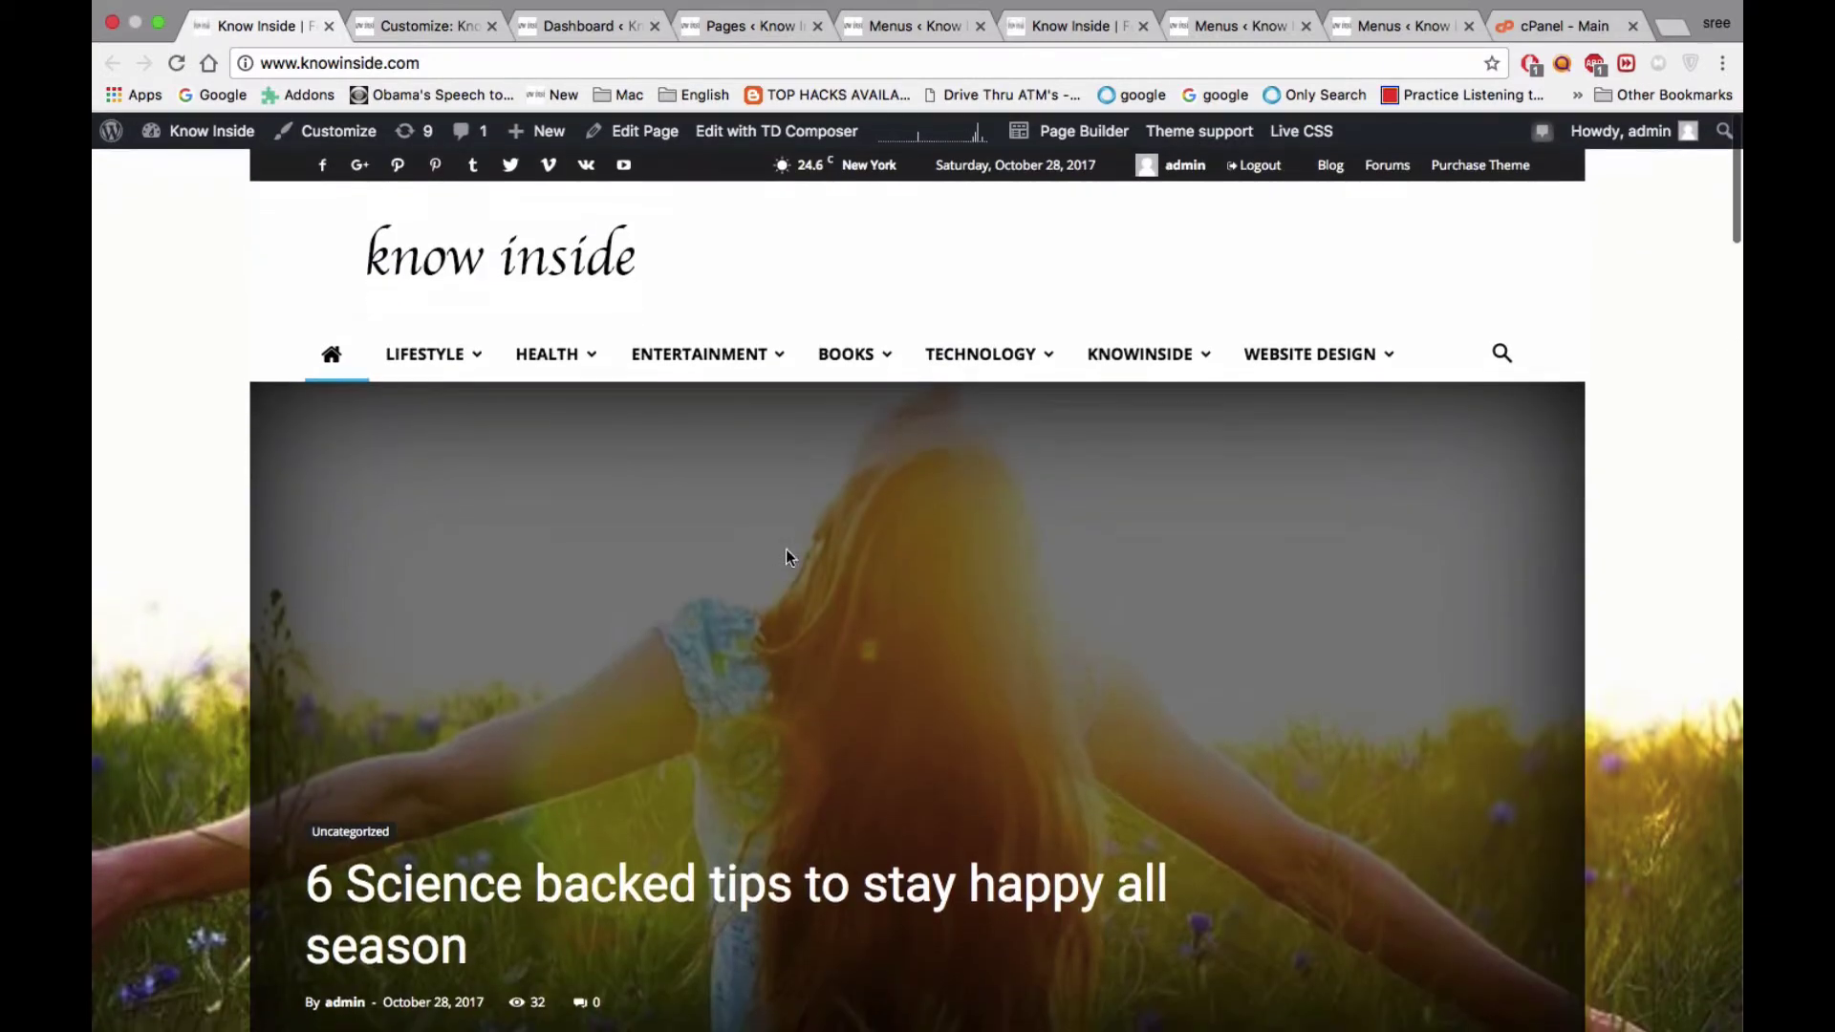
scroll(629, 622, "down", 15)
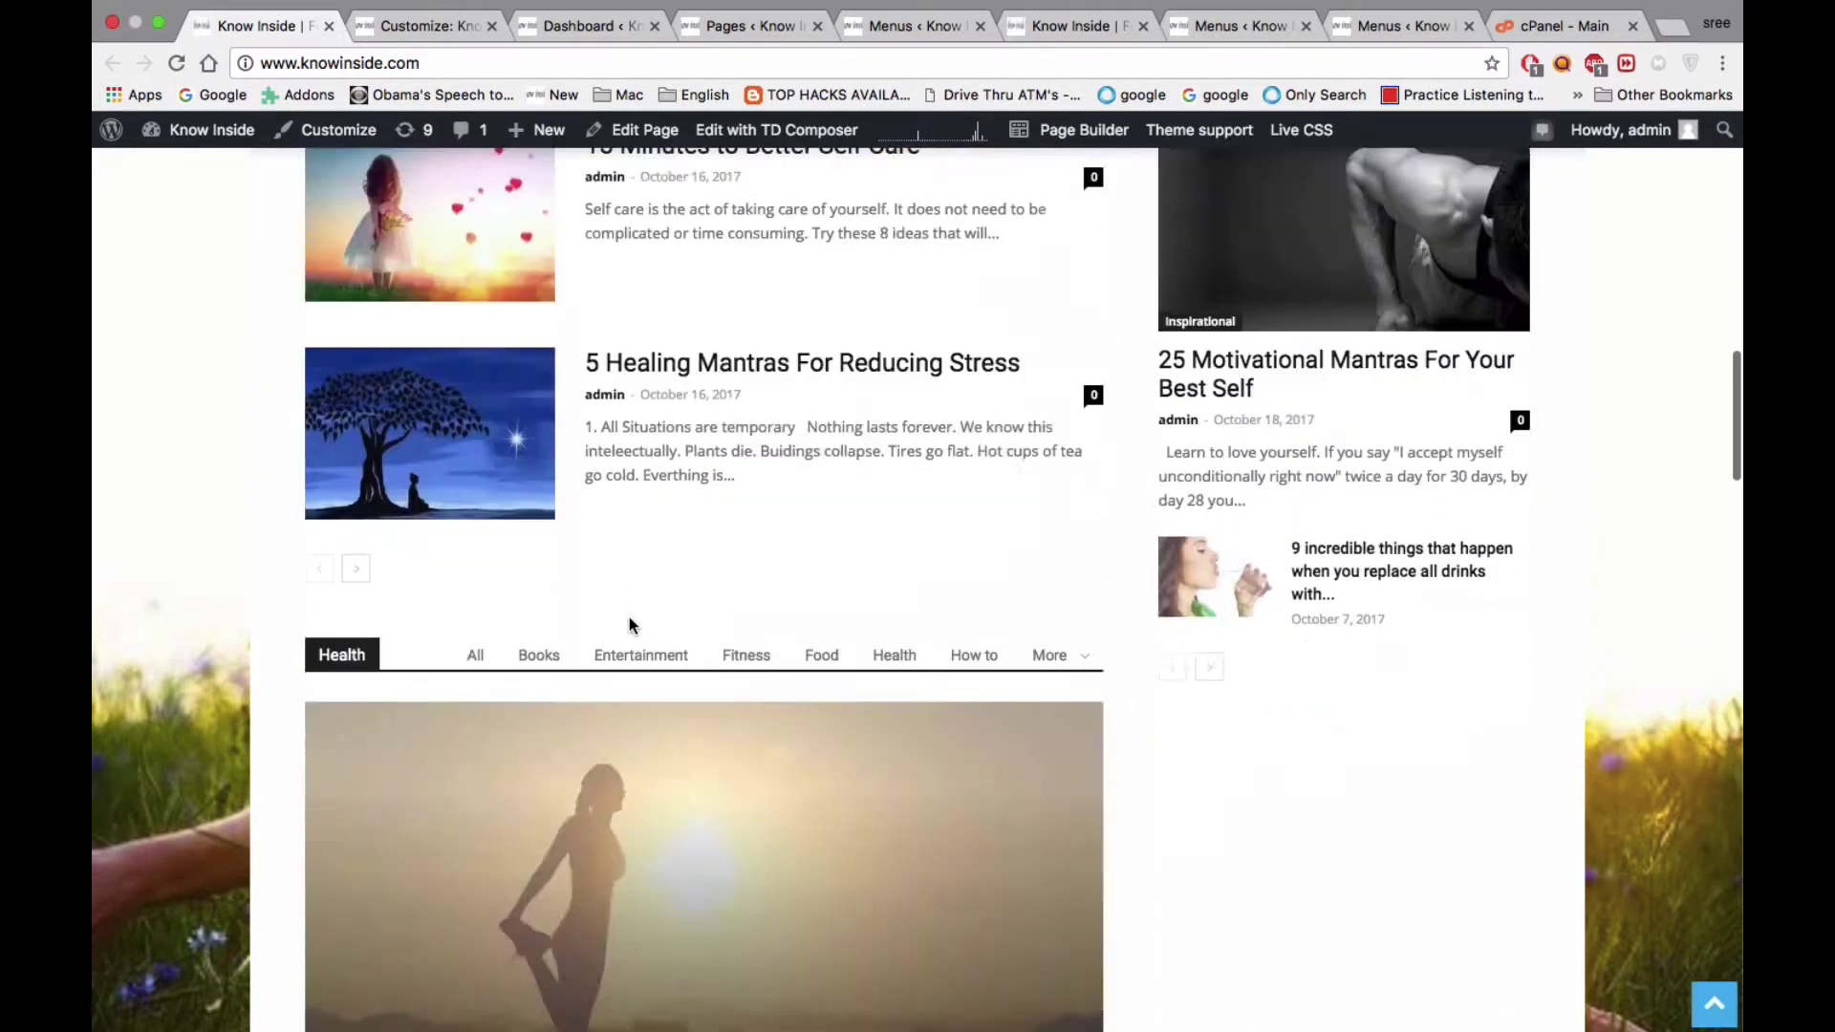
scroll(631, 626, "down", 10)
scroll(631, 627, "up", 10)
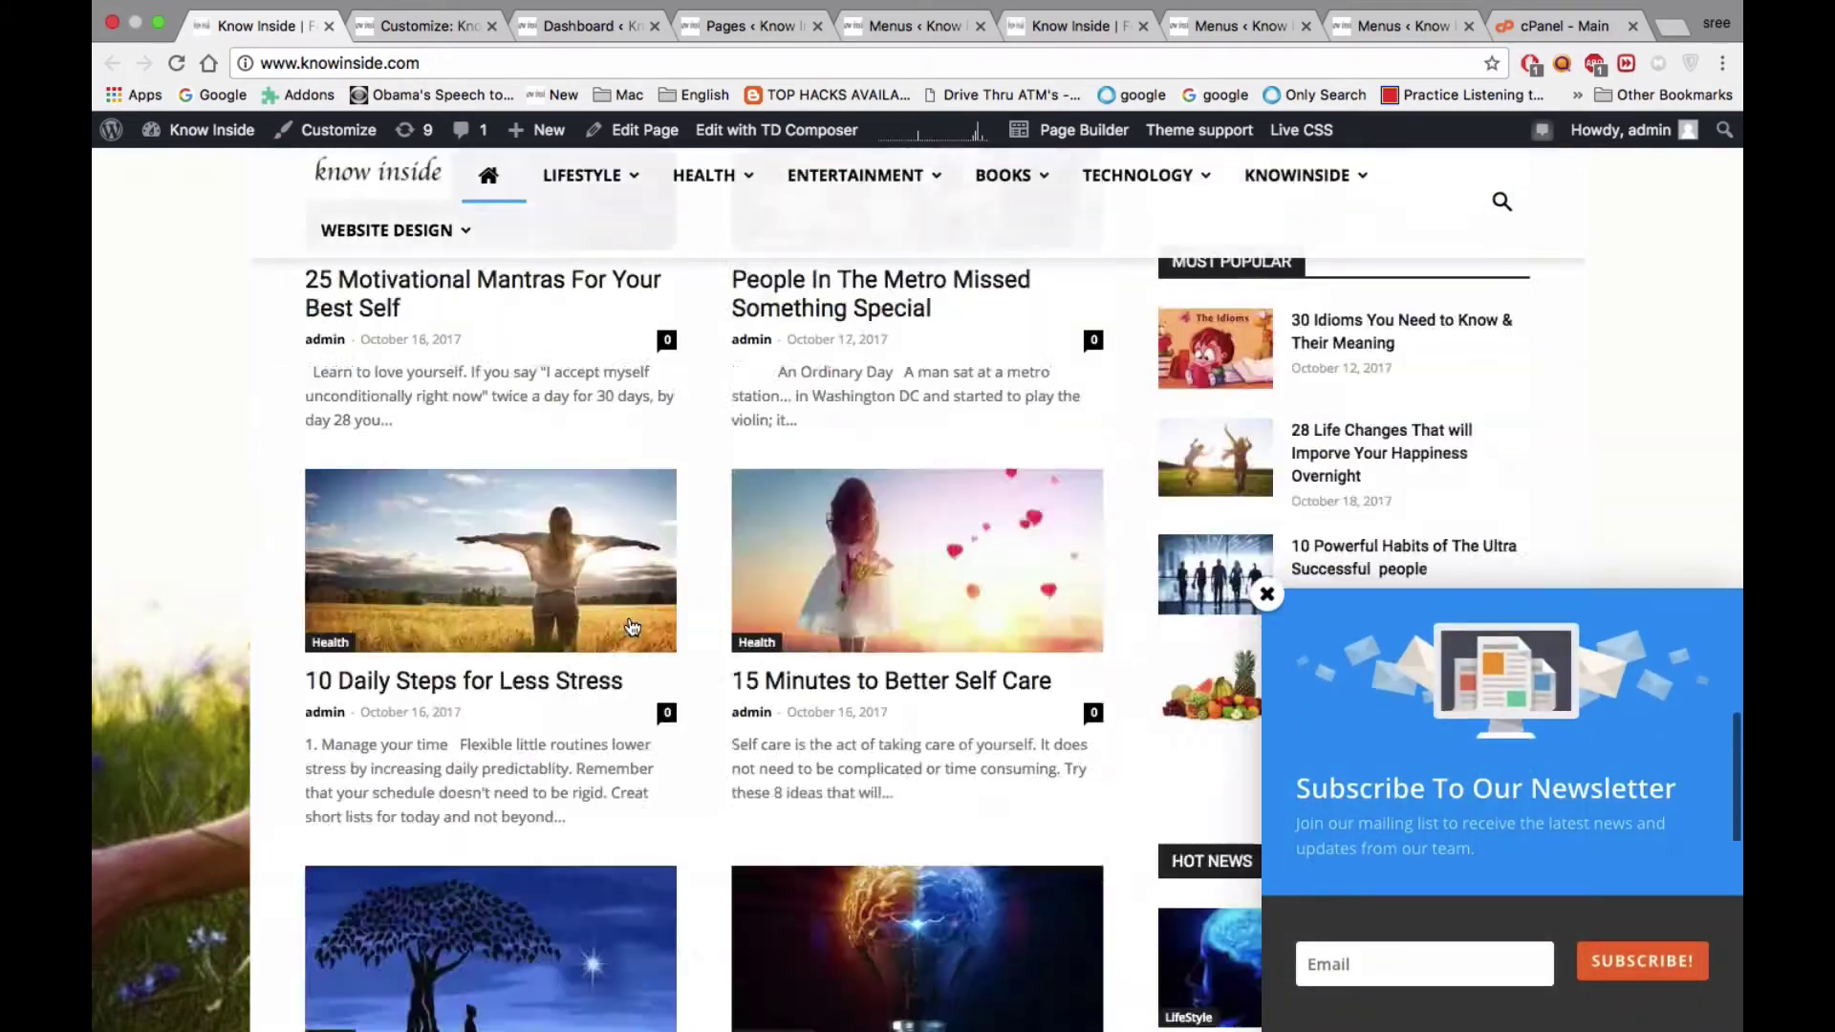
scroll(631, 626, "up", 5)
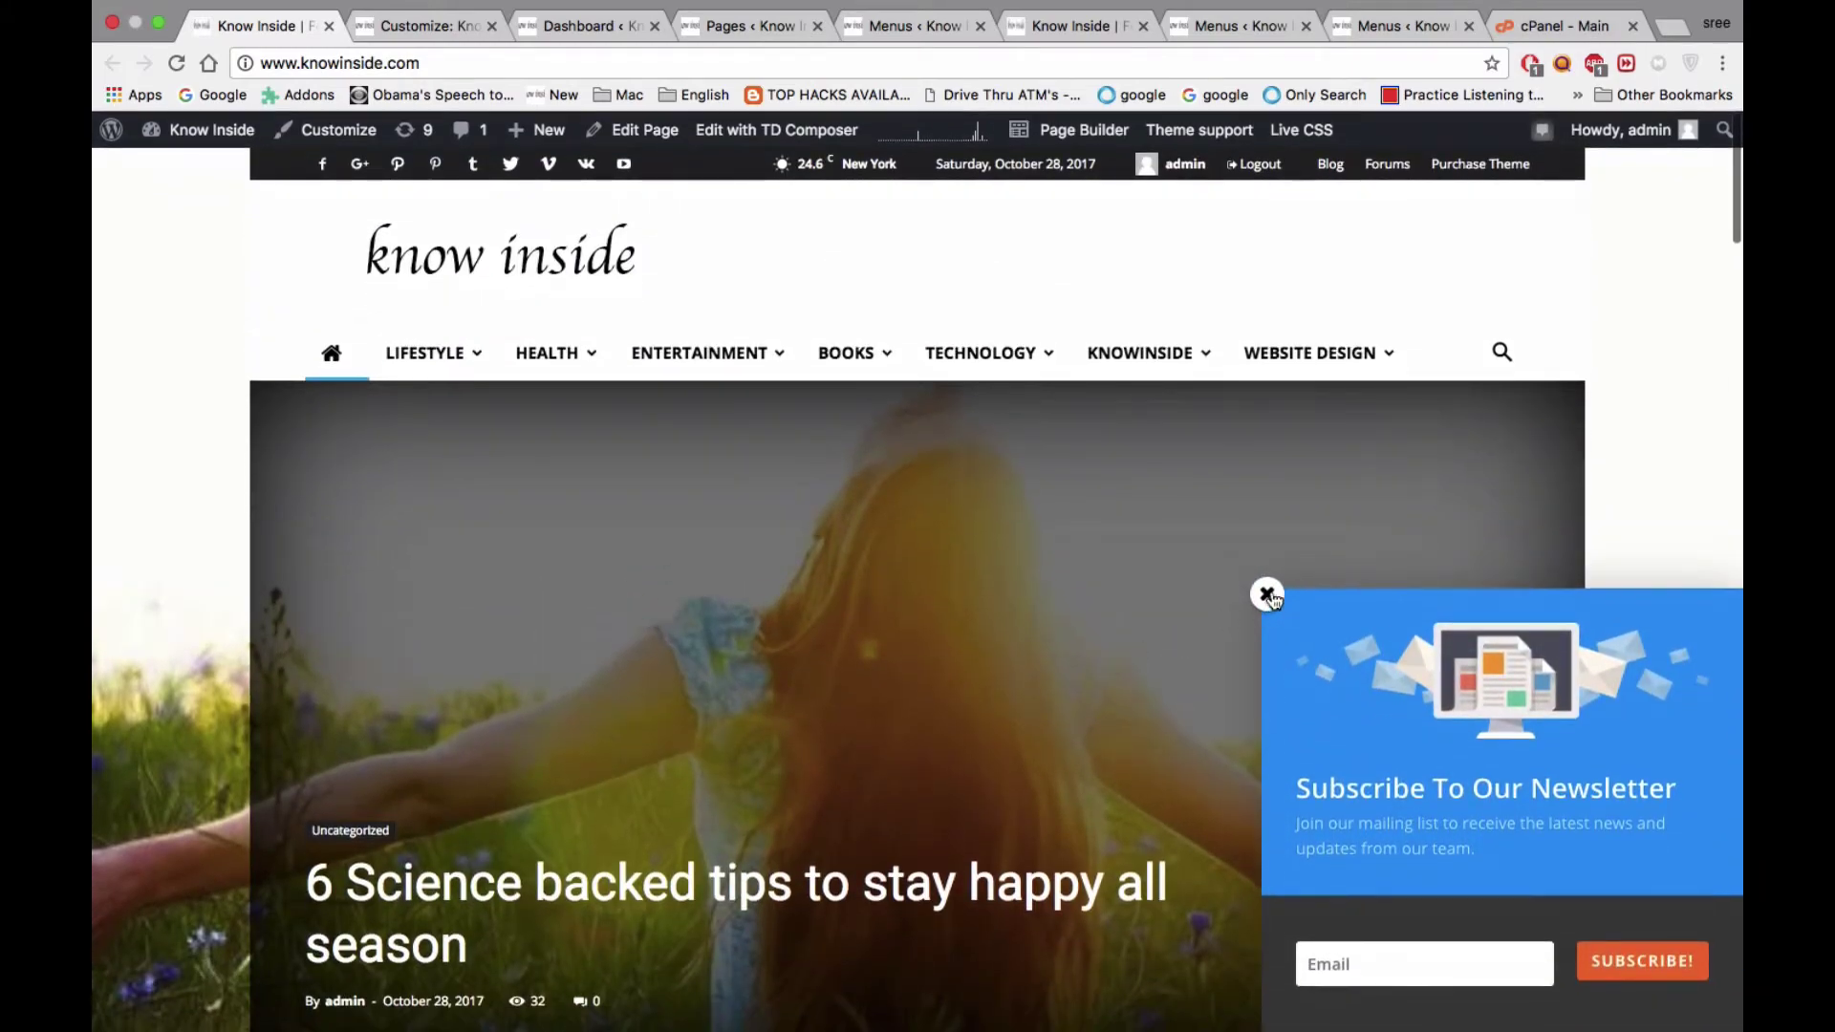
left_click(1267, 606)
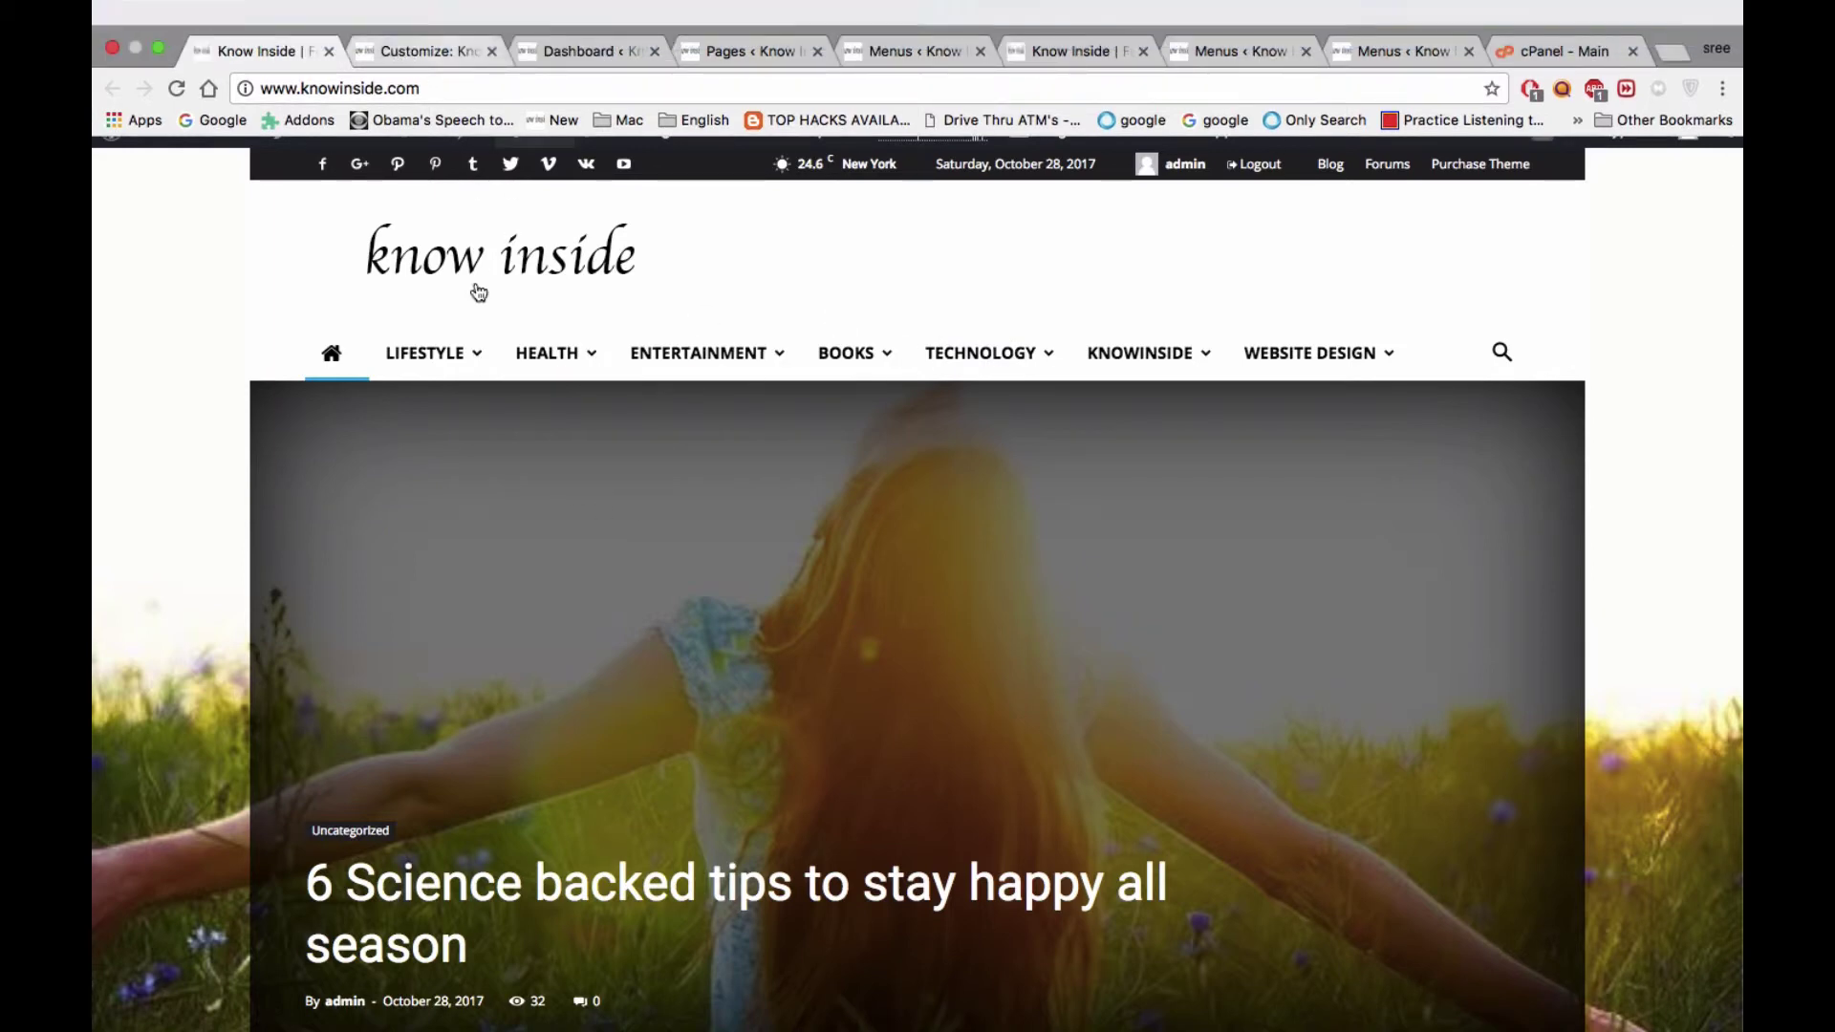
mouse_move(547, 339)
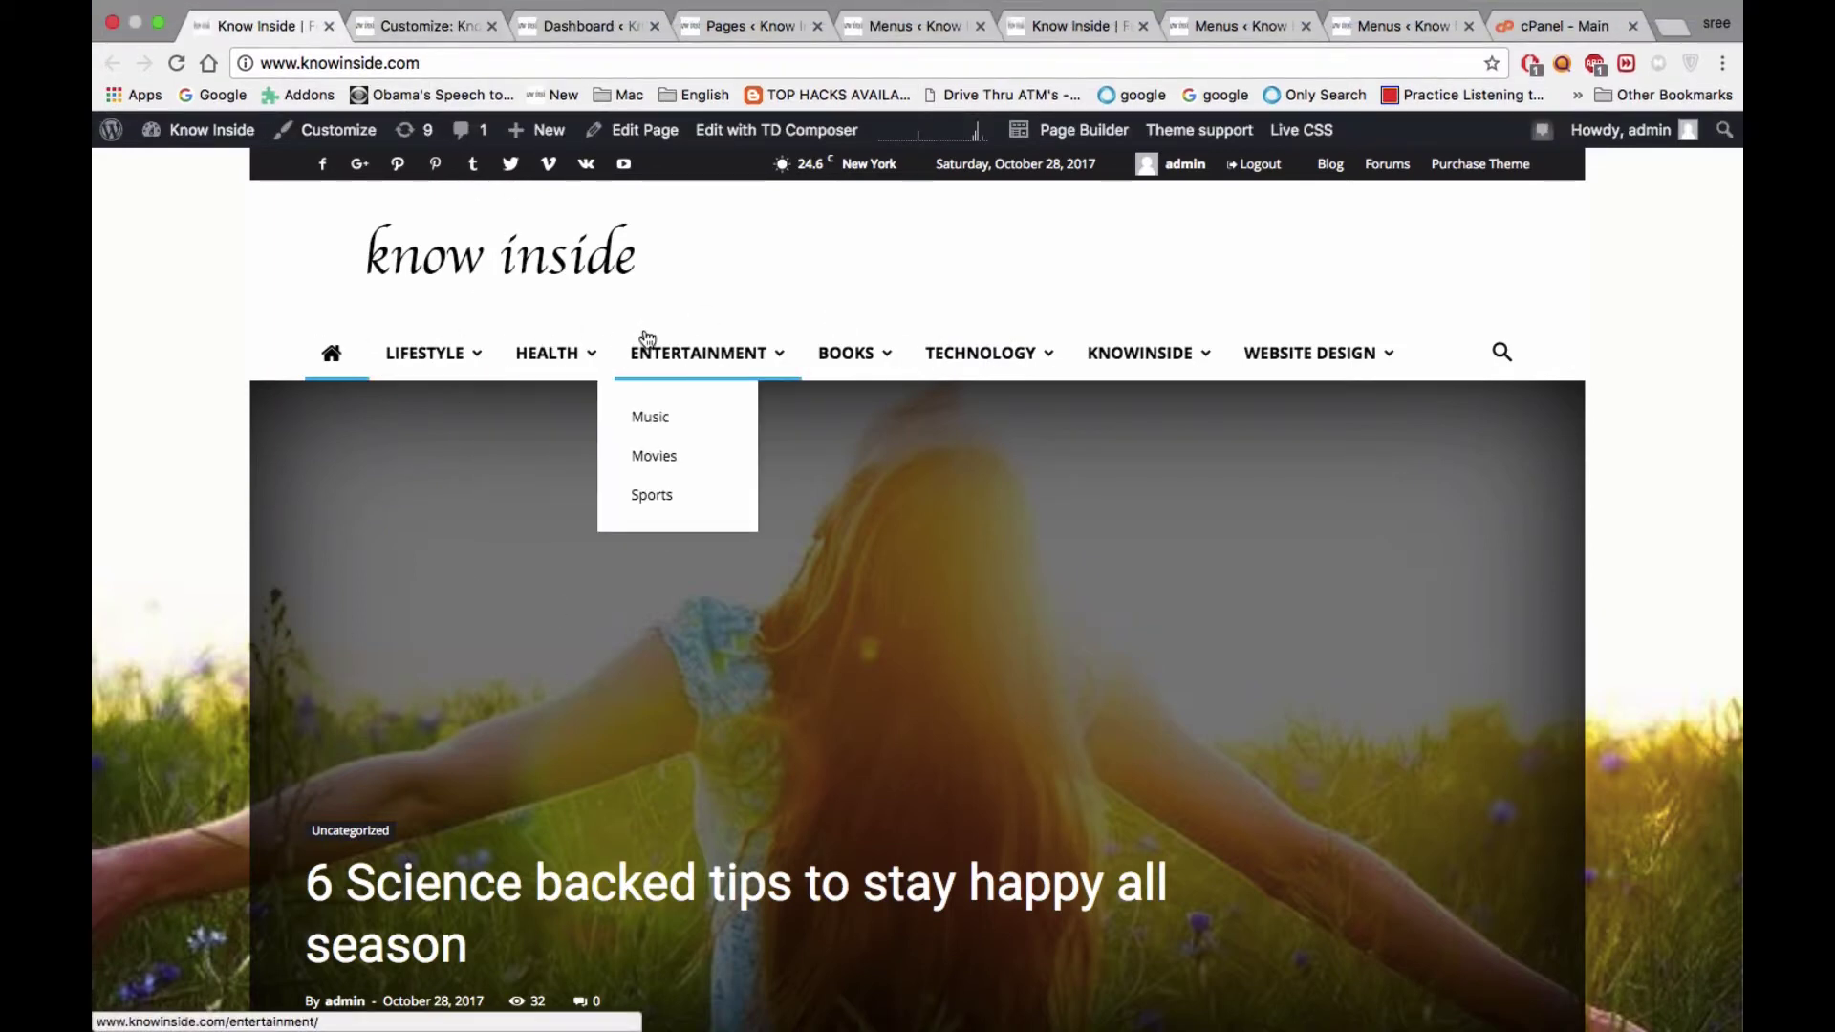
mouse_move(979, 8)
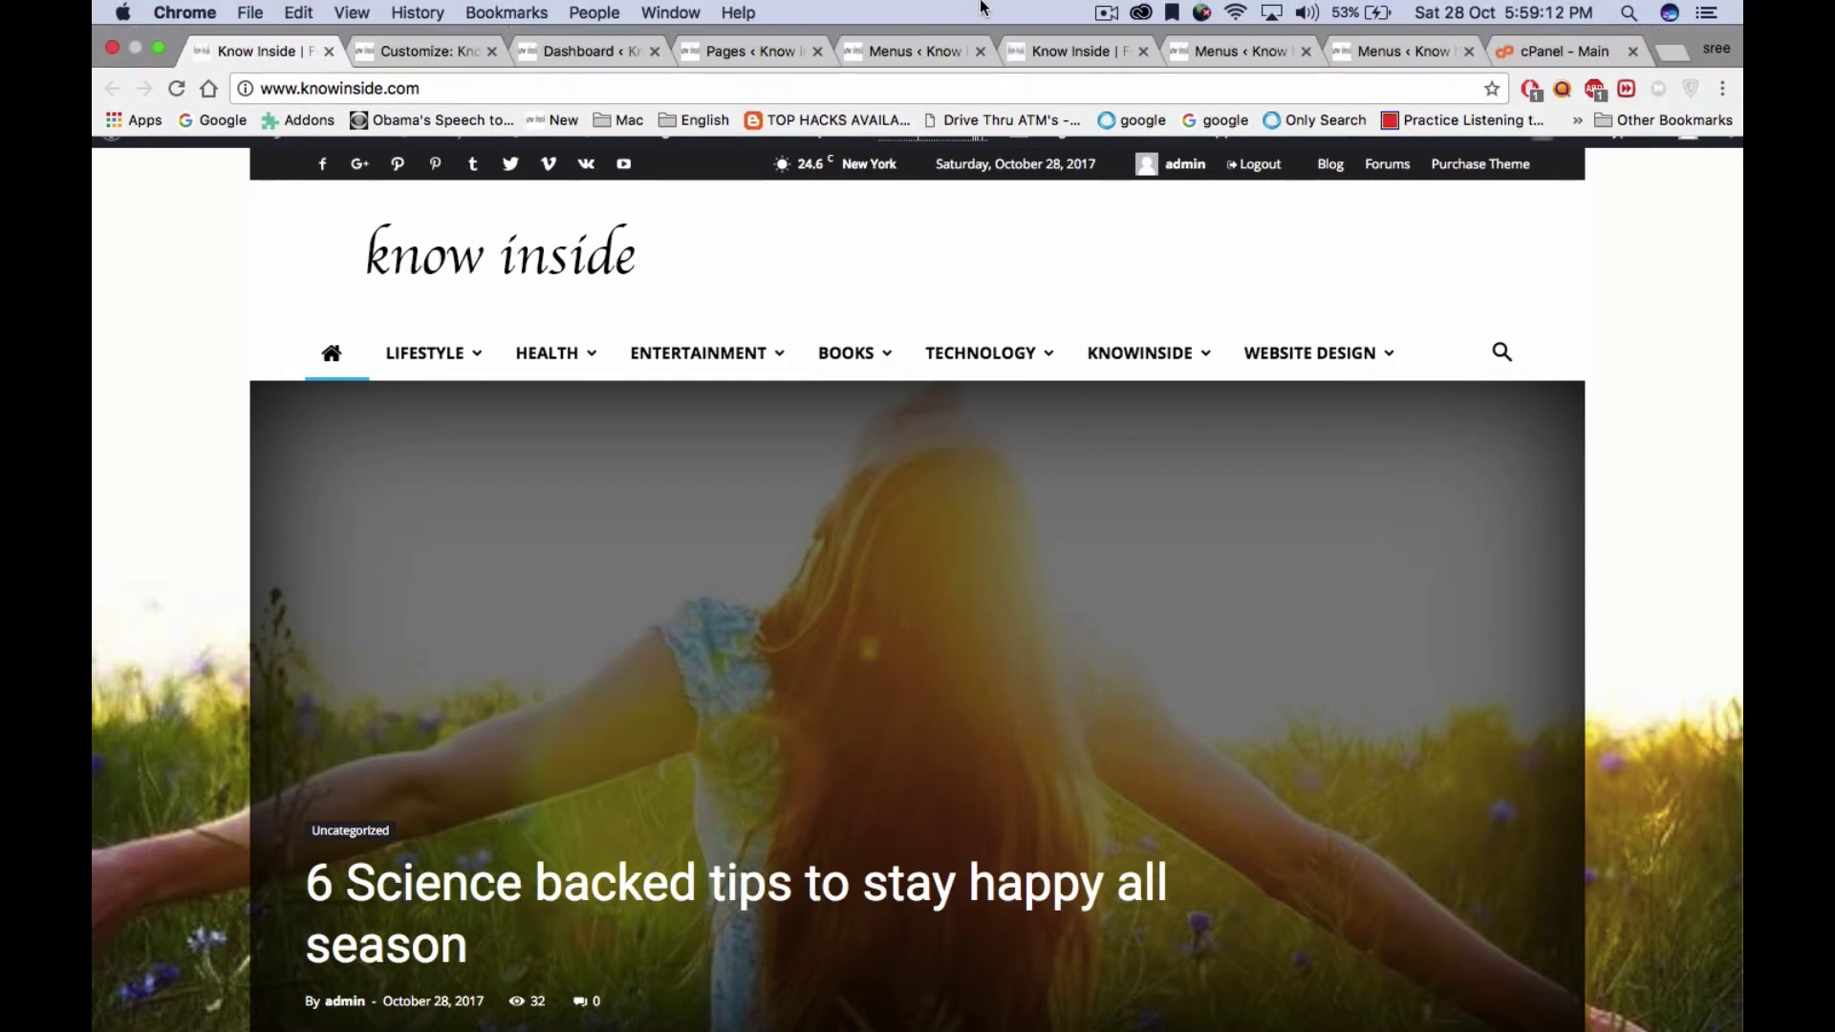
Open the ScreenFlow recording menu from the menu bar
left_click(1108, 14)
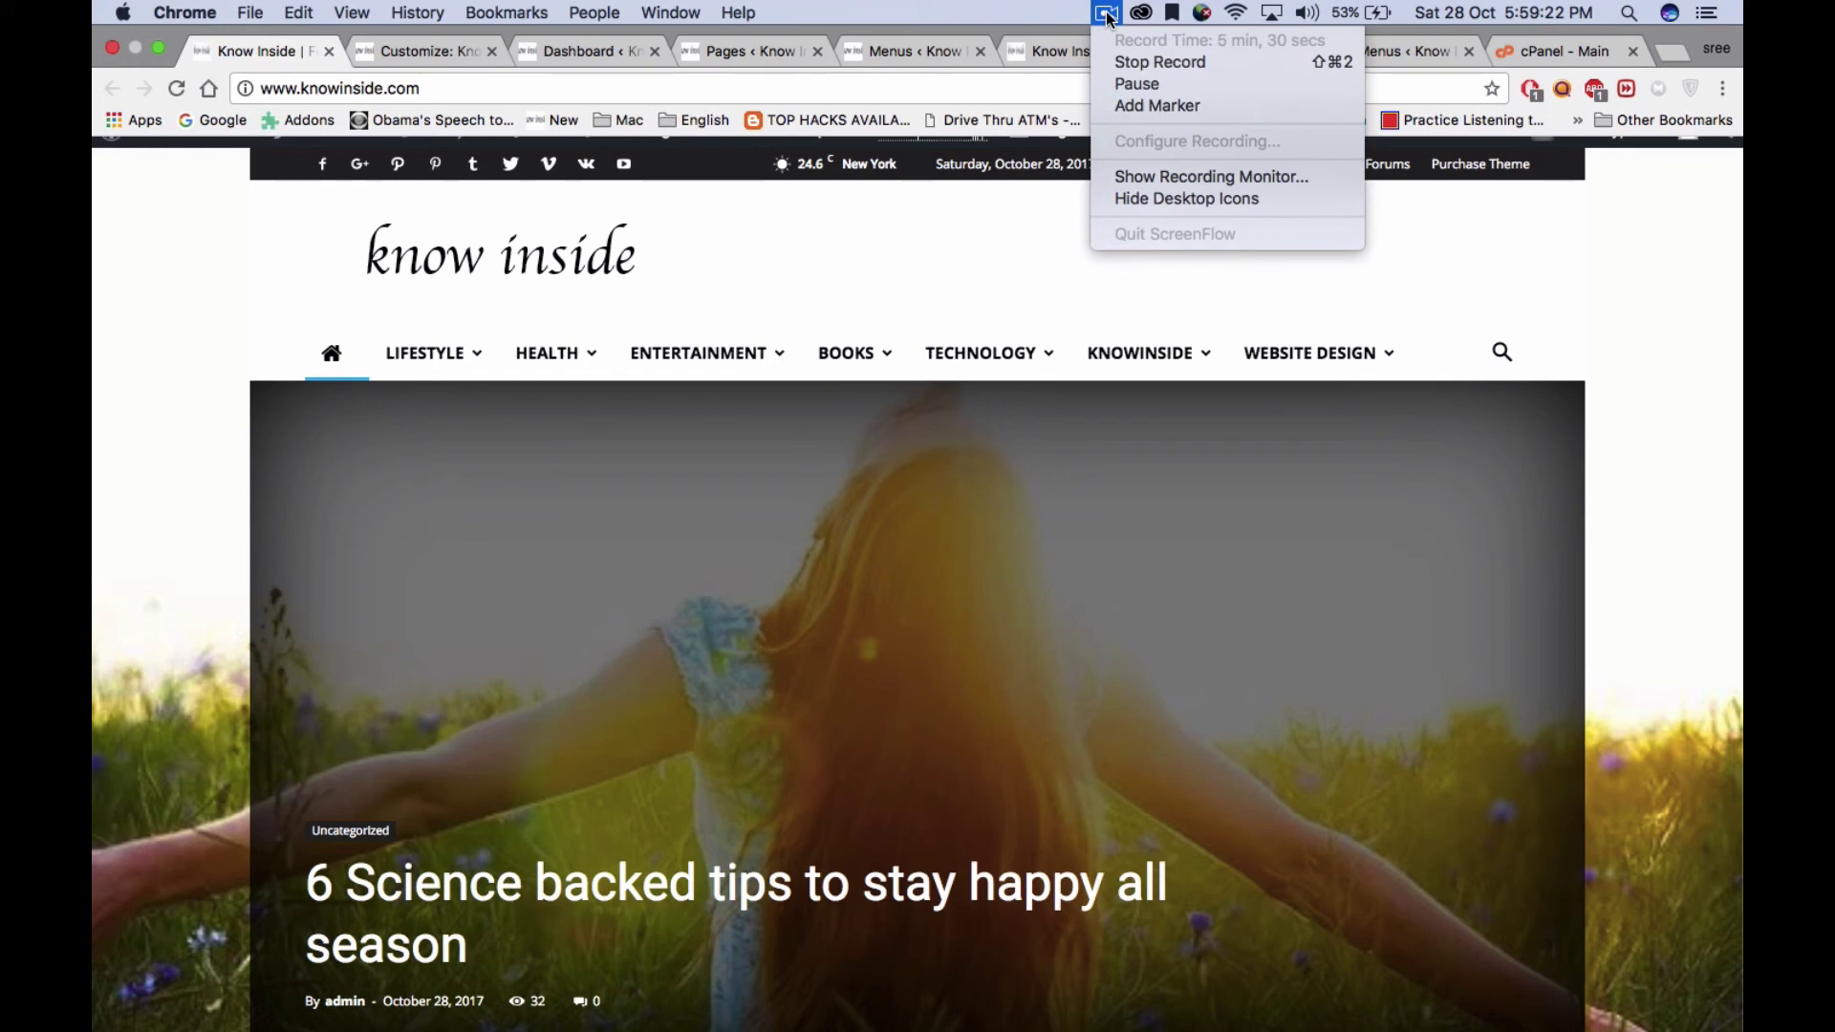